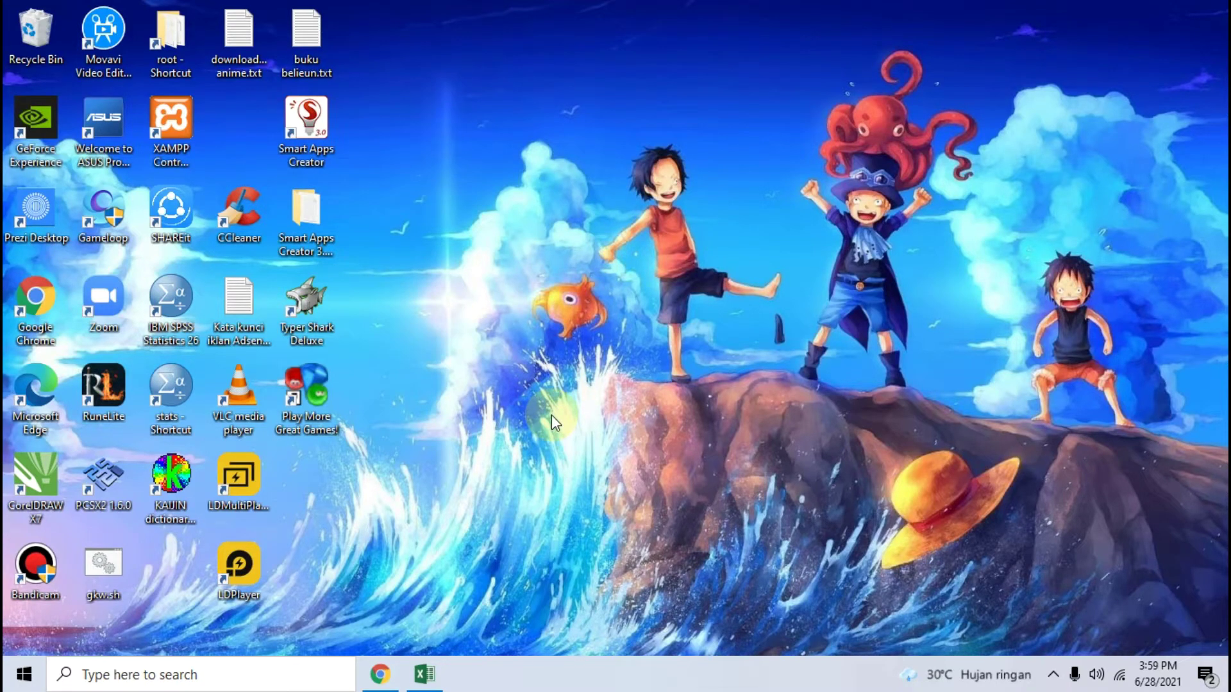
Step: Scroll the Chrome article to the 'Cara Membuat Kartu Kendali di Excel' steps, then switch to Excel
left_click(380, 673)
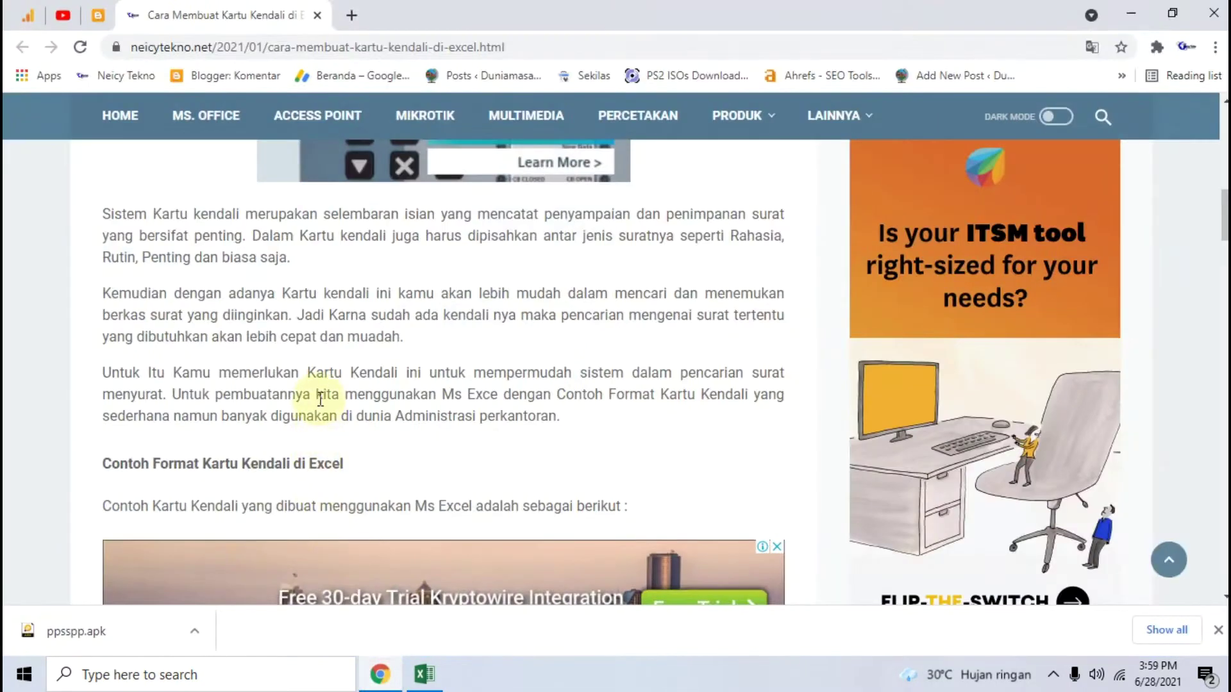
scroll(302, 461, "down", 2)
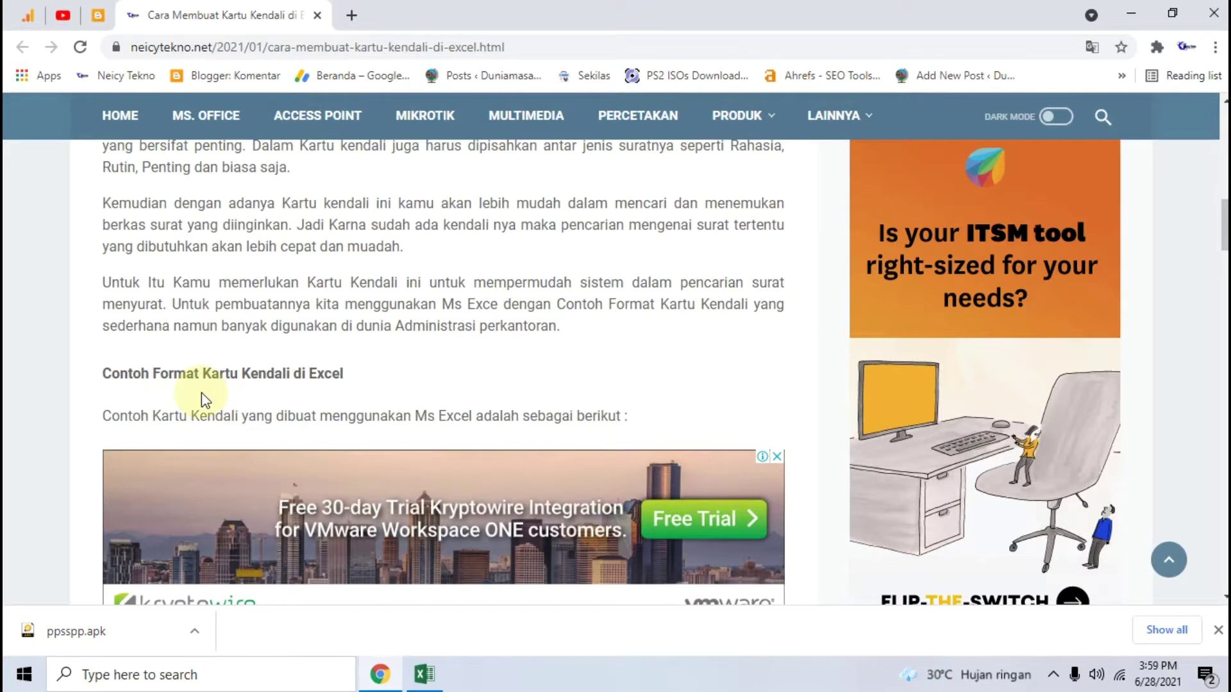
scroll(201, 399, "up", 2)
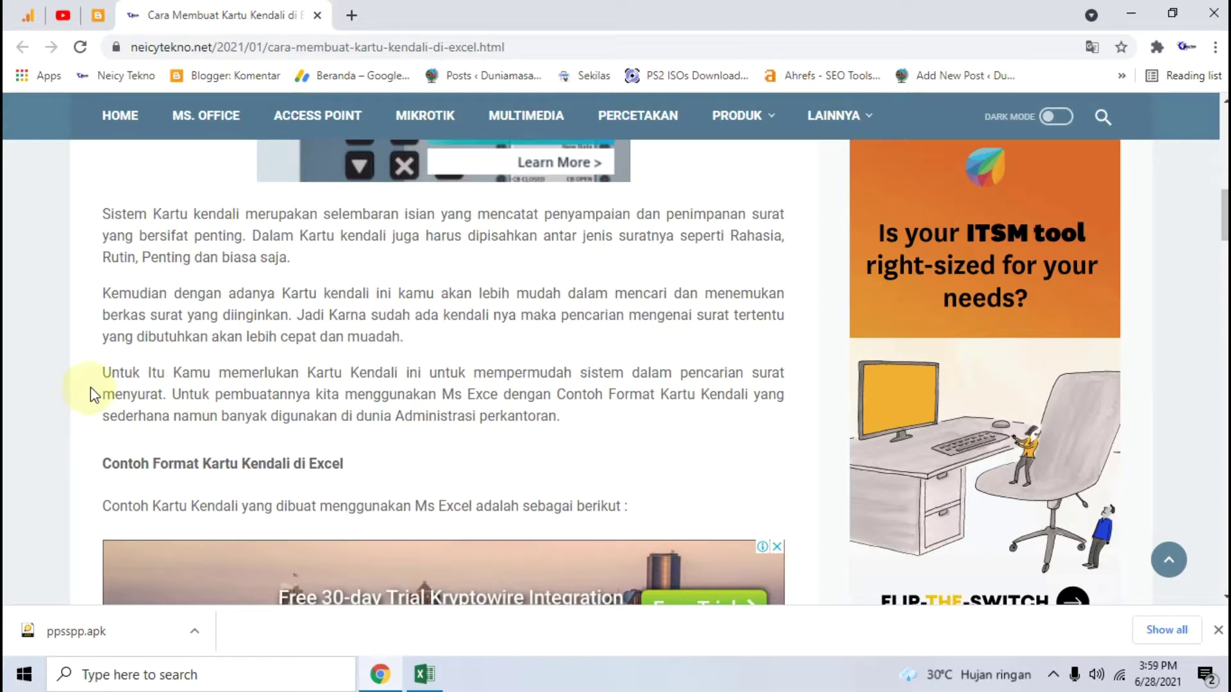
scroll(109, 371, "down", 2)
scroll(128, 359, "down", 5)
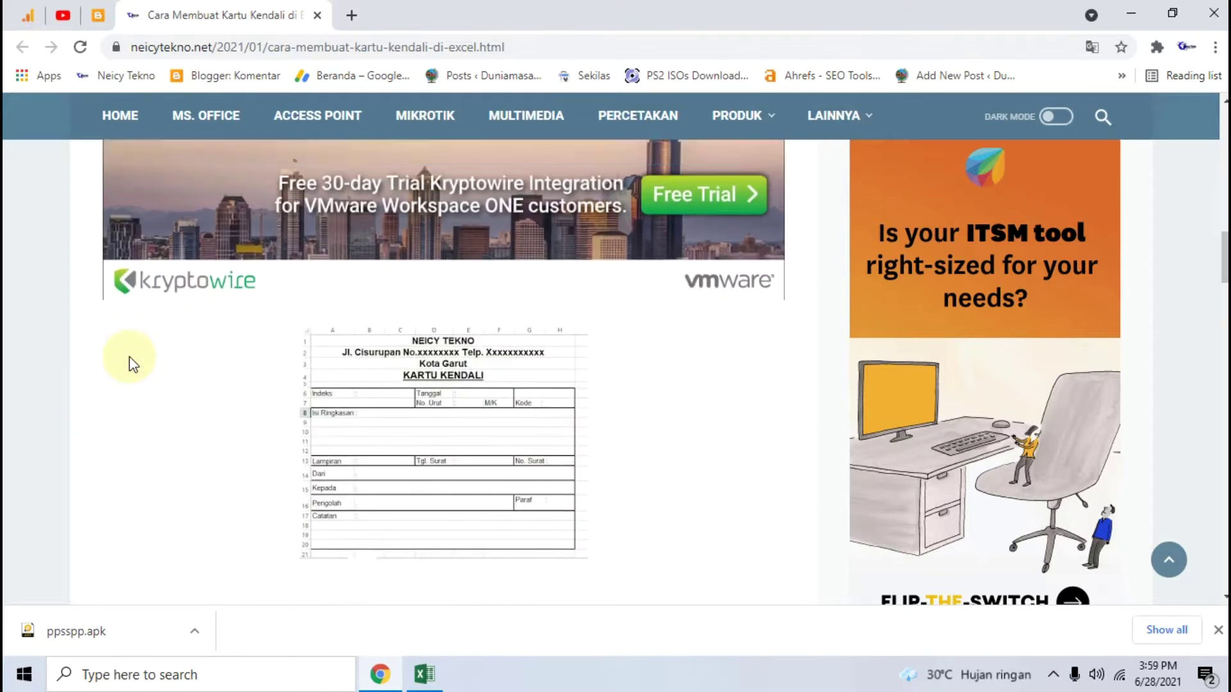
scroll(129, 359, "up", 3)
scroll(122, 355, "up", 4)
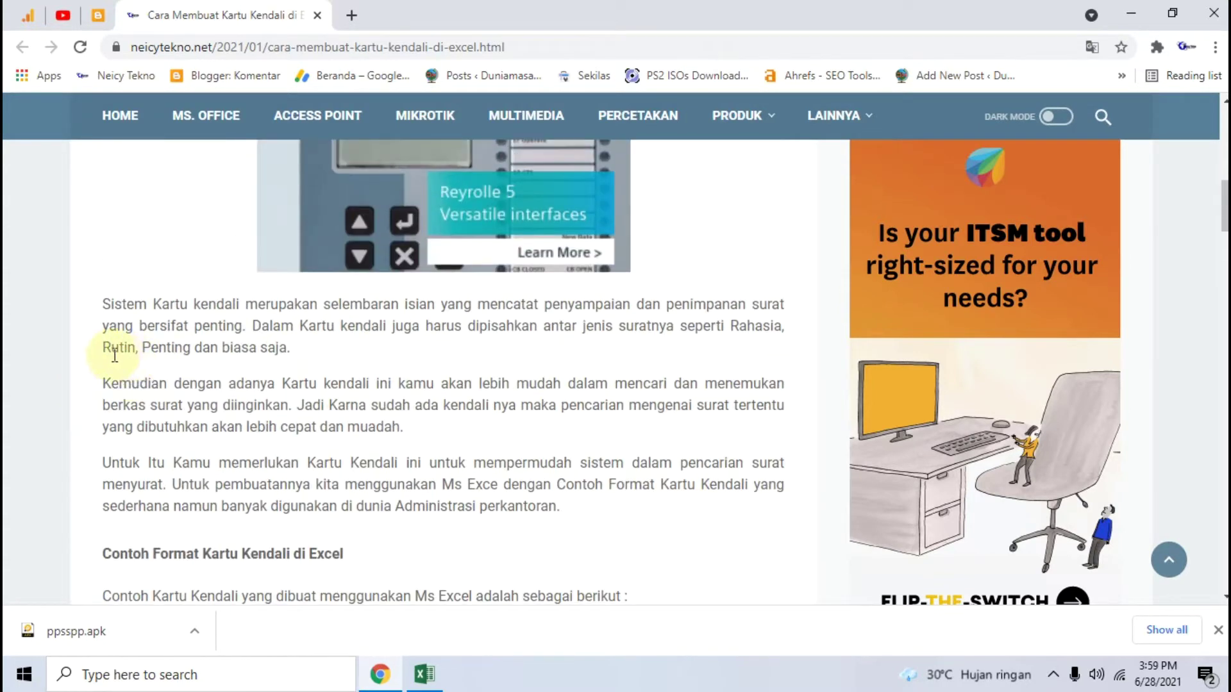
scroll(237, 350, "down", 5)
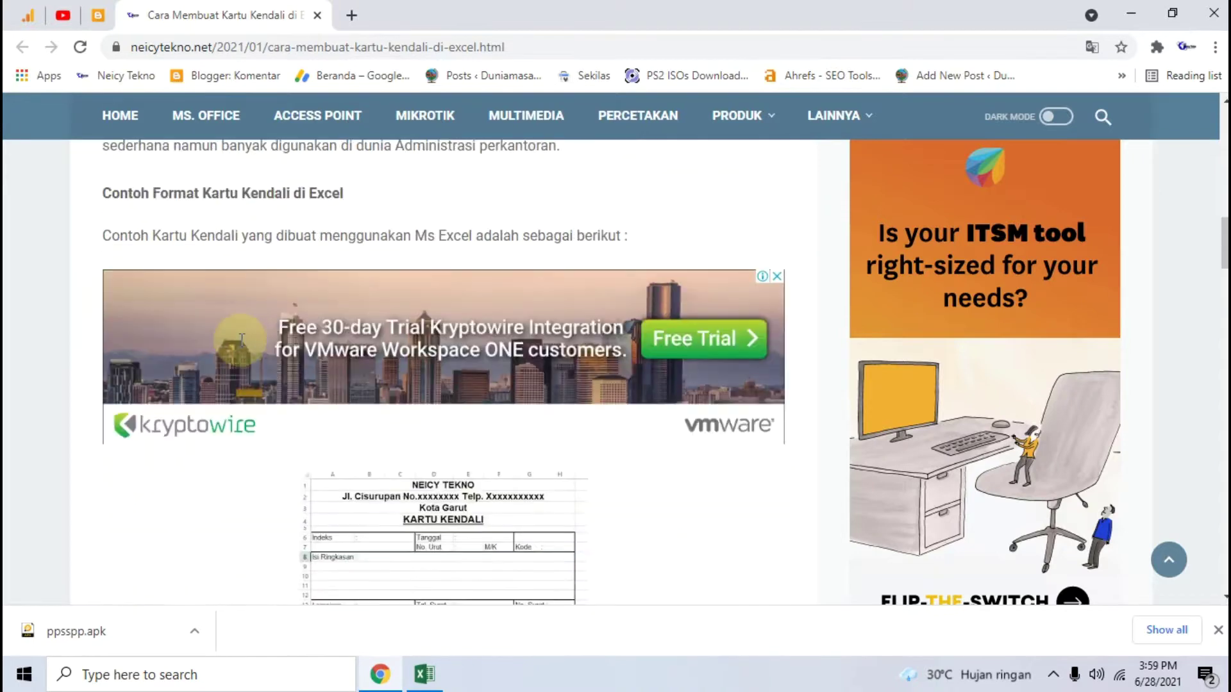
scroll(242, 340, "down", 4)
scroll(242, 341, "down", 3)
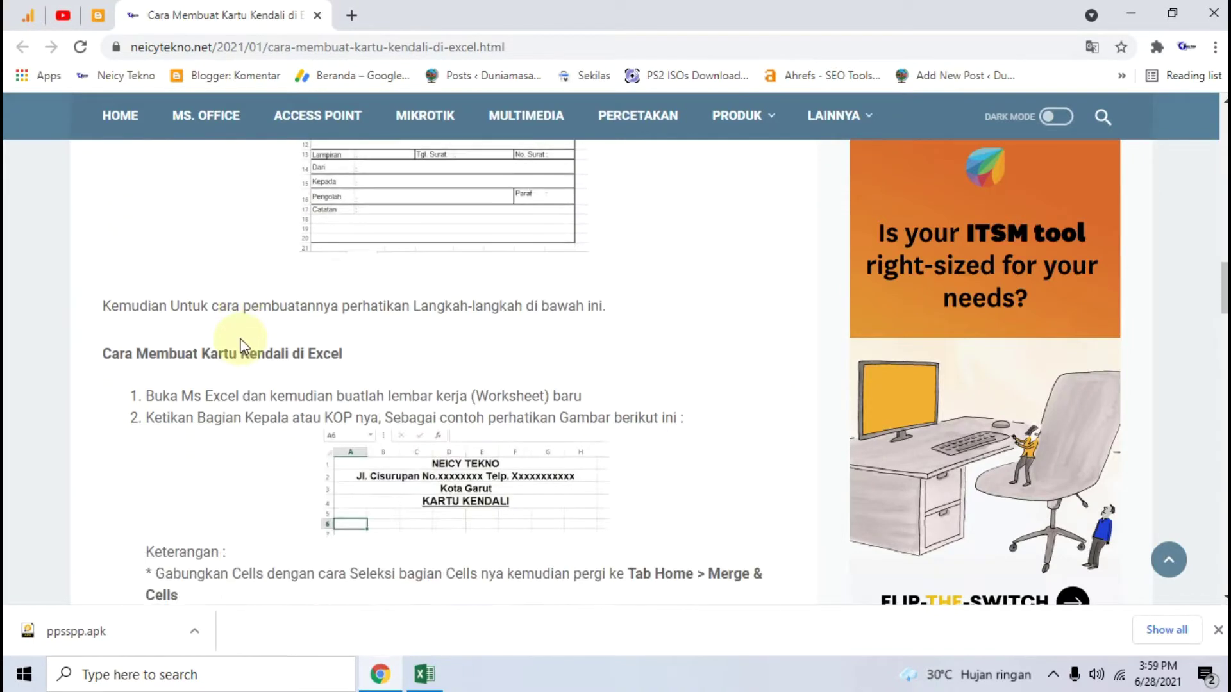
scroll(244, 346, "down", 3)
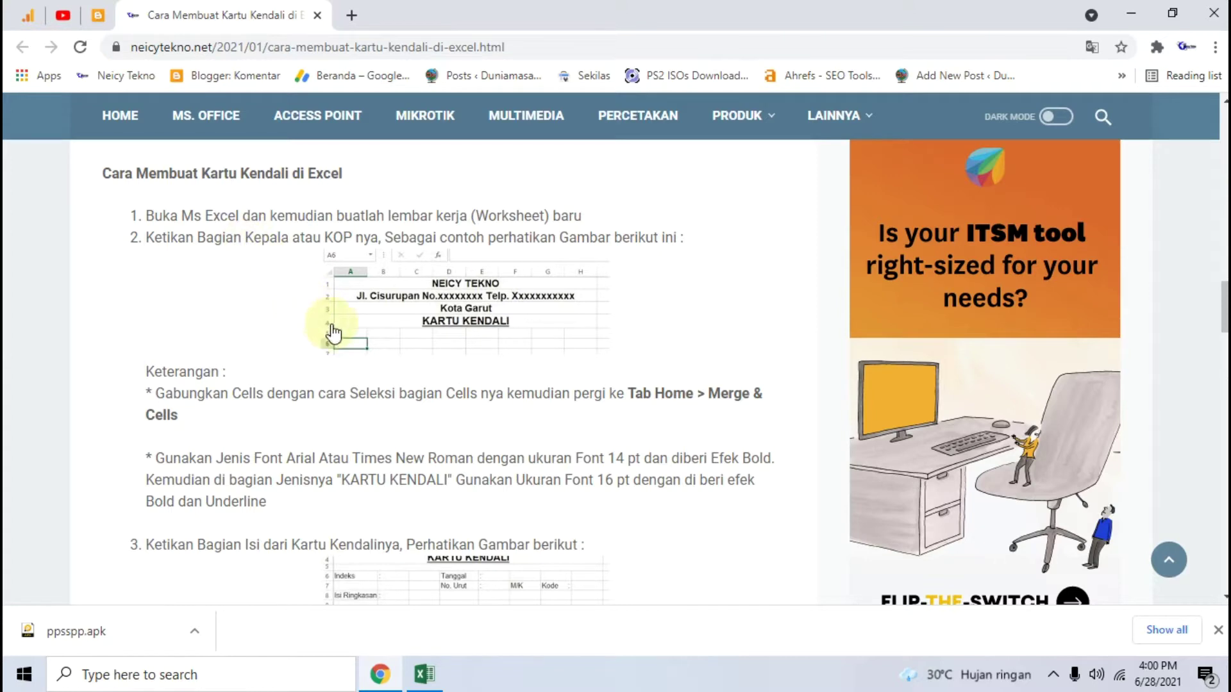
left_click(424, 675)
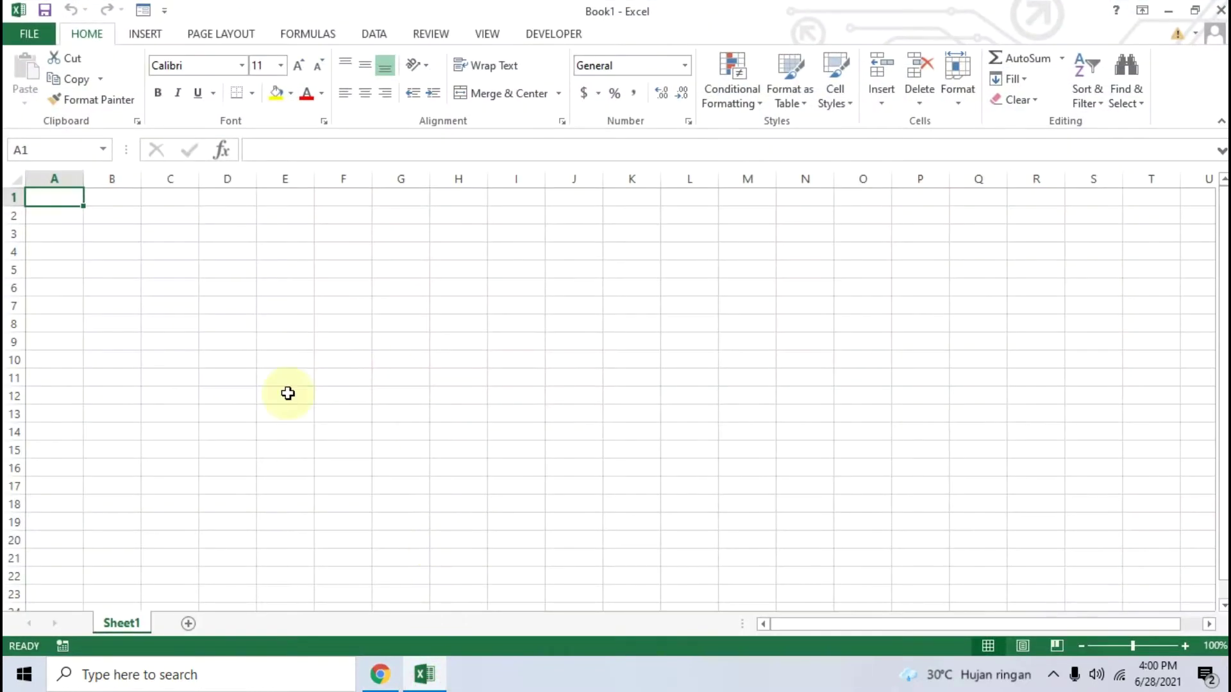
Step: View the article's Kartu Kendali header example enlarged, then return to the blank Book1
left_click(392, 684)
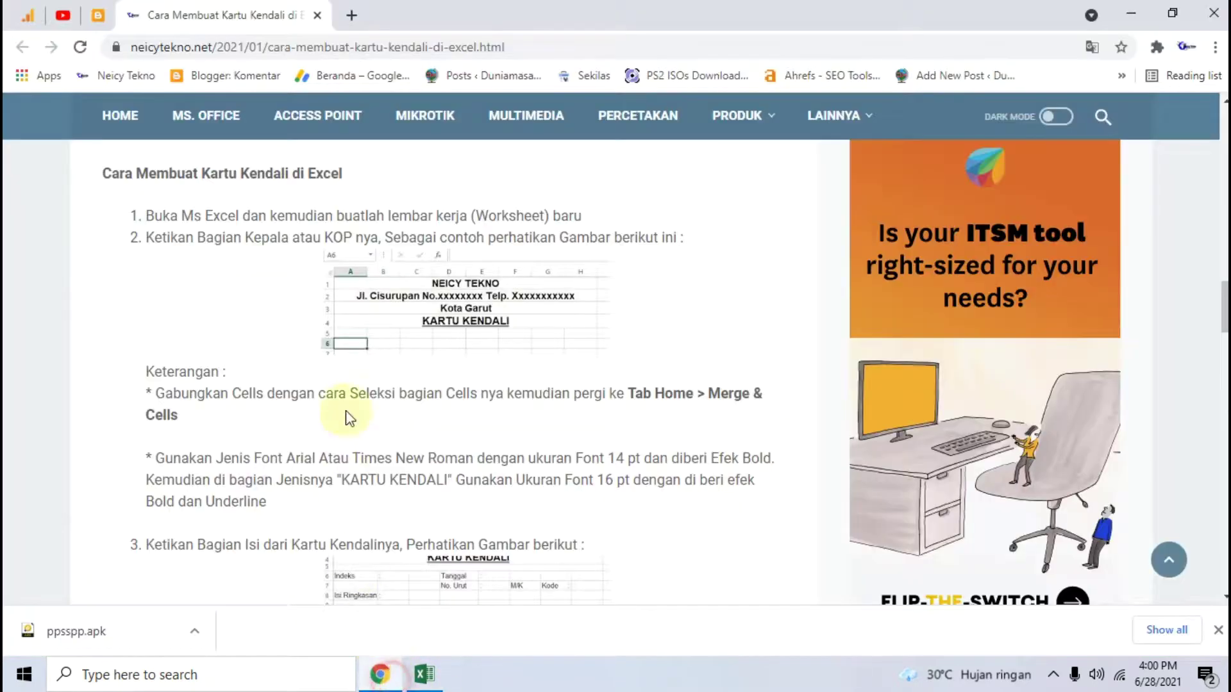
left_click(444, 307)
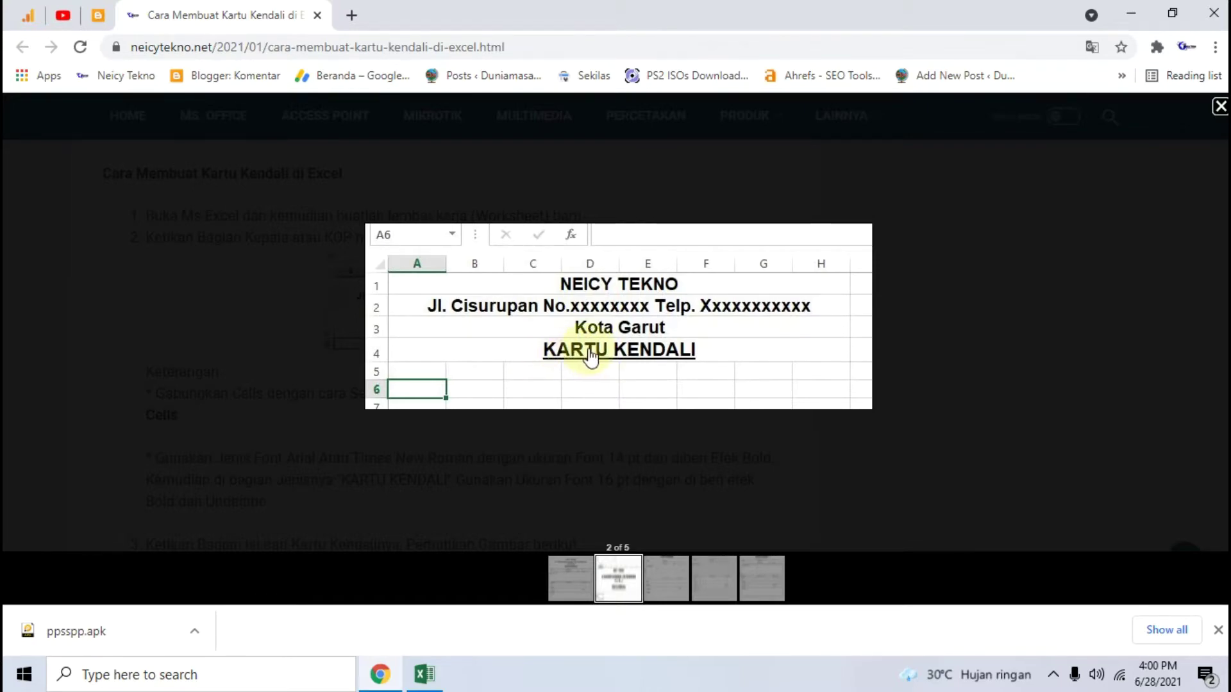
left_click(423, 674)
left_click(430, 681)
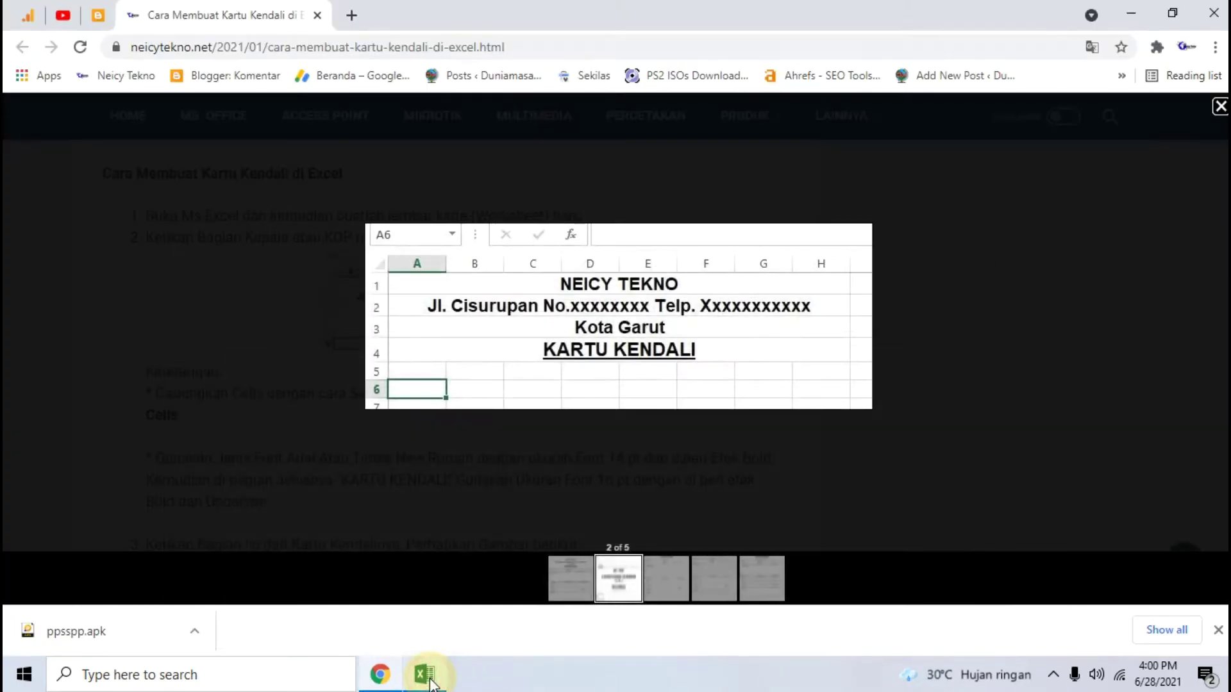
left_click(426, 676)
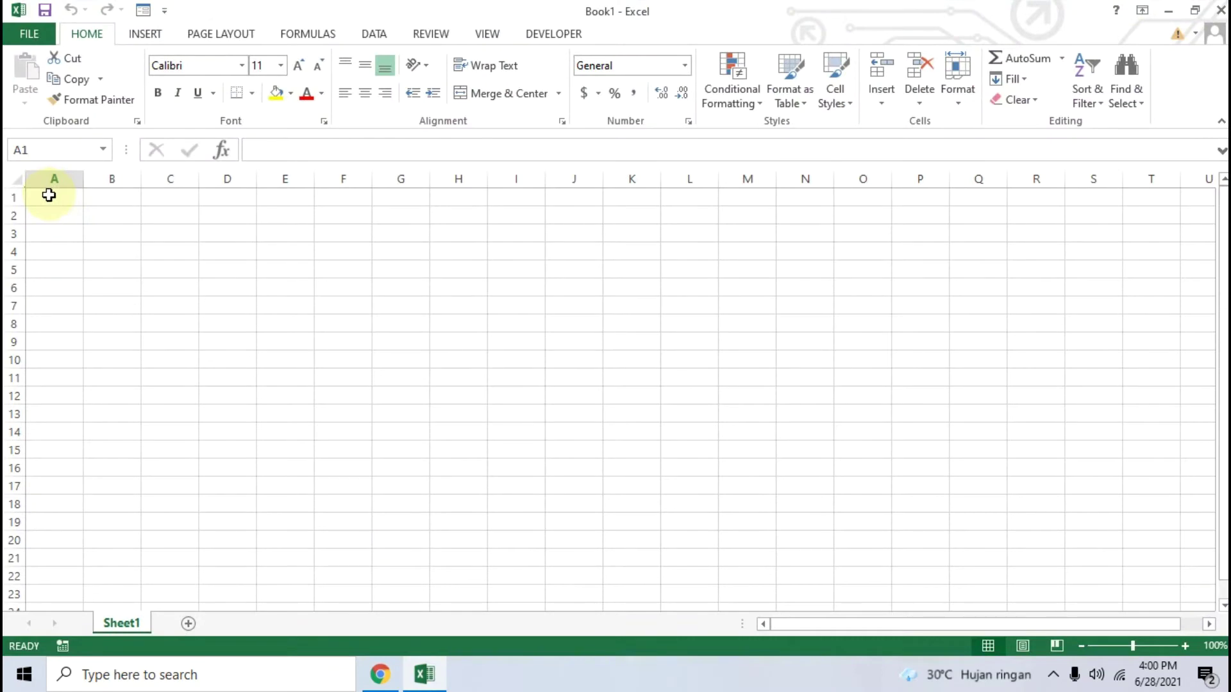
Step: Merge and centre A1:H1 and enter NEICY TEKNO
left_click_drag(49, 192, 447, 197)
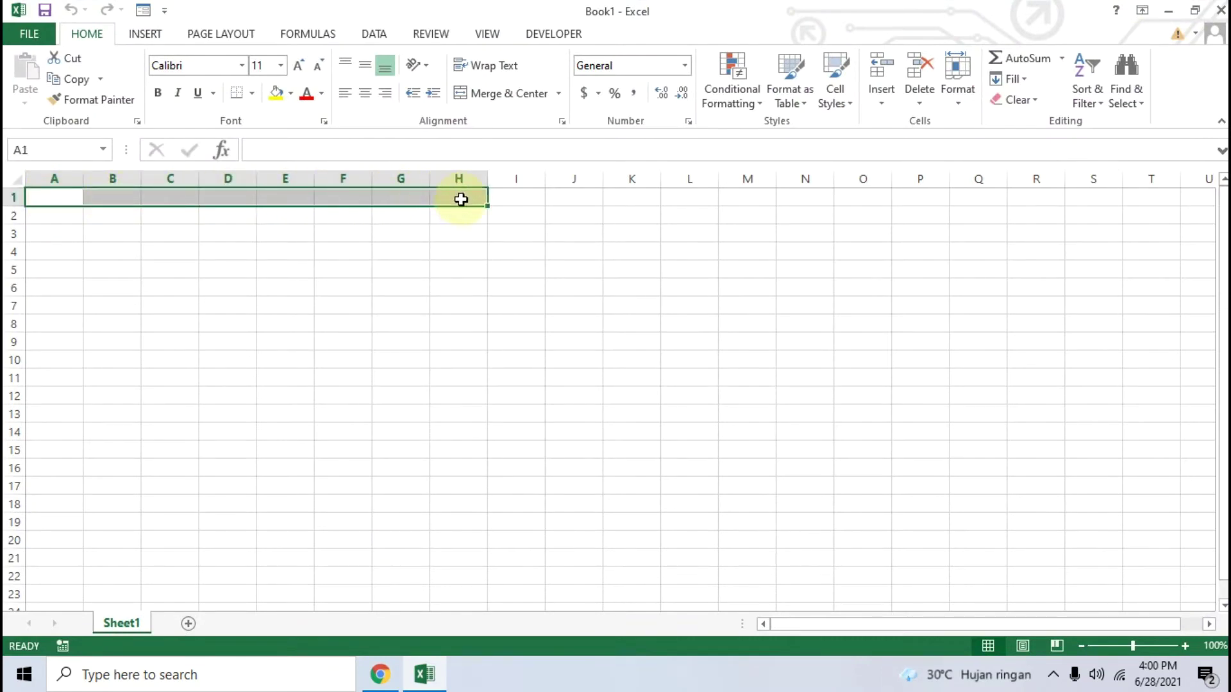
left_click(511, 94)
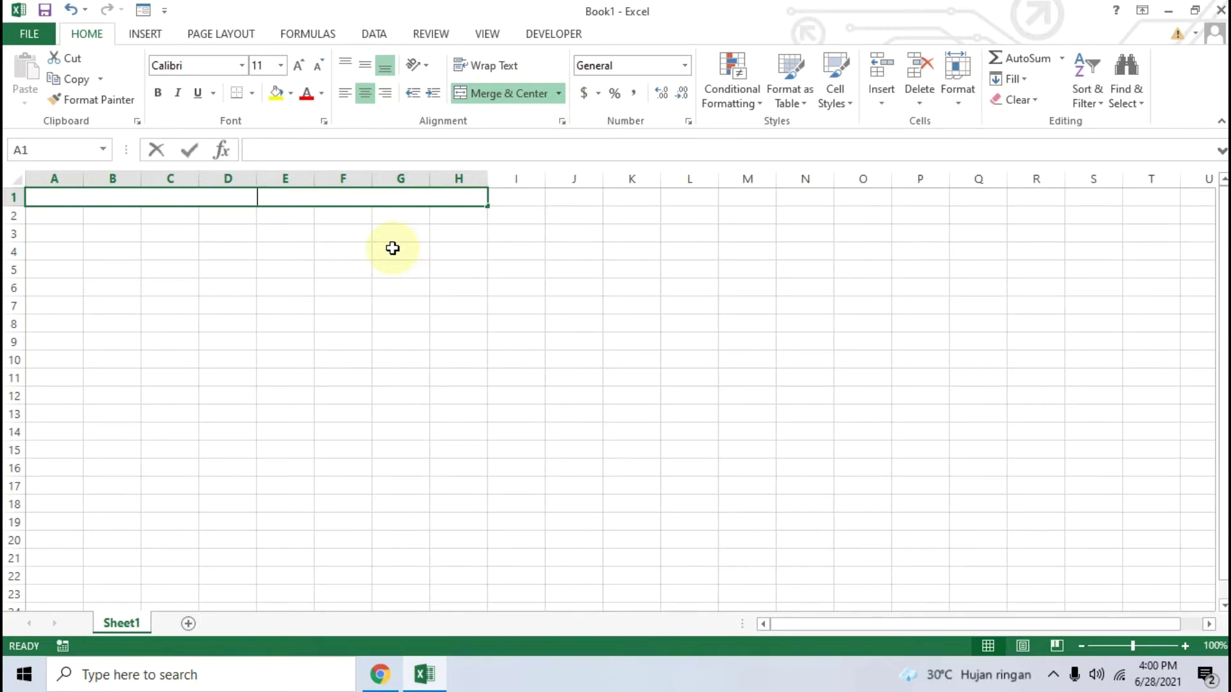
type("NEICY TEKNO")
key("ctrl+Return")
key("Return")
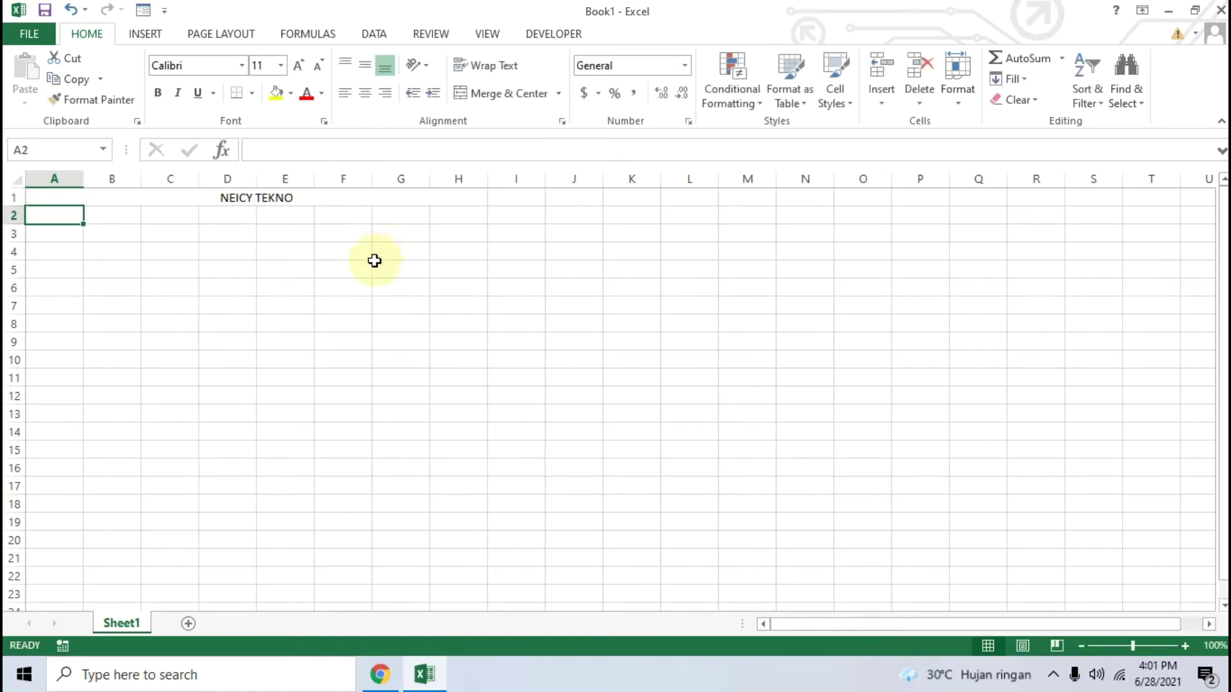
Step: Merge and centre A2:H2 and type the address and phone line
left_click_drag(62, 220, 479, 217)
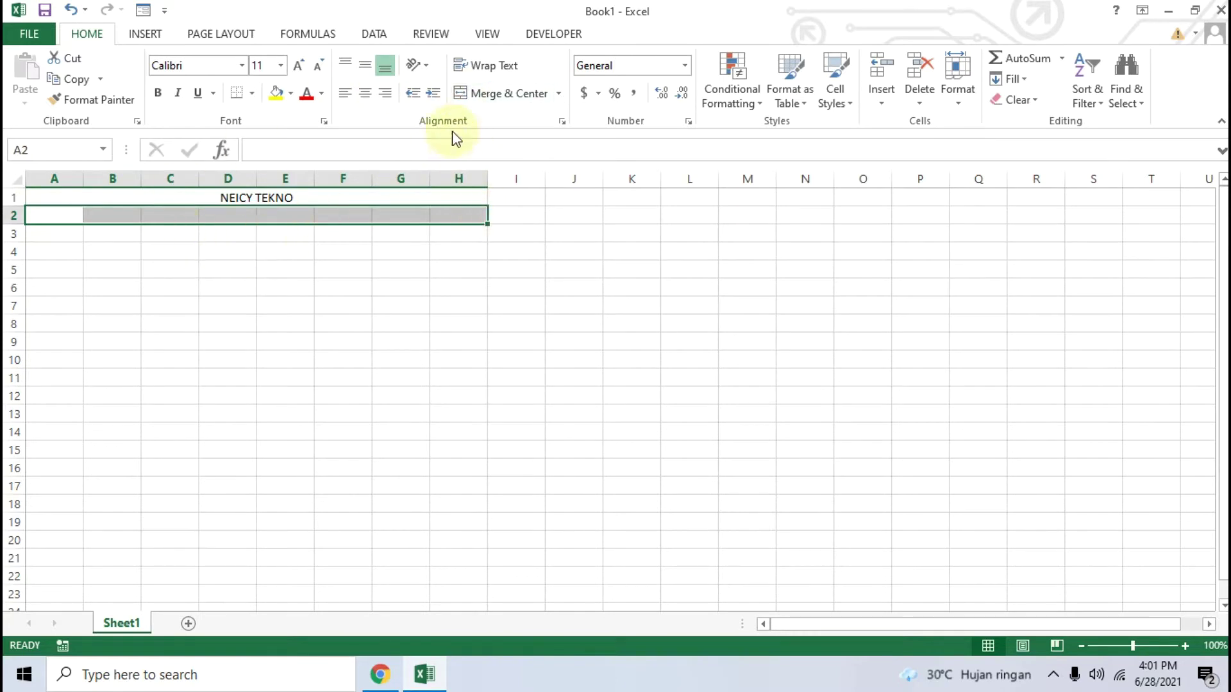
left_click(494, 97)
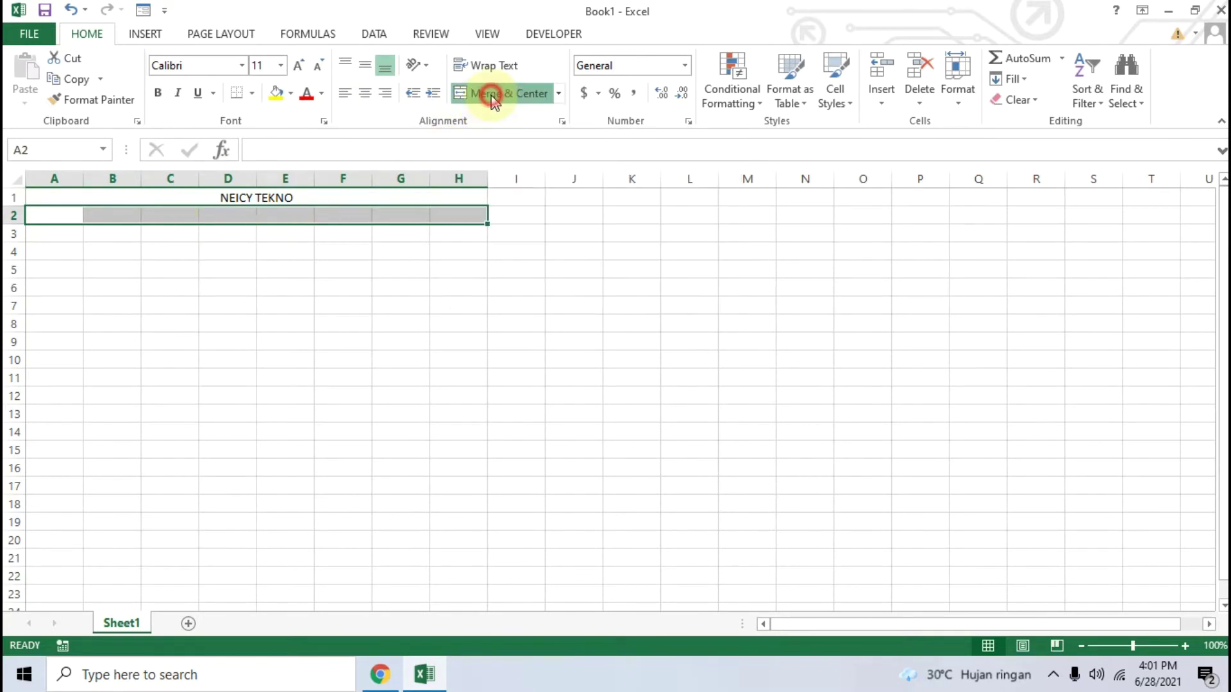
type("J")
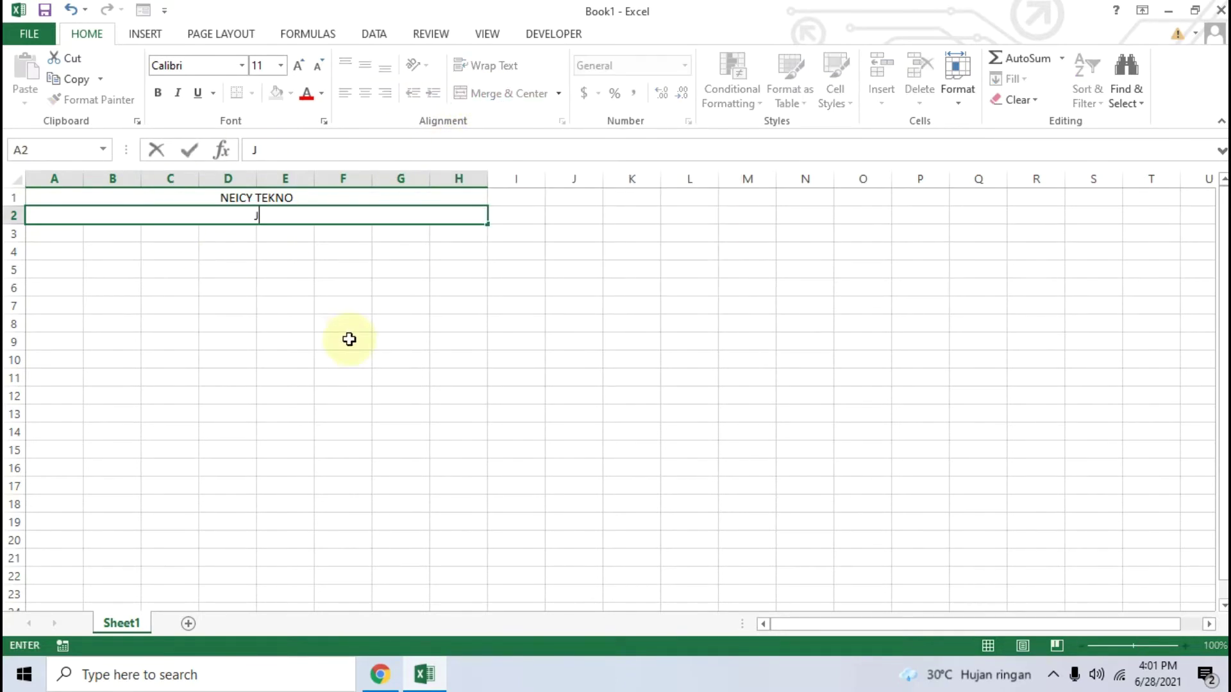
type("l. Cisurupan No. xx")
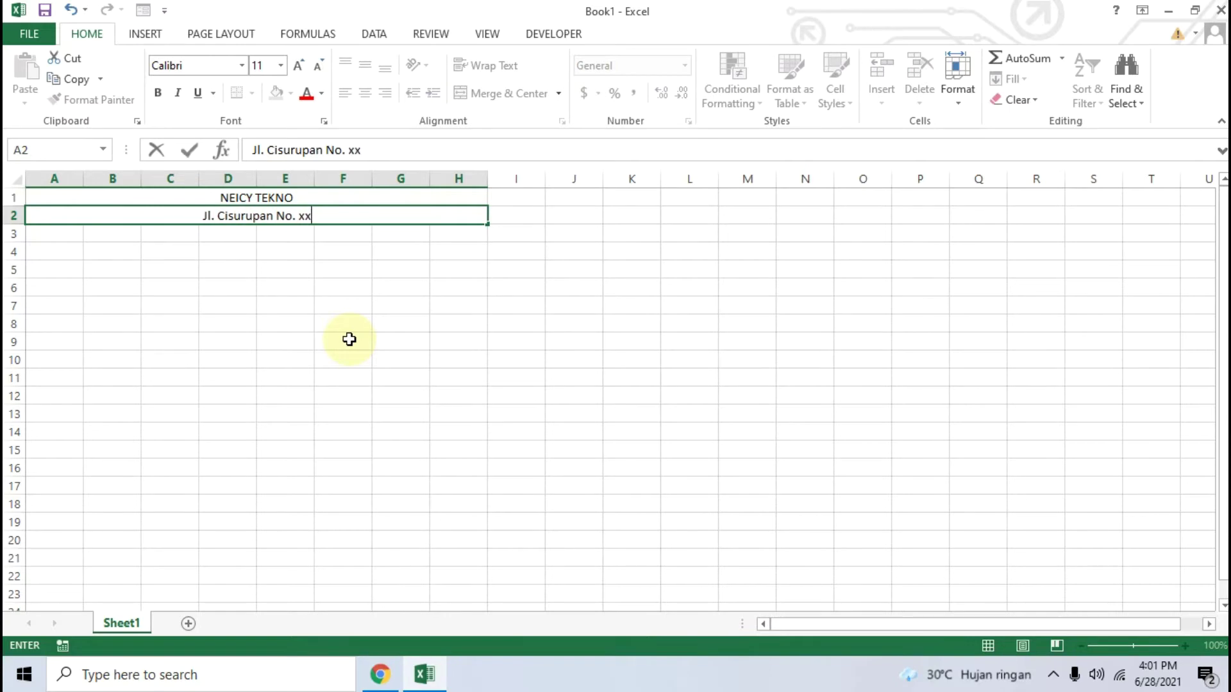
type(" Telp.xxxxxxxx")
Step: Merge and centre A3:H3 and enter Kota Garut
left_click_drag(55, 233, 437, 228)
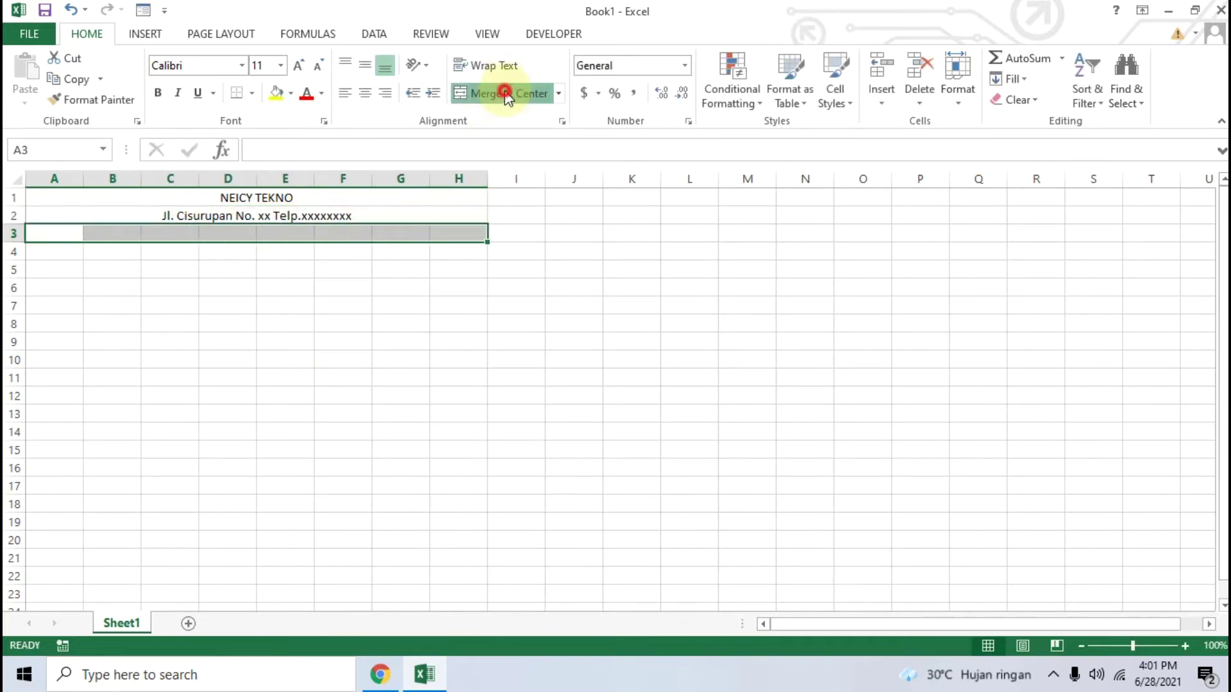
left_click(505, 93)
type("Kota Garut")
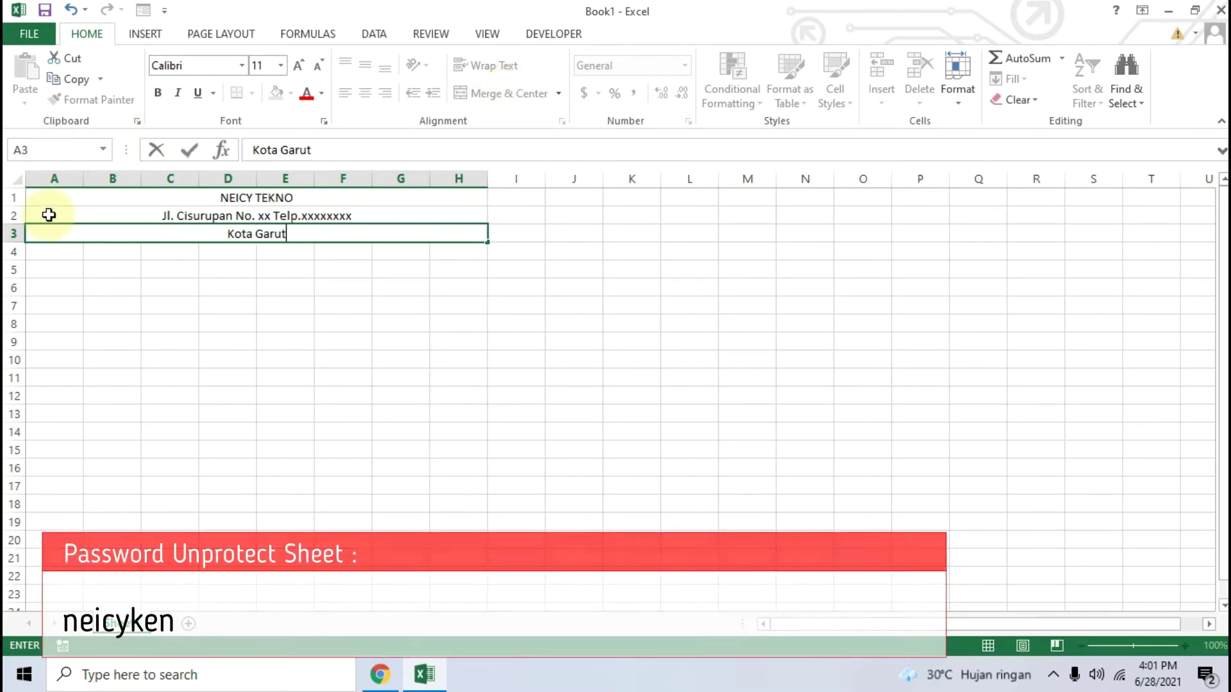
Step: Merge and centre A4:H4 and enter KARTU KENDALI
left_click_drag(52, 250, 459, 248)
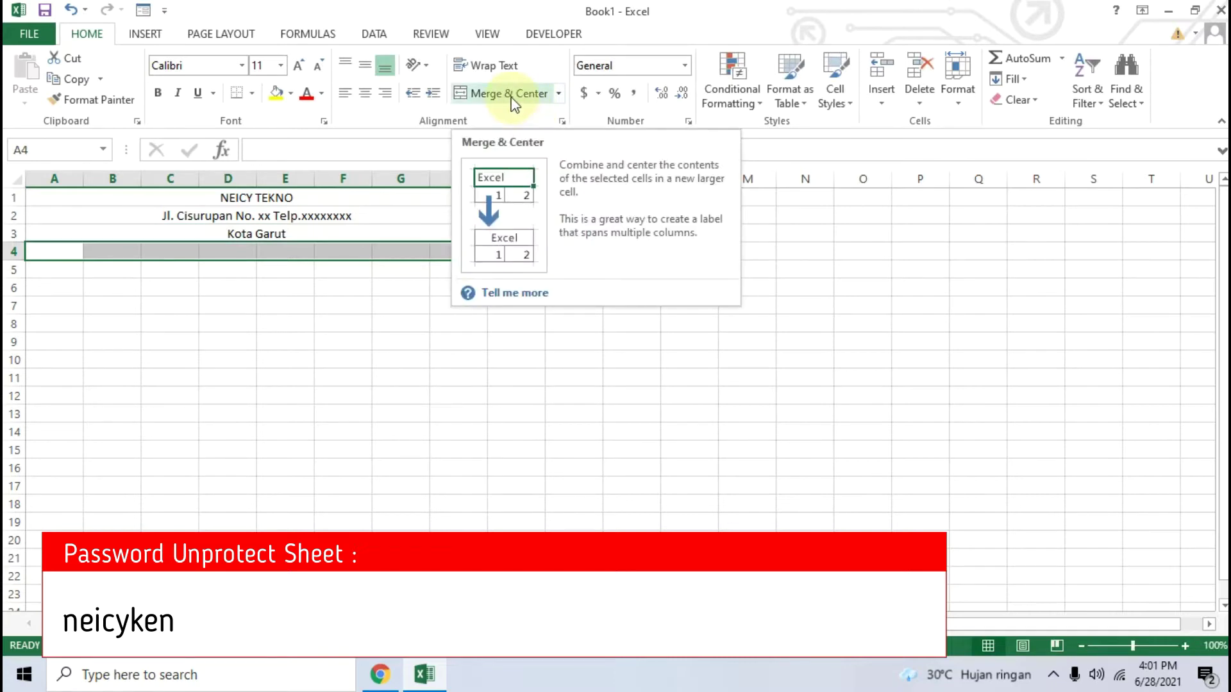
left_click(510, 95)
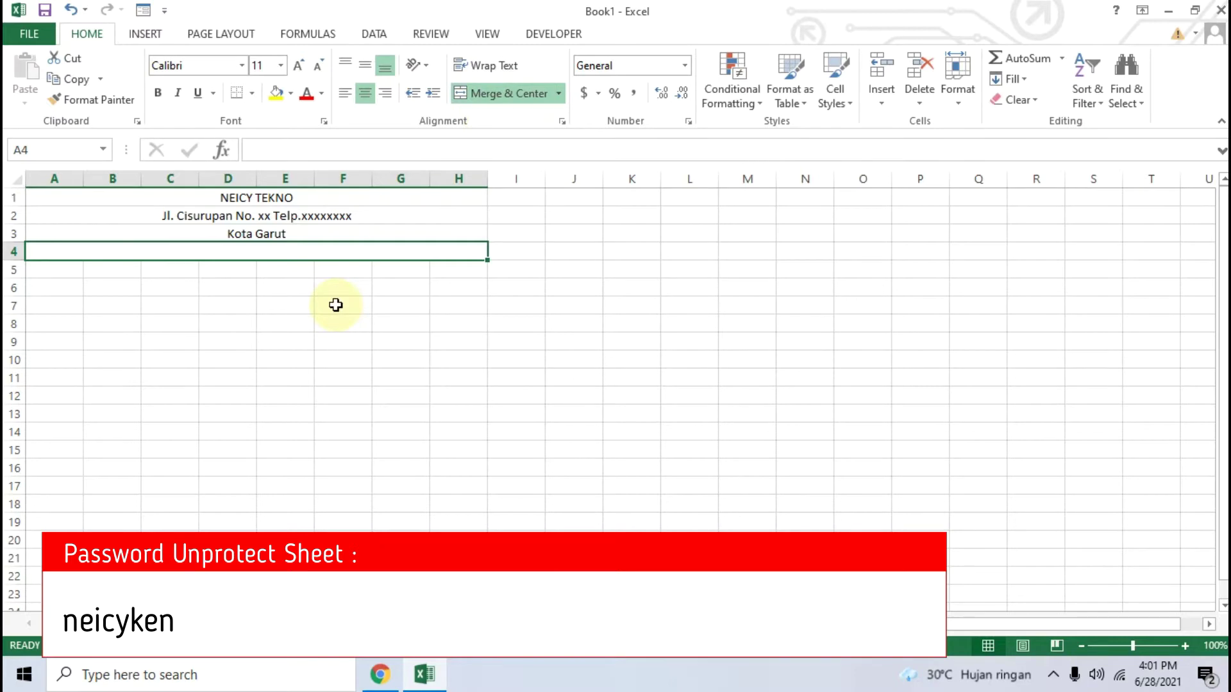
type("KART")
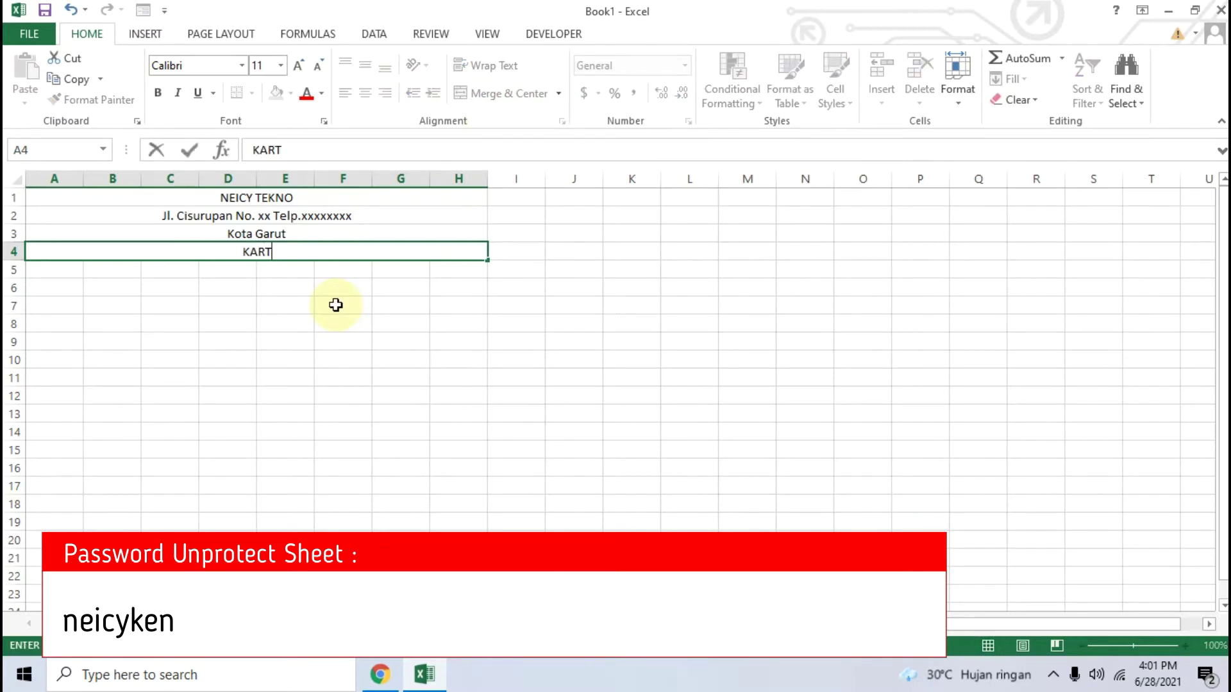
type("U KENDALI")
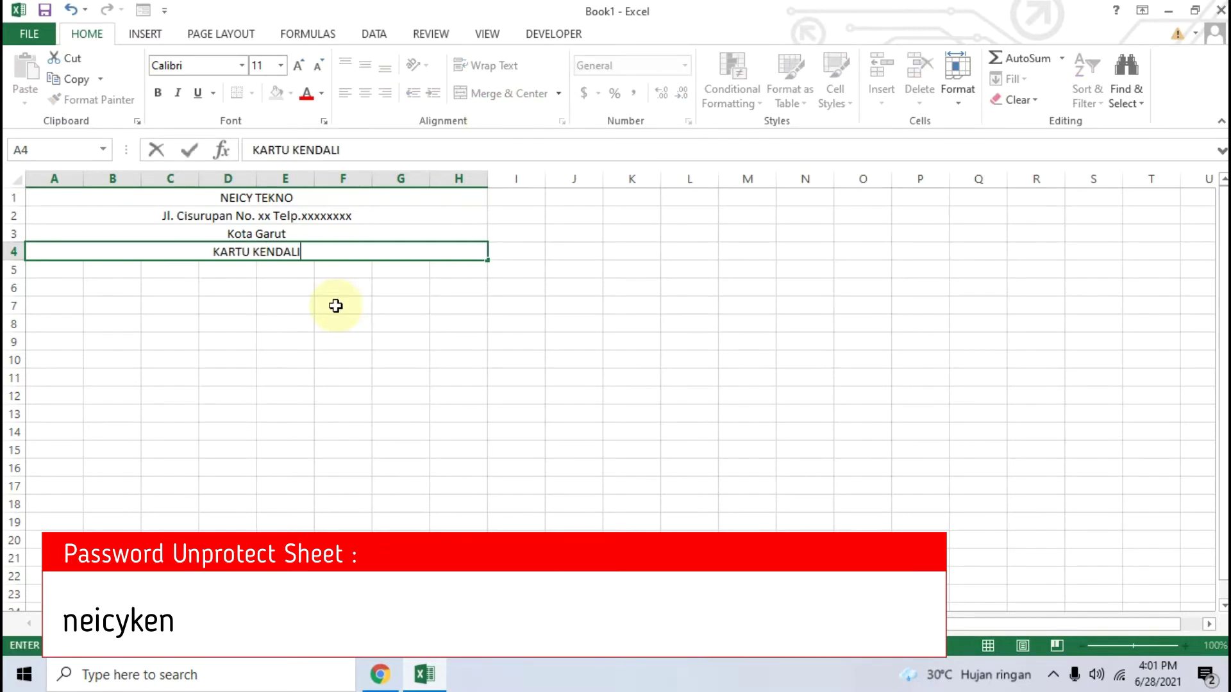
left_click(380, 675)
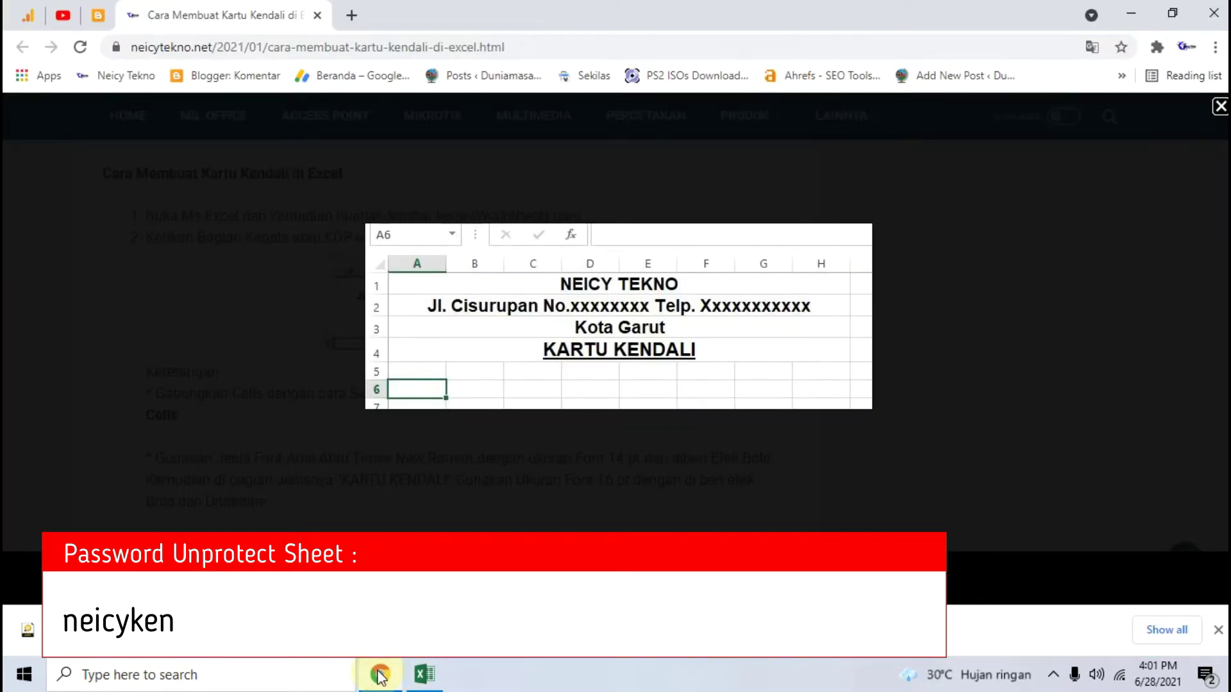
left_click(380, 674)
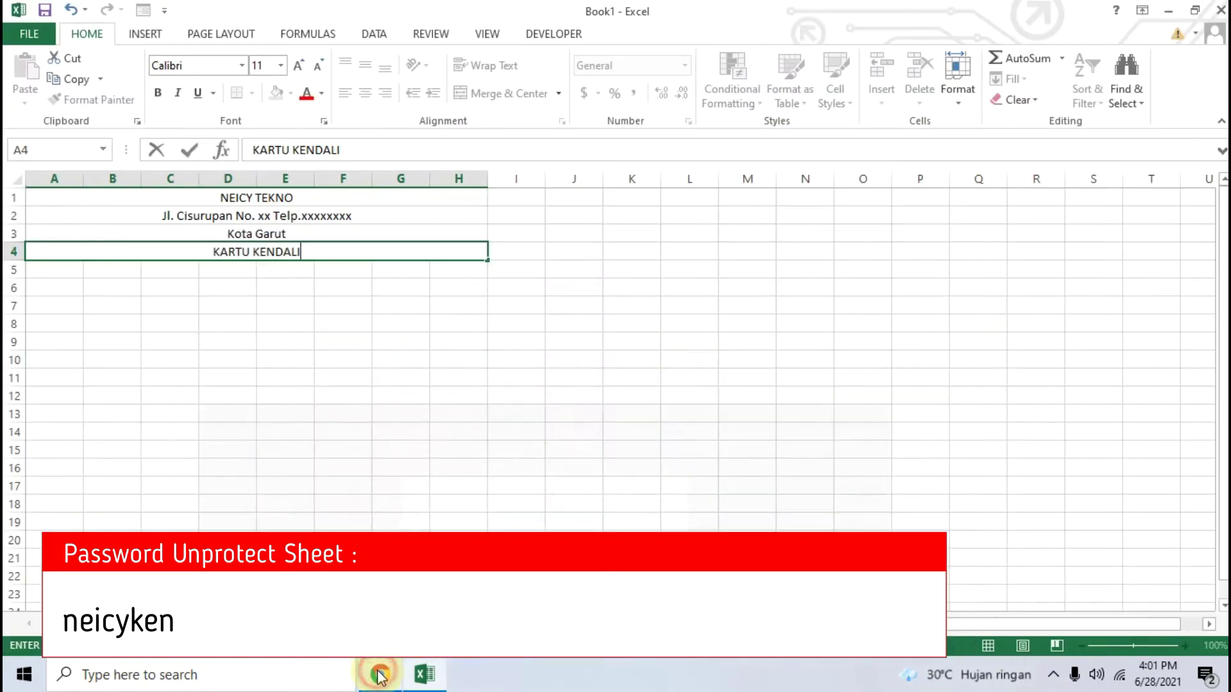
left_click(264, 341)
left_click_drag(225, 200, 236, 210)
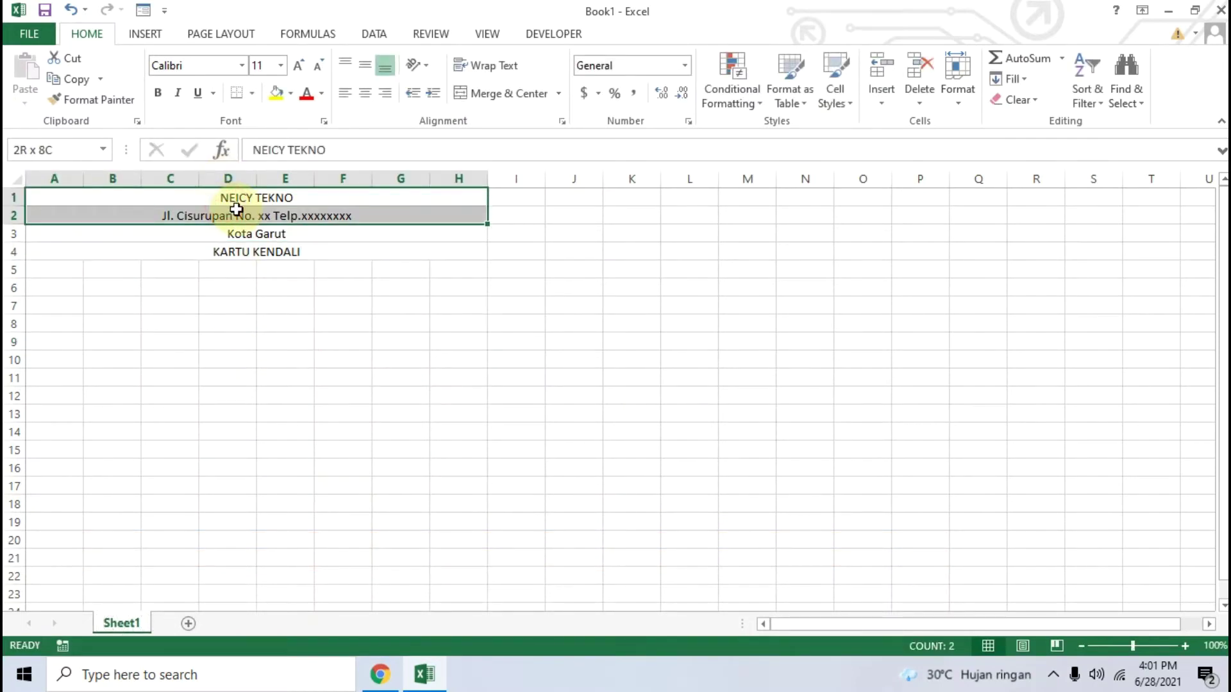
Step: Format header rows 1–3 as bold 14 pt Arial
left_click_drag(236, 210, 239, 227)
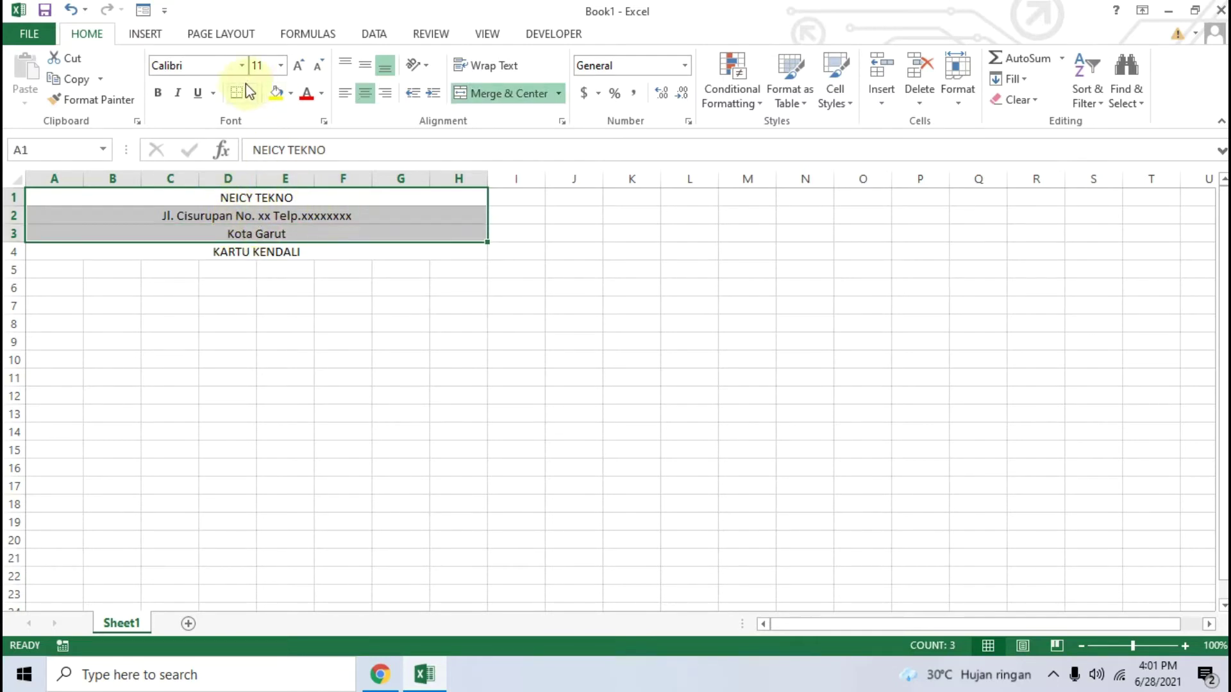
left_click(297, 66)
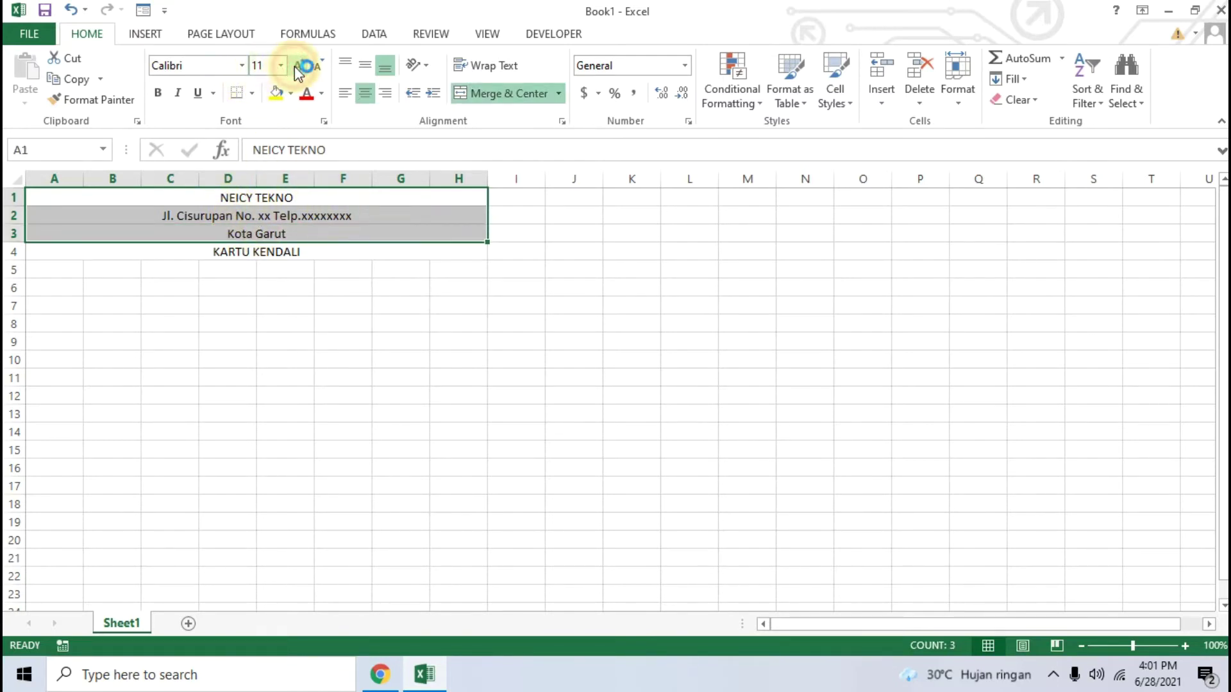
left_click(298, 67)
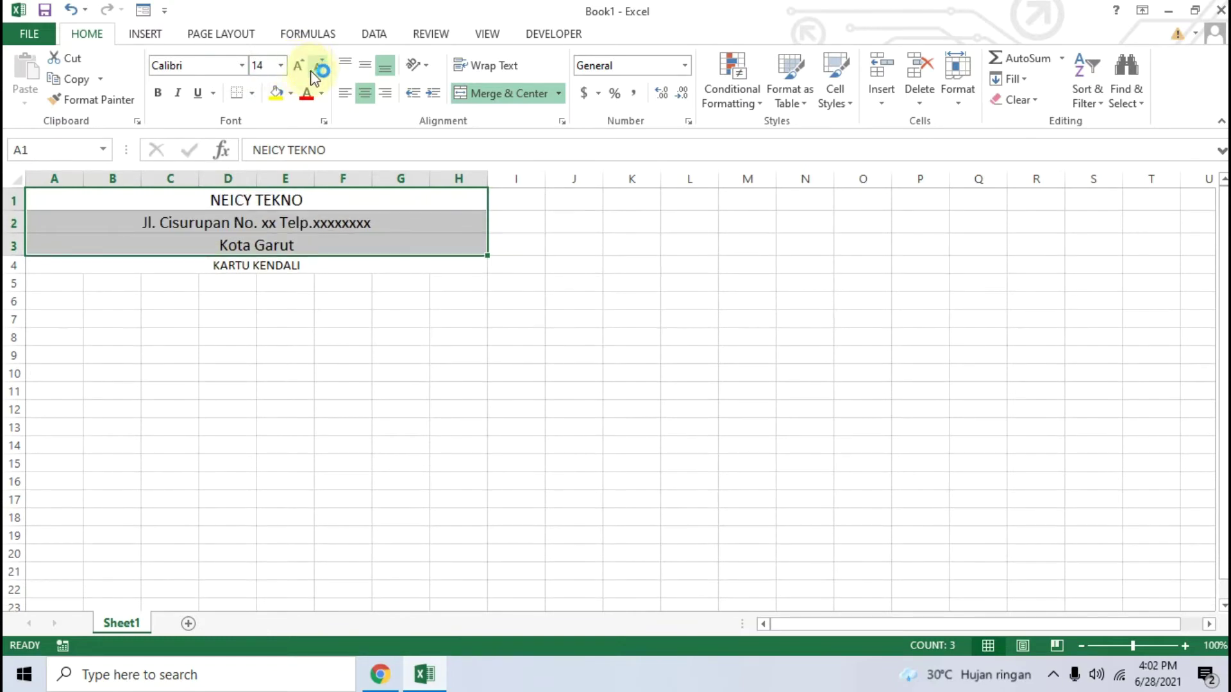
left_click(241, 65)
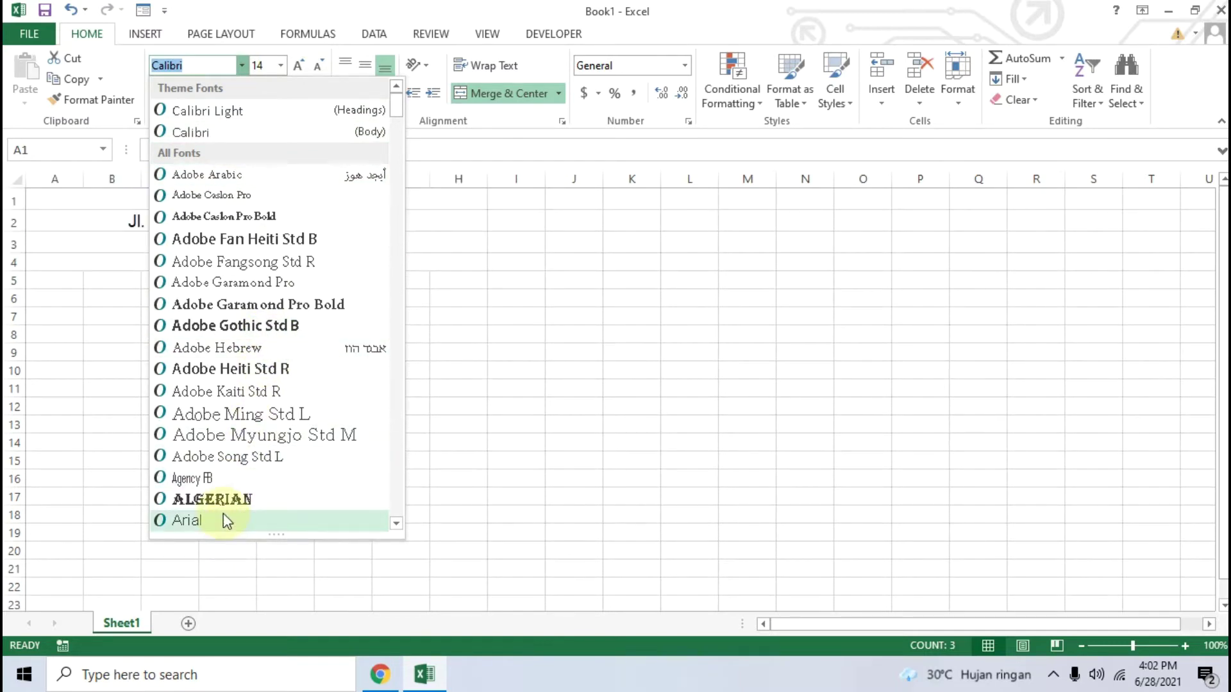
left_click(218, 513)
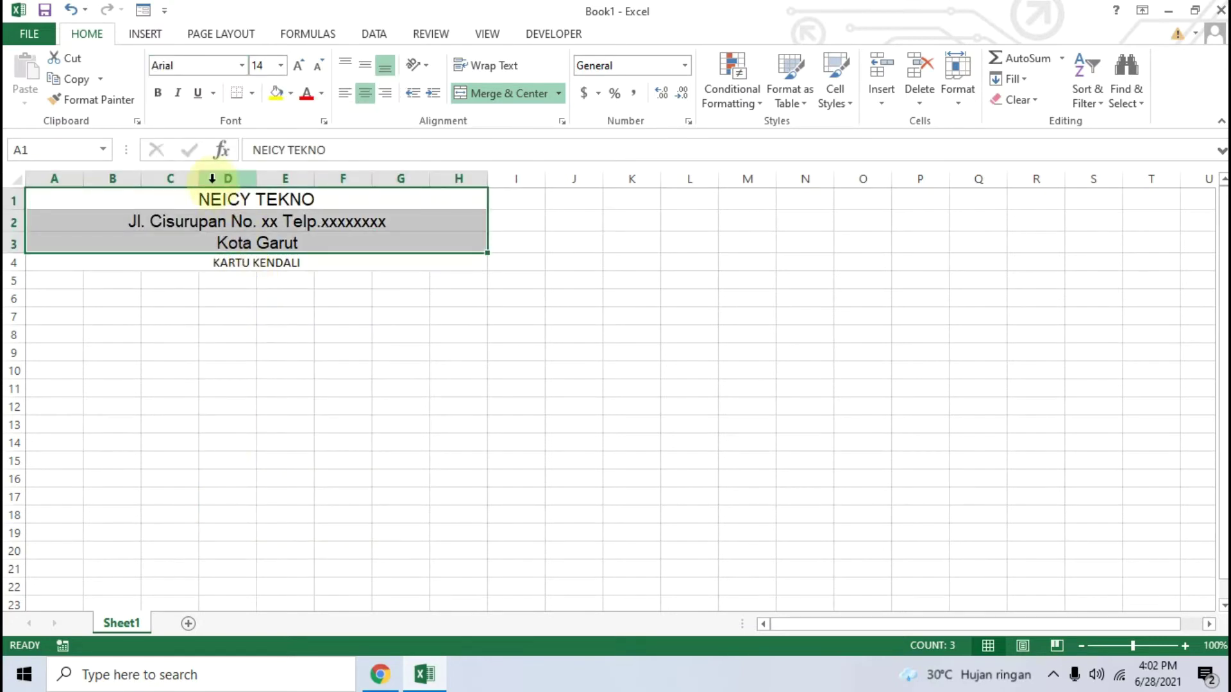
key("ctrl+b")
left_click(295, 314)
Step: Make the KARTU KENDALI title bold, underlined 18 pt Arial
left_click(238, 264)
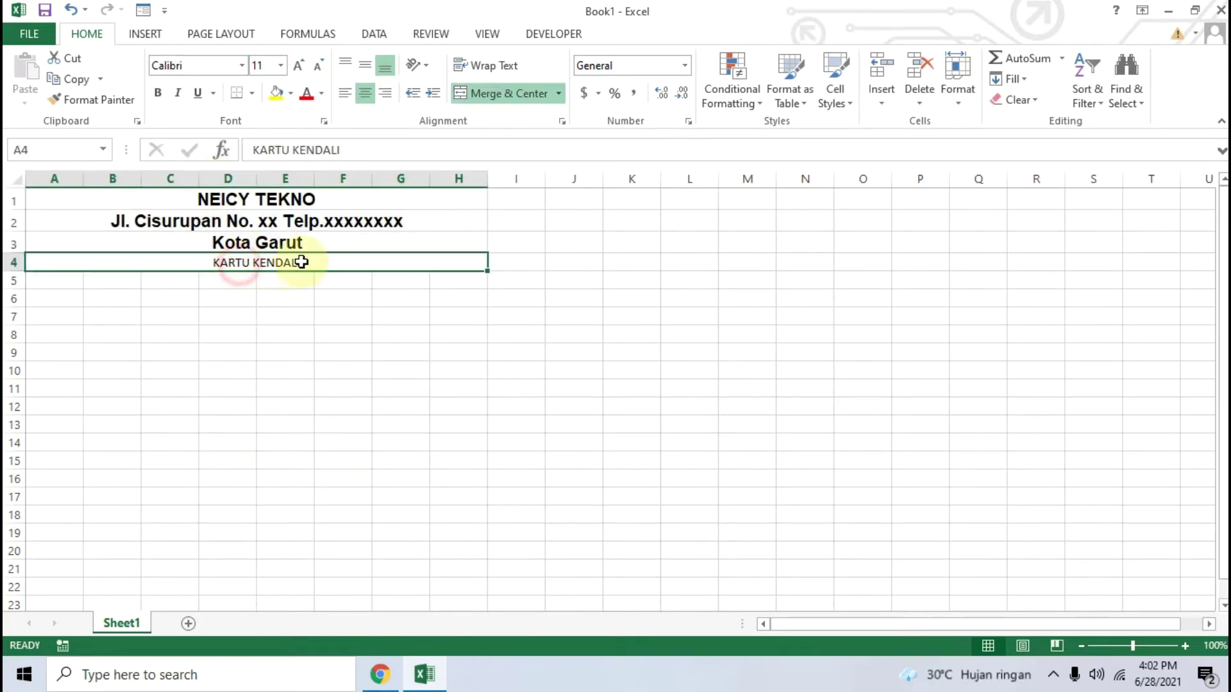
left_click(241, 66)
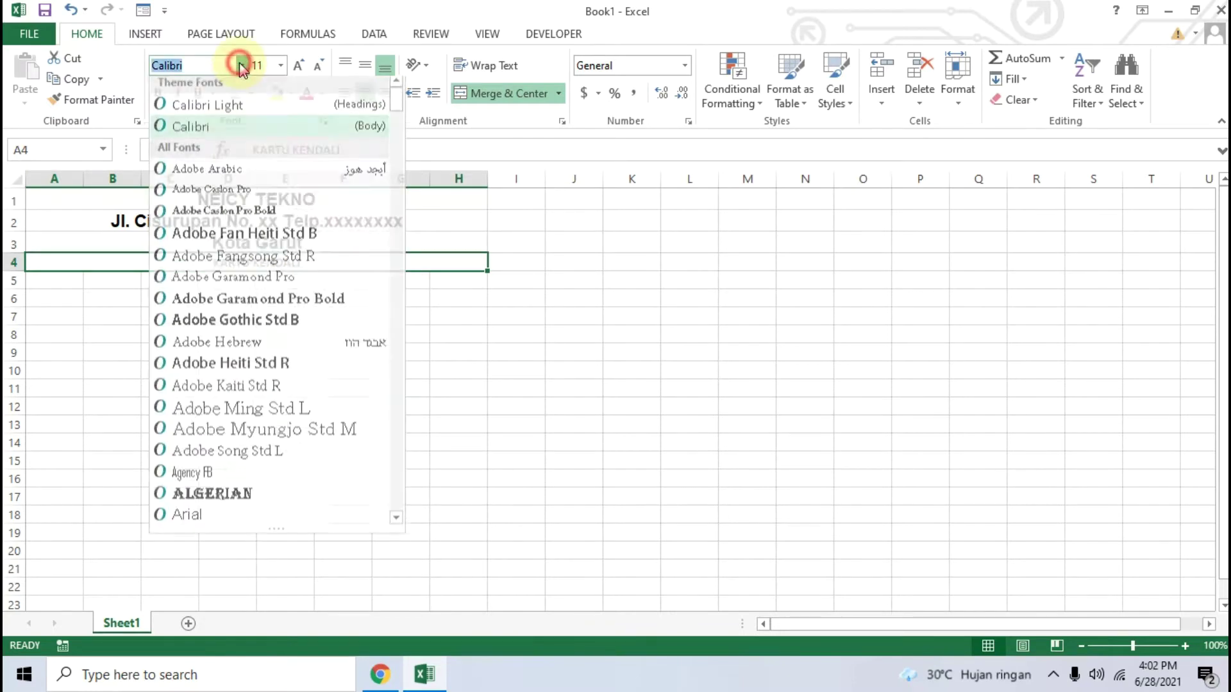
left_click(182, 519)
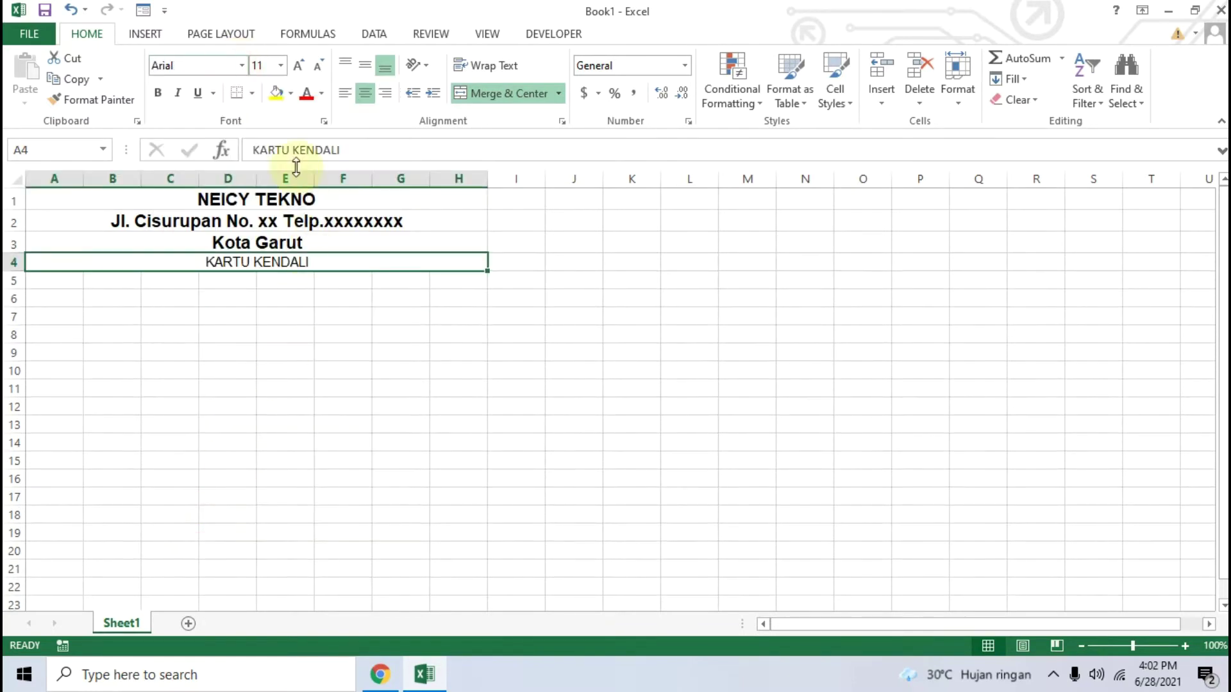
left_click(302, 65)
left_click(301, 66)
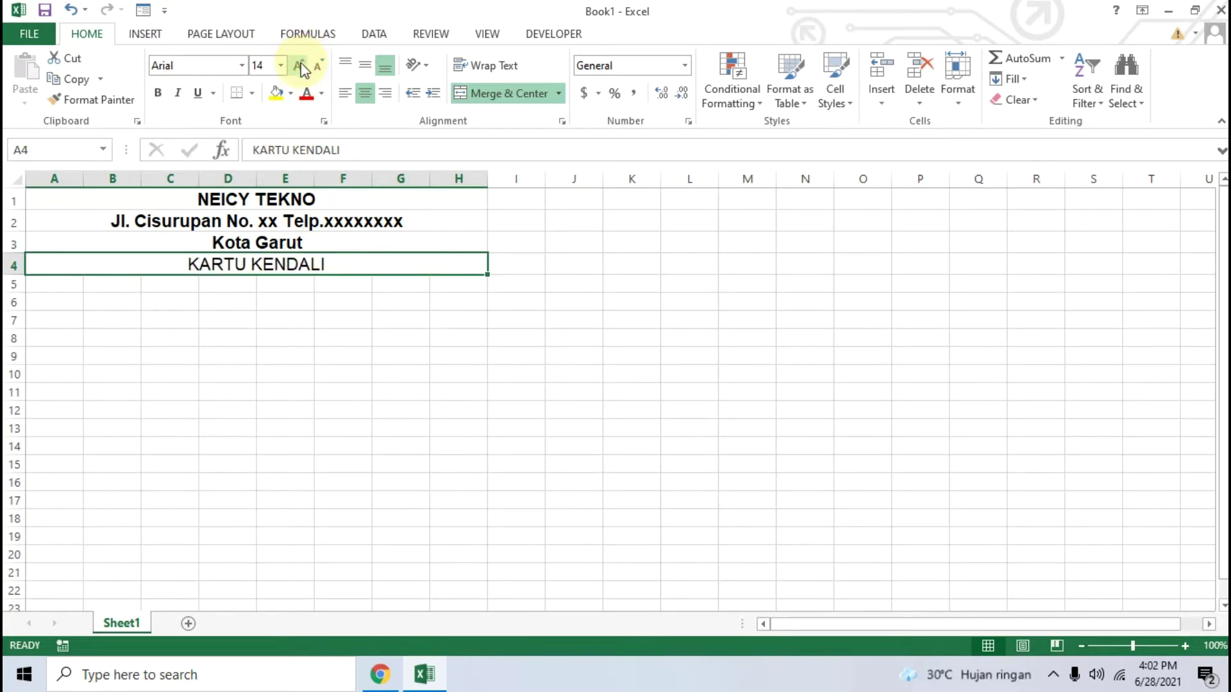
left_click(302, 66)
left_click(301, 66)
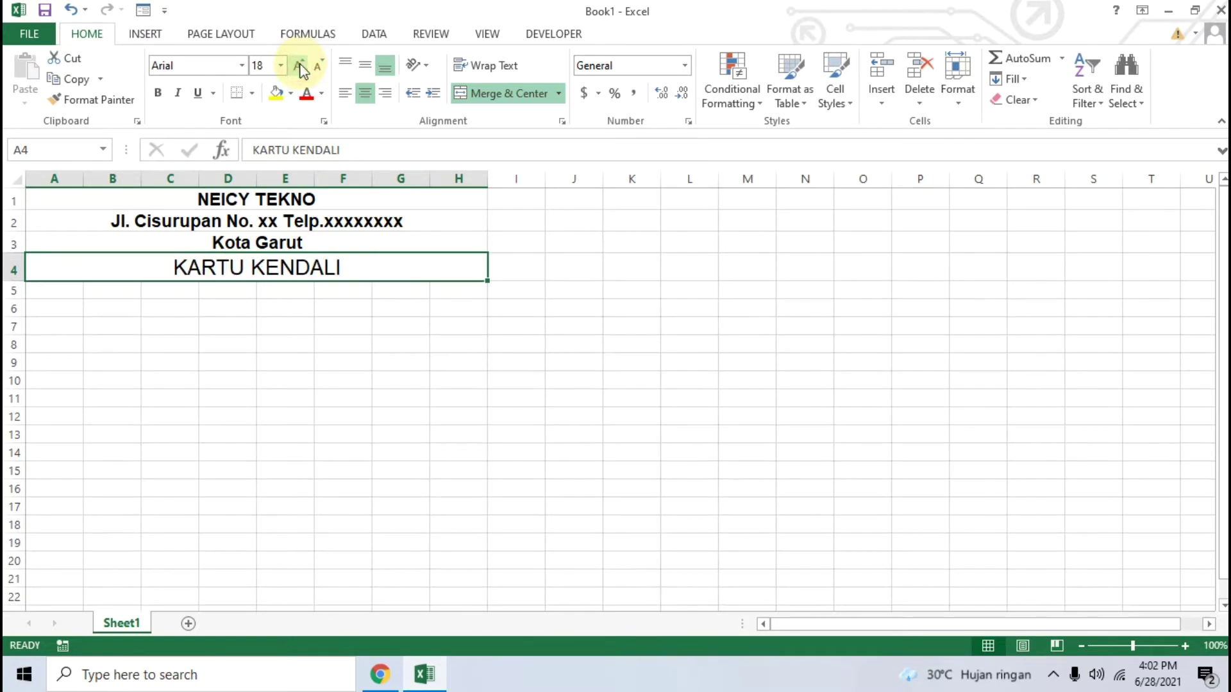
left_click(158, 94)
left_click(197, 93)
left_click(276, 324)
left_click(275, 378)
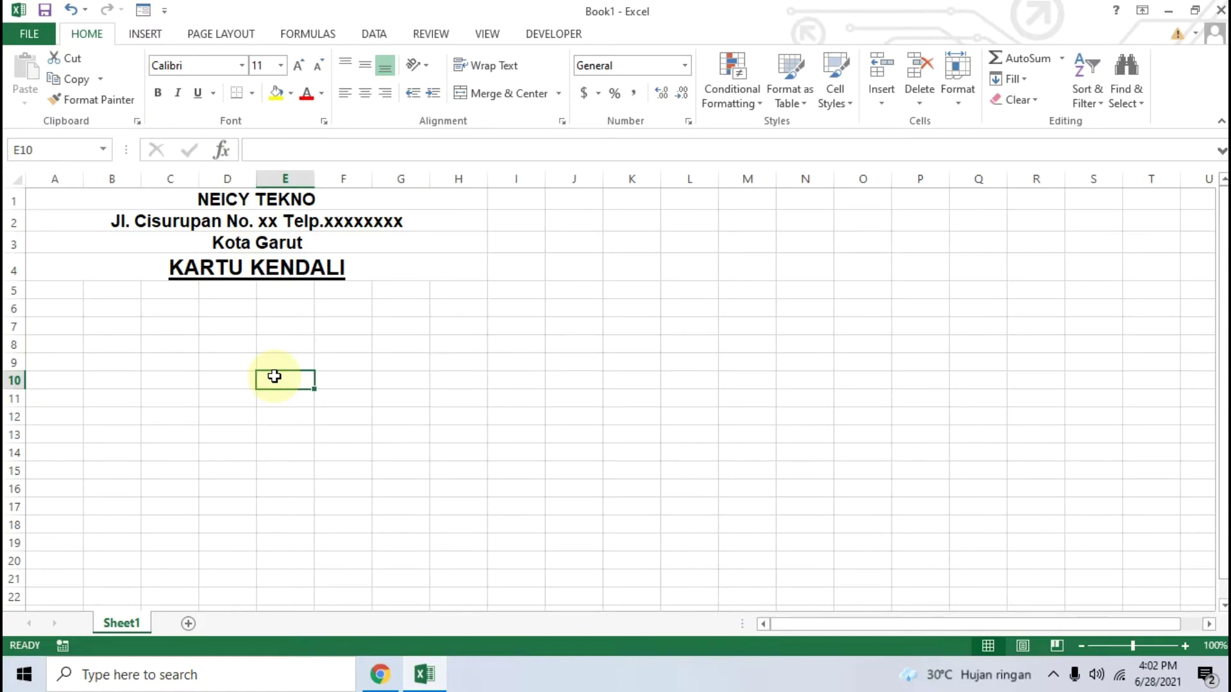
left_click(423, 675)
Step: View the article's finished Kartu Kendali example full size, then make row 5 slightly shorter
left_click(380, 674)
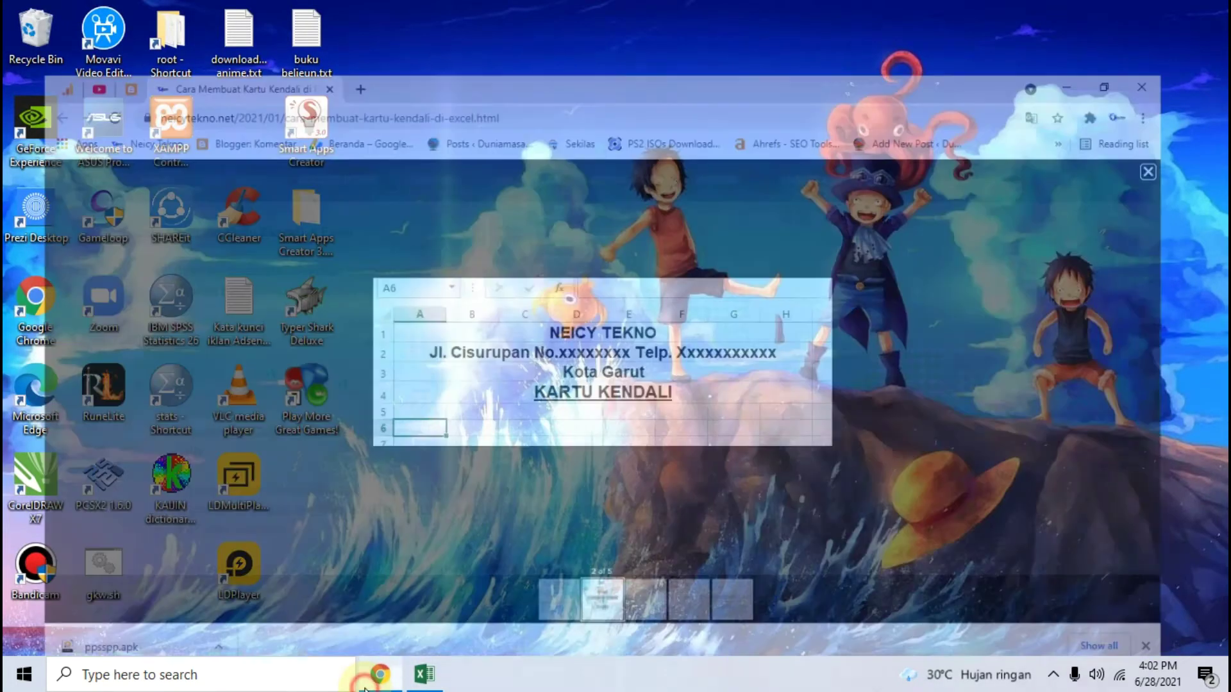
left_click(244, 389)
scroll(248, 336, "down", 4)
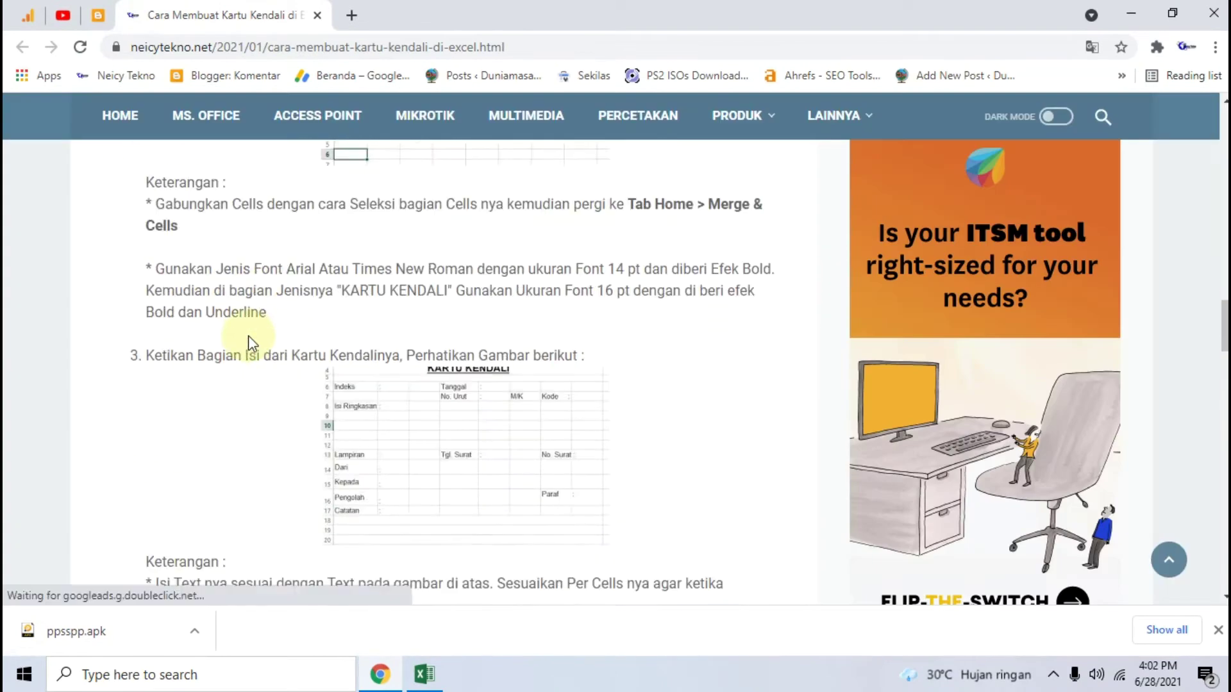
left_click(449, 357)
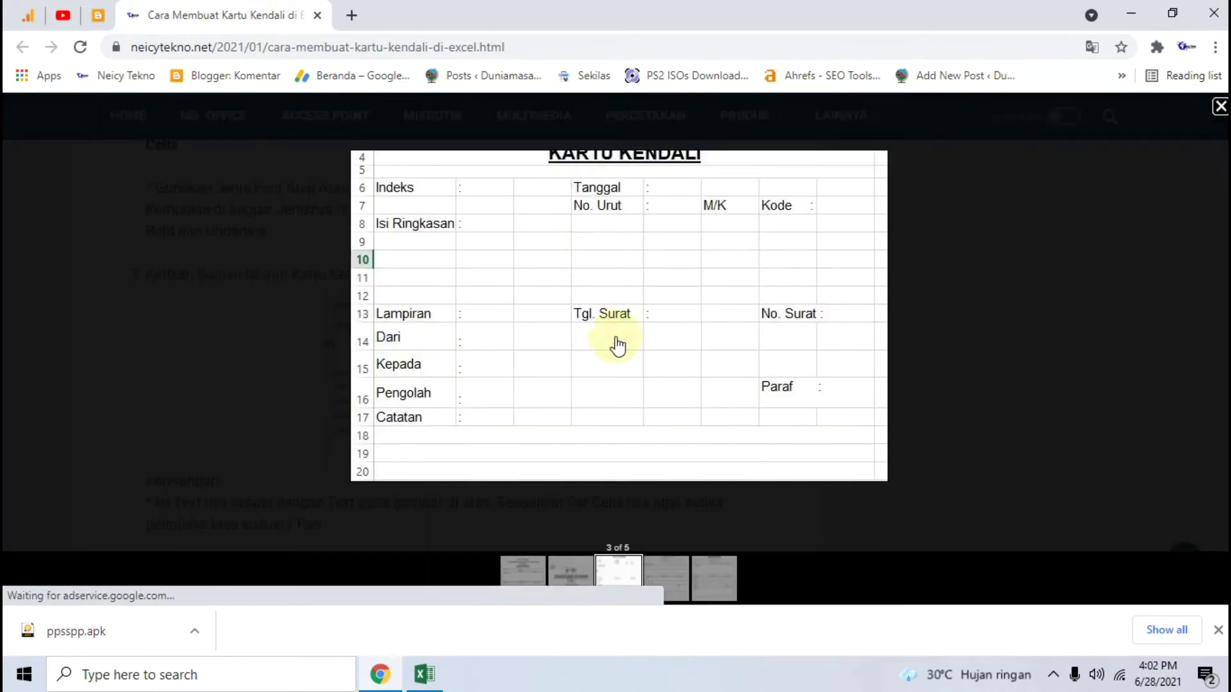
left_click(100, 318)
scroll(104, 308, "up", 4)
scroll(193, 308, "up", 5)
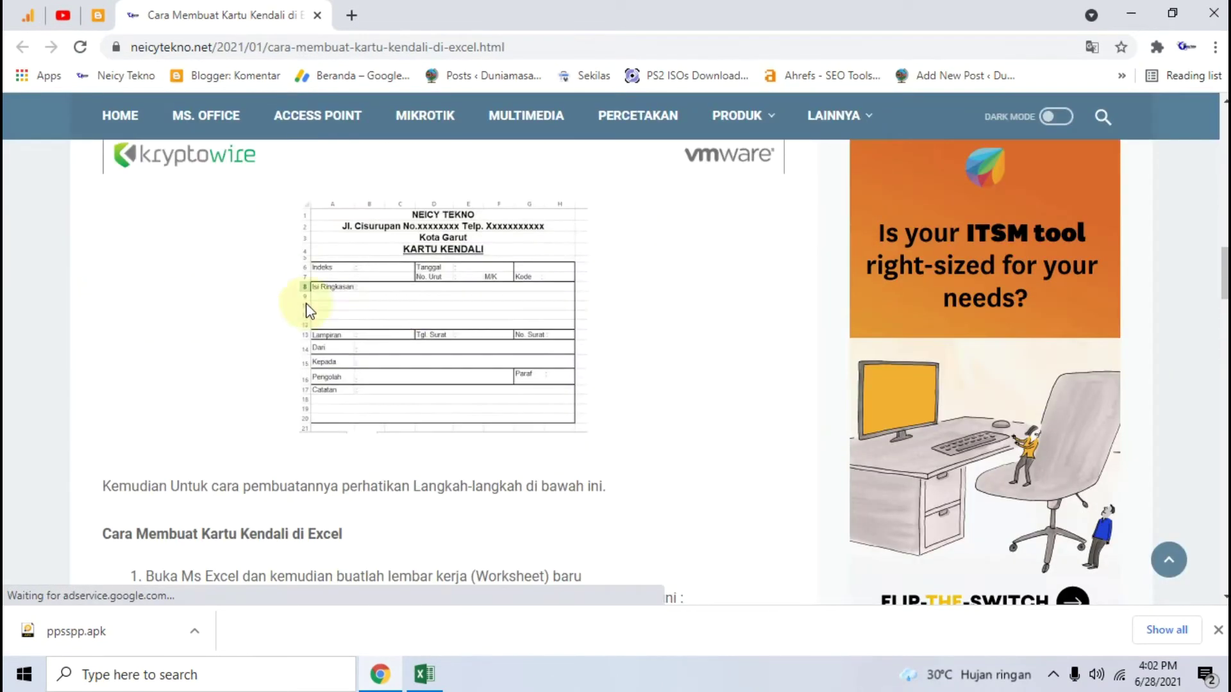
left_click(407, 311)
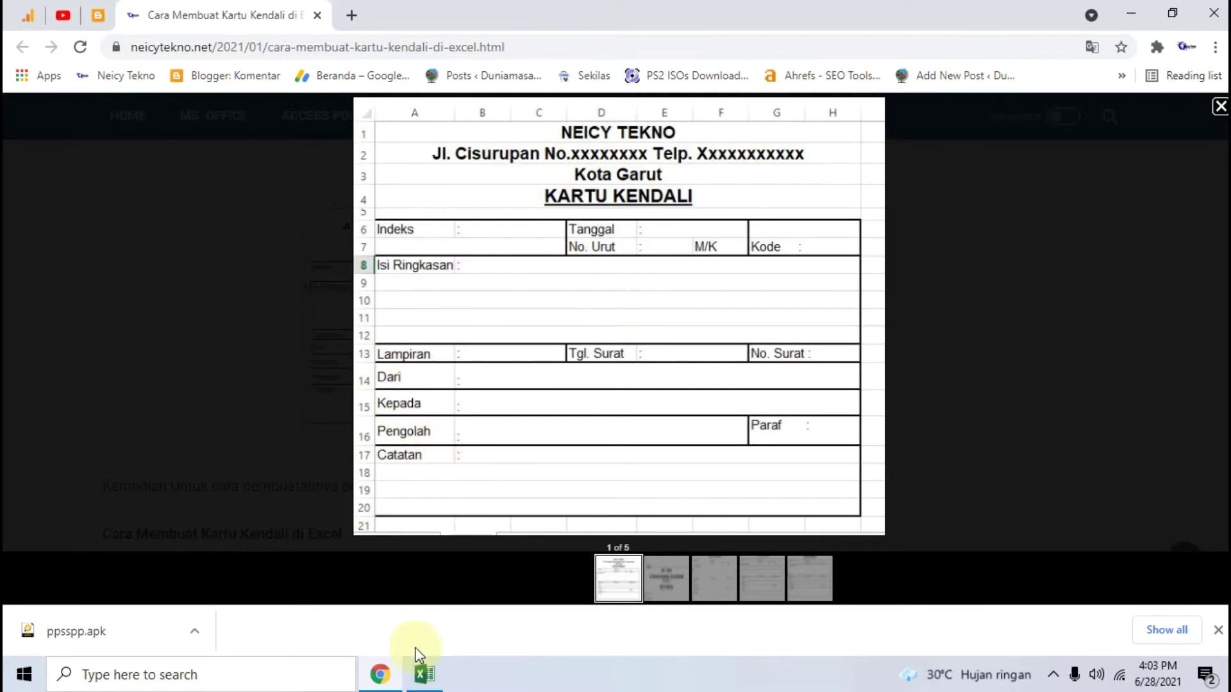
left_click(425, 675)
left_click_drag(17, 300, 18, 295)
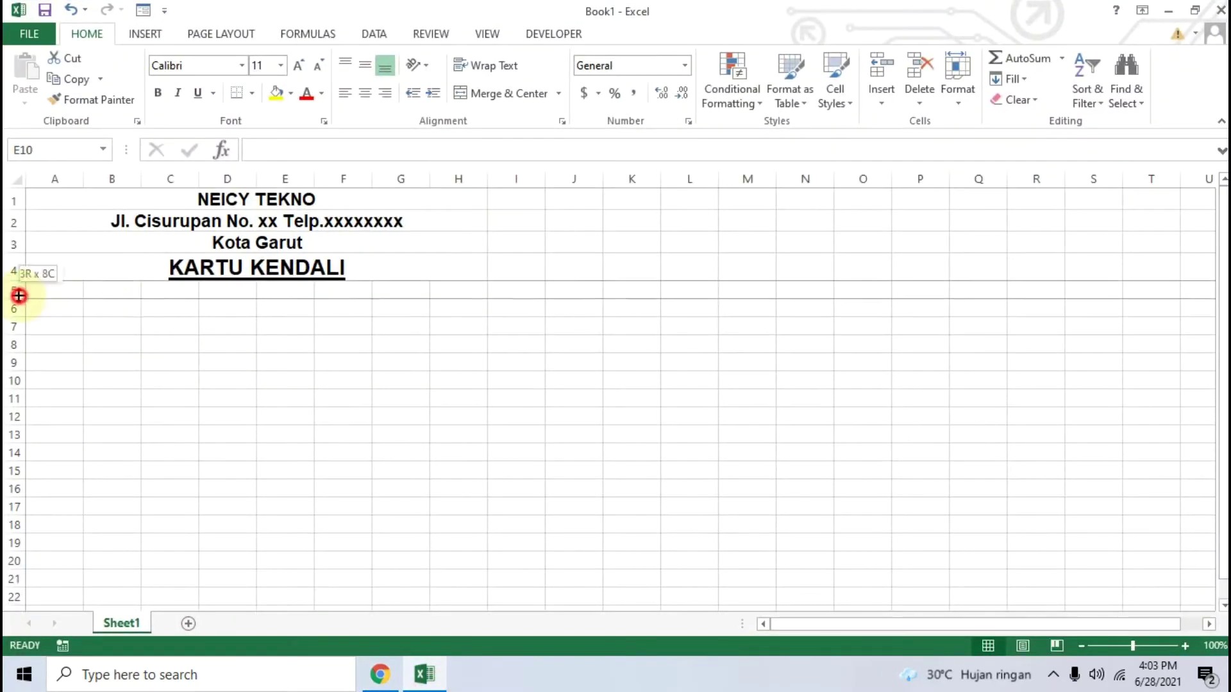
Step: Type the label Indeks into cell A6 below the header
left_click(42, 289)
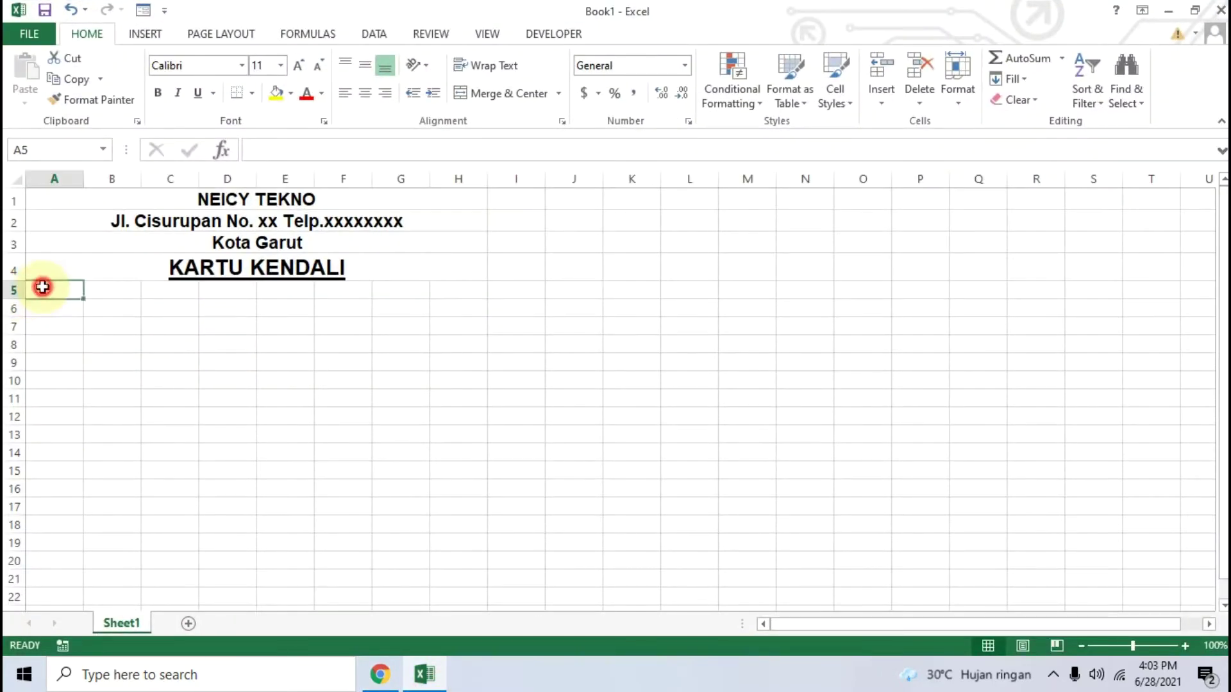
left_click(8, 291)
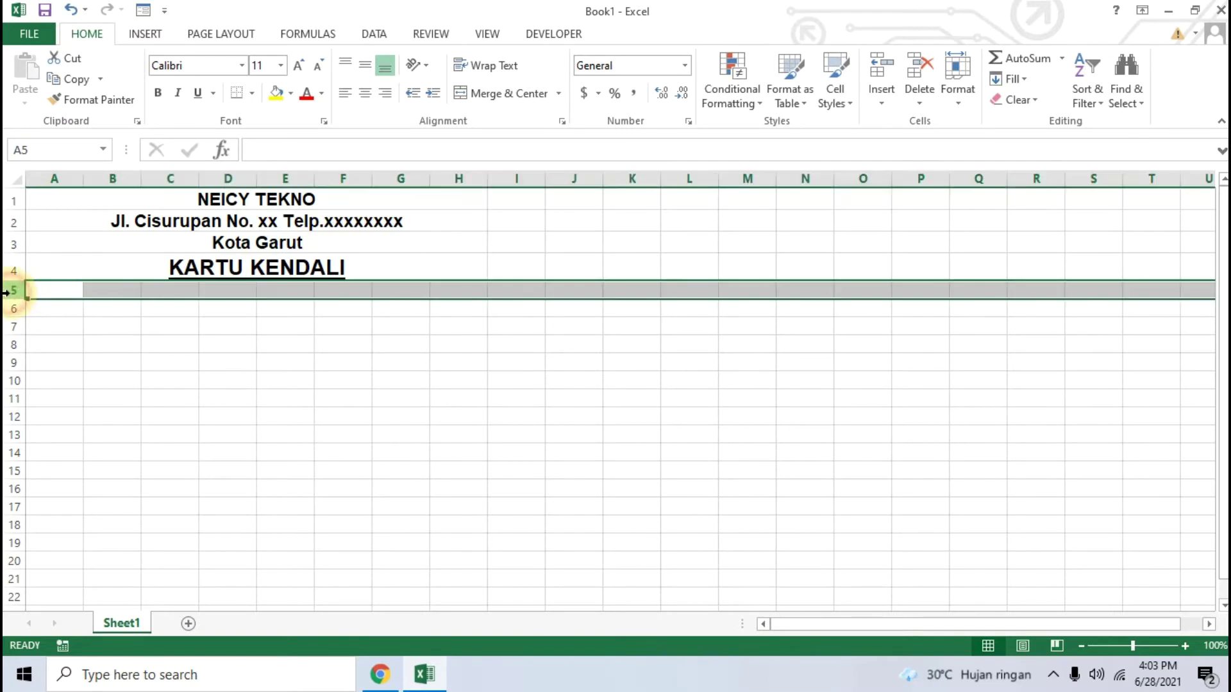
left_click(115, 313)
left_click(61, 310)
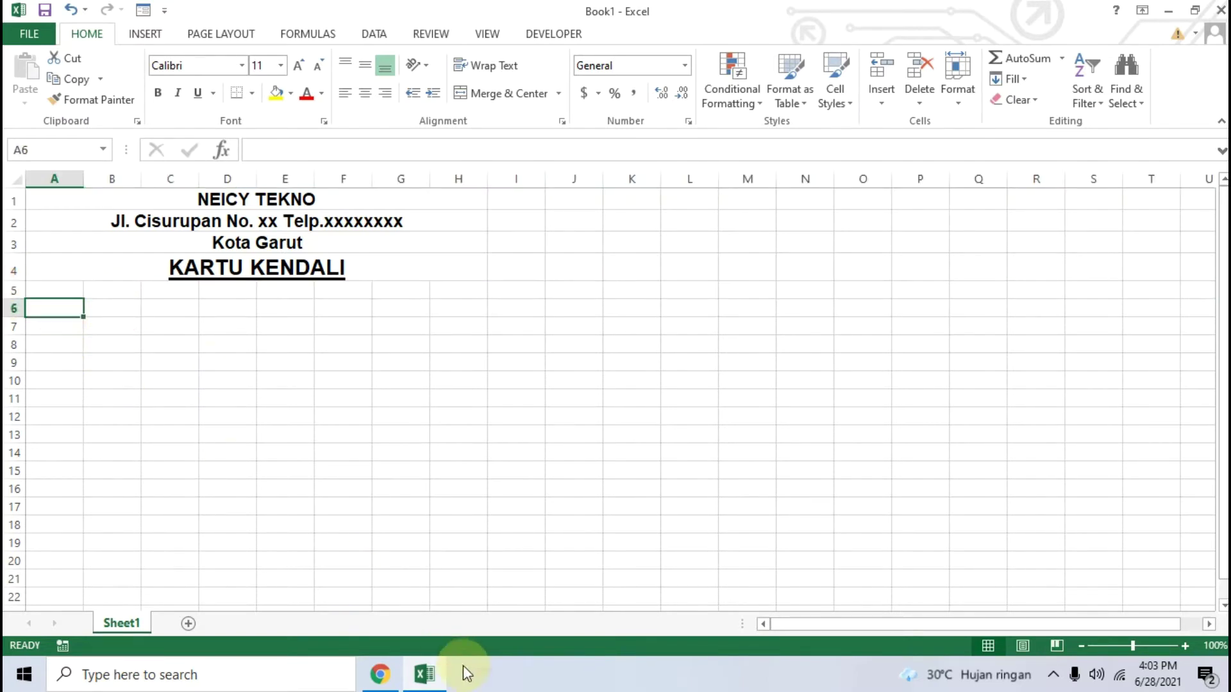
left_click(379, 672)
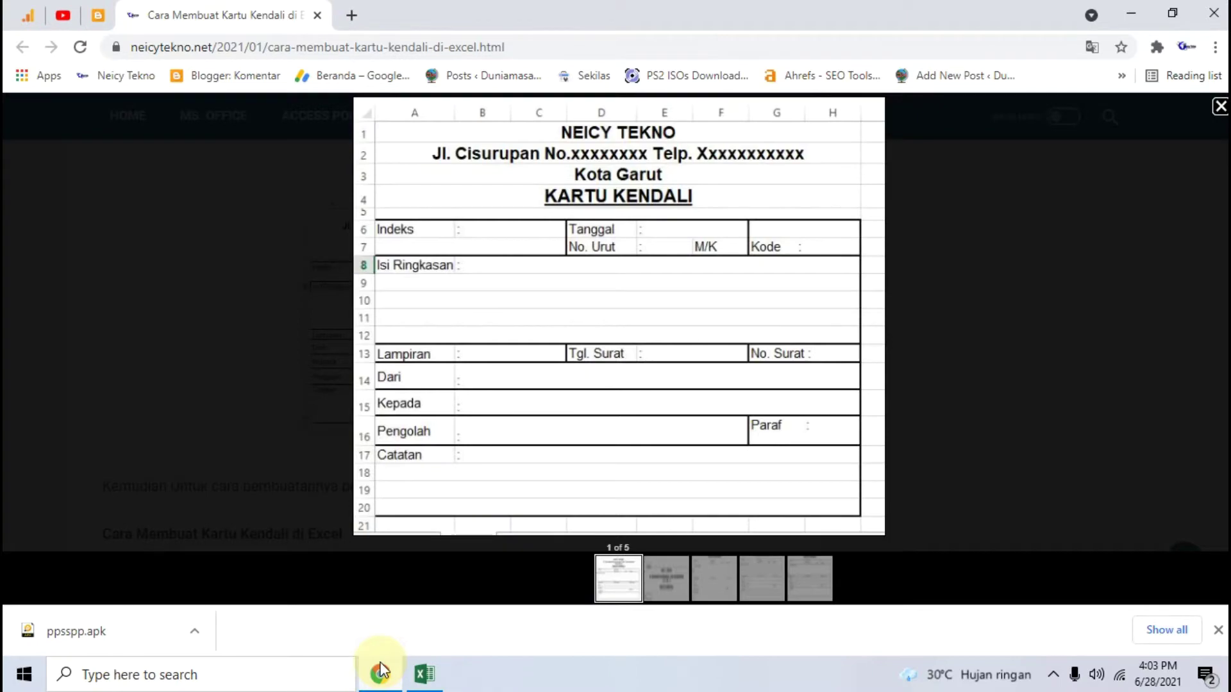
left_click(381, 671)
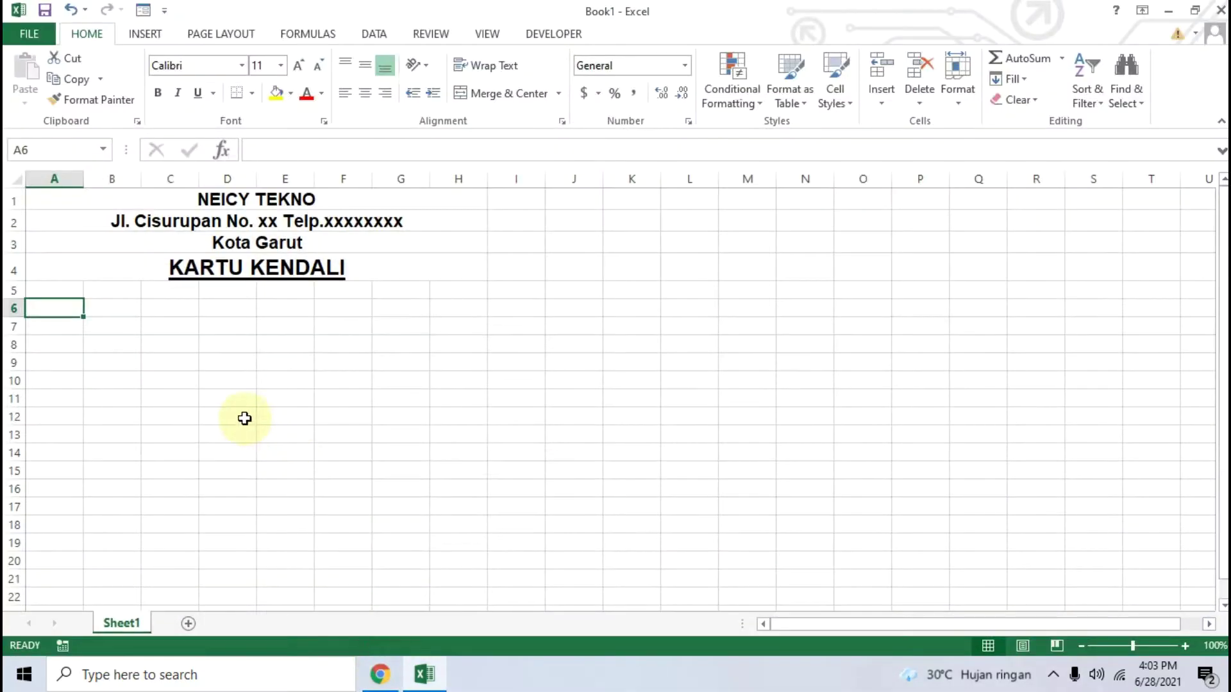
type("Indeks")
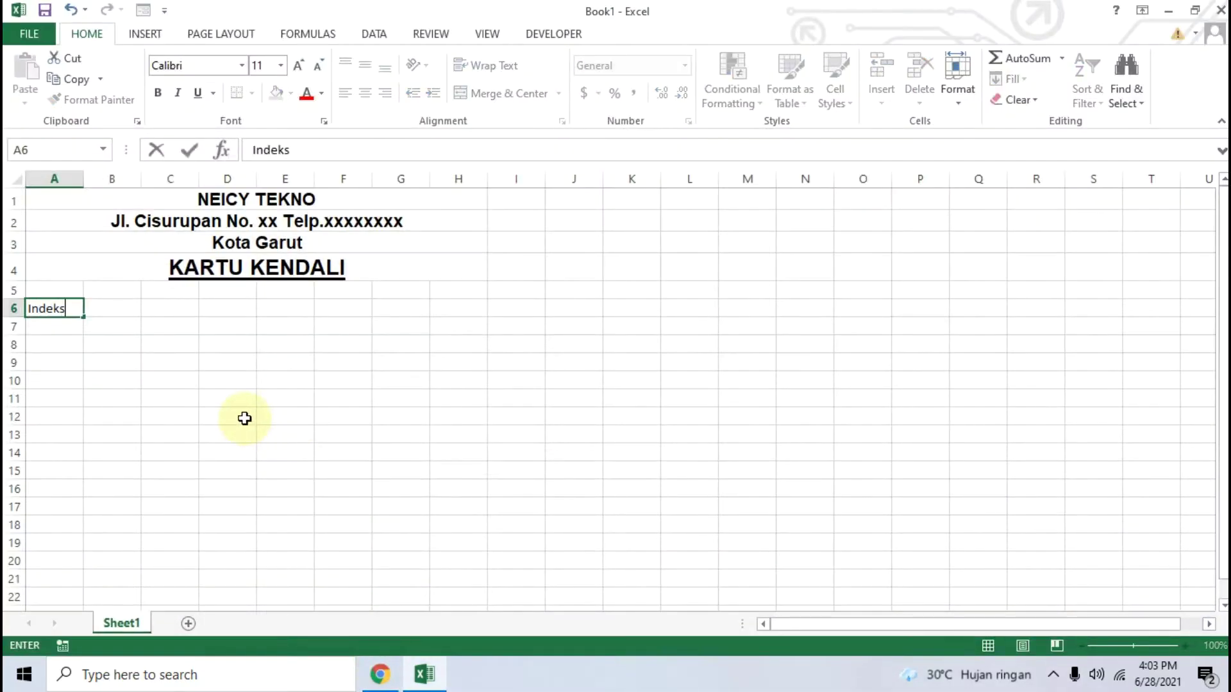
left_click(424, 673)
left_click(424, 673)
left_click(392, 679)
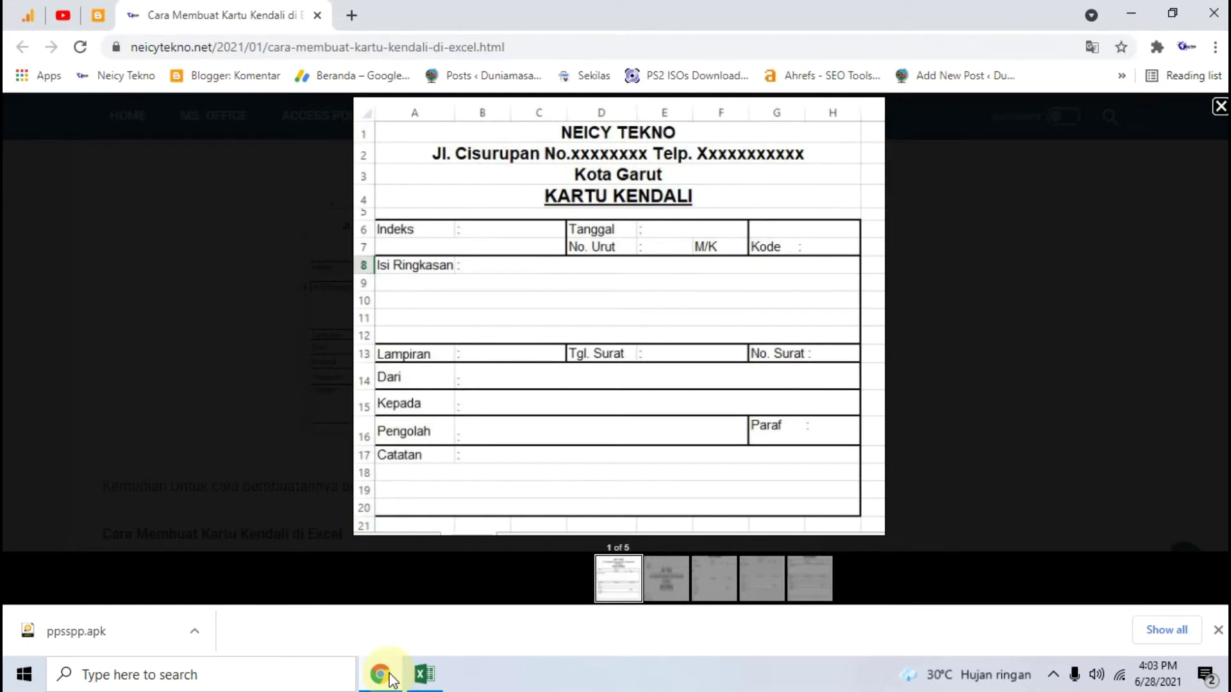
left_click(392, 680)
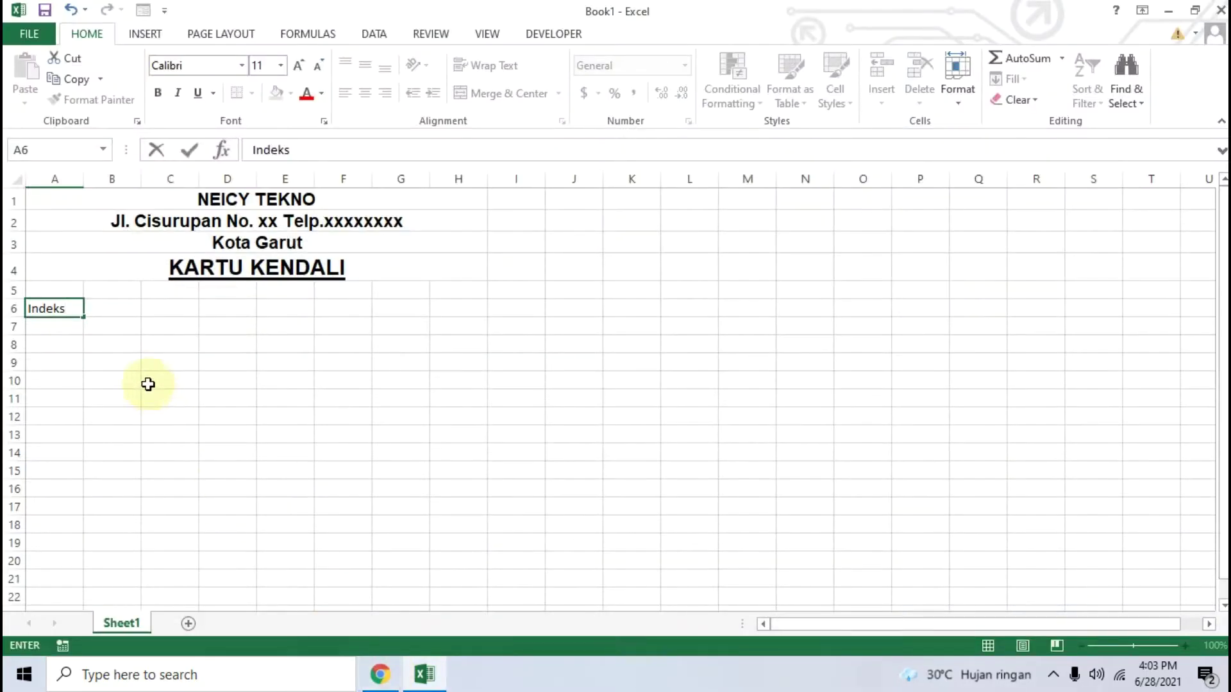
left_click_drag(123, 308, 175, 312)
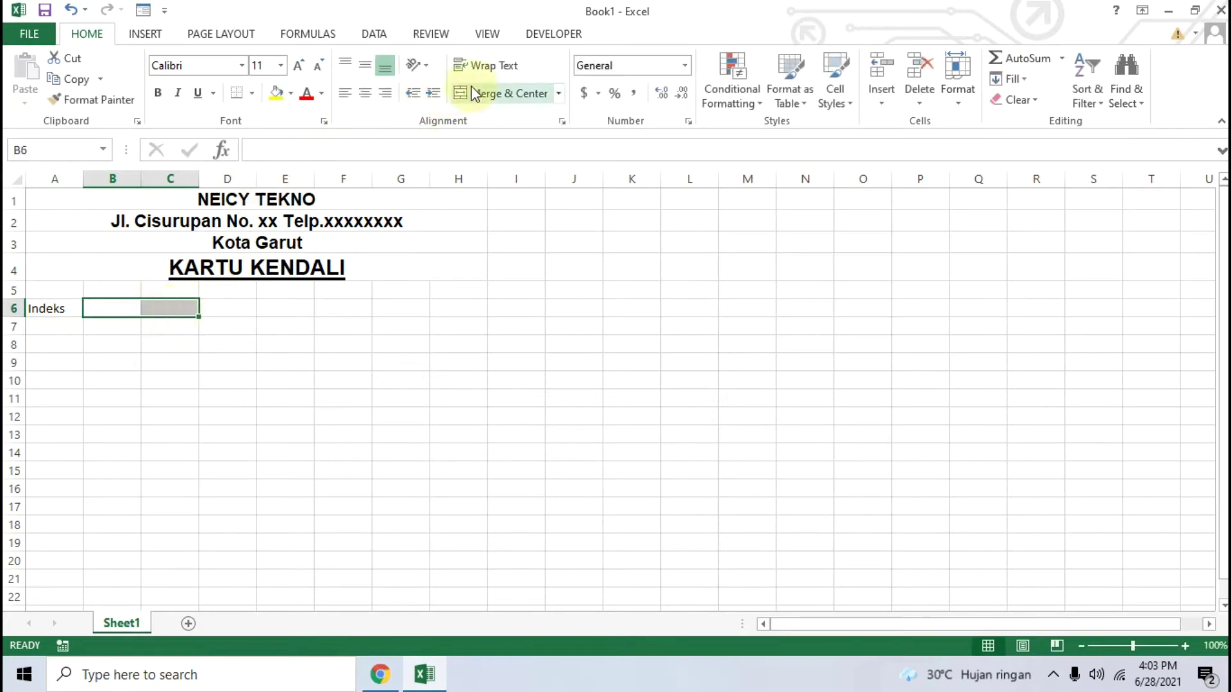
Step: Merge B6:C6, left-align it and enter a colon
left_click(511, 94)
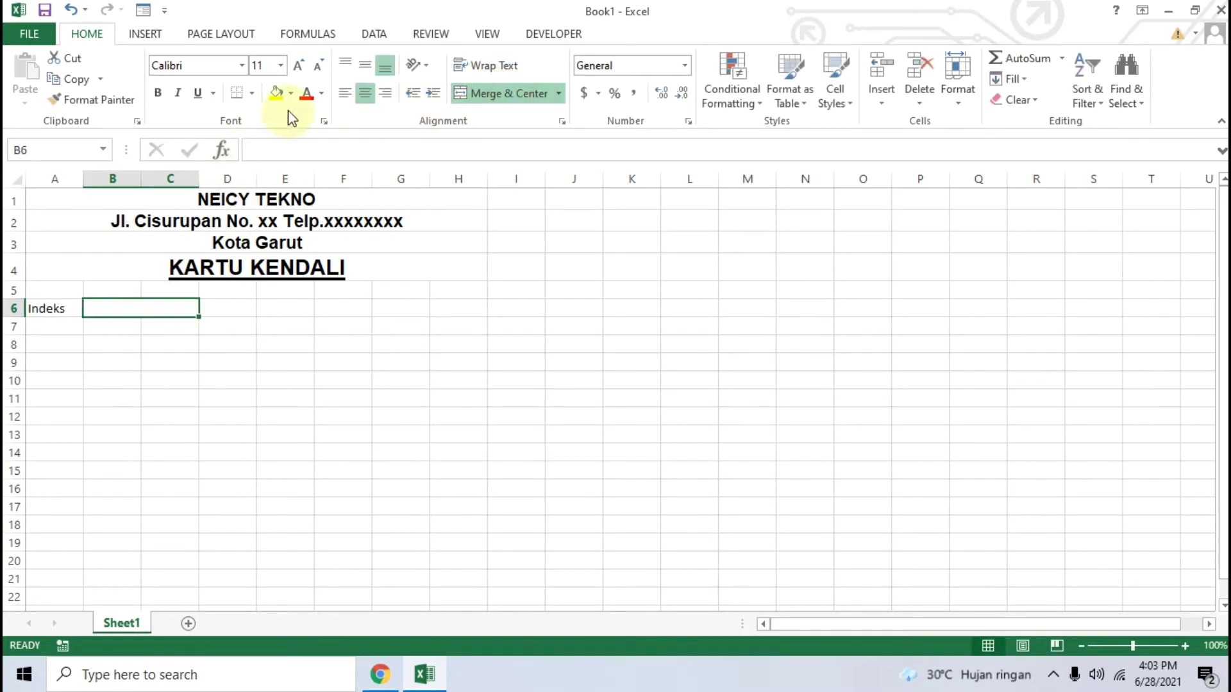
left_click(355, 93)
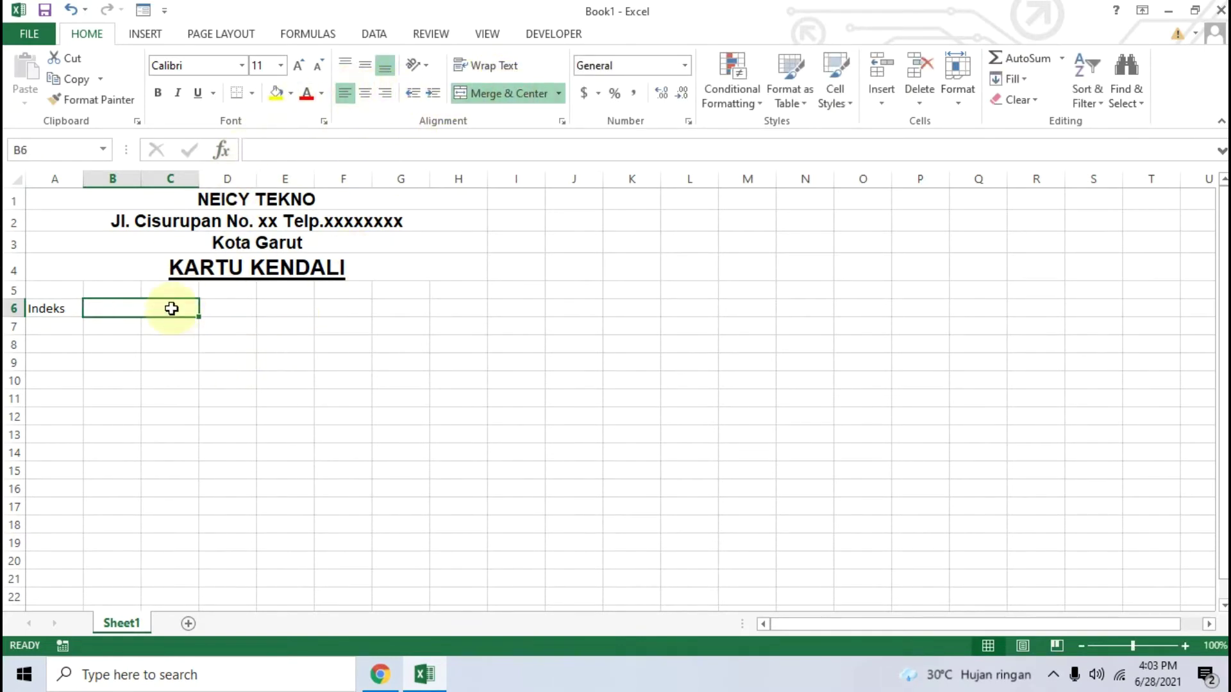
type(":")
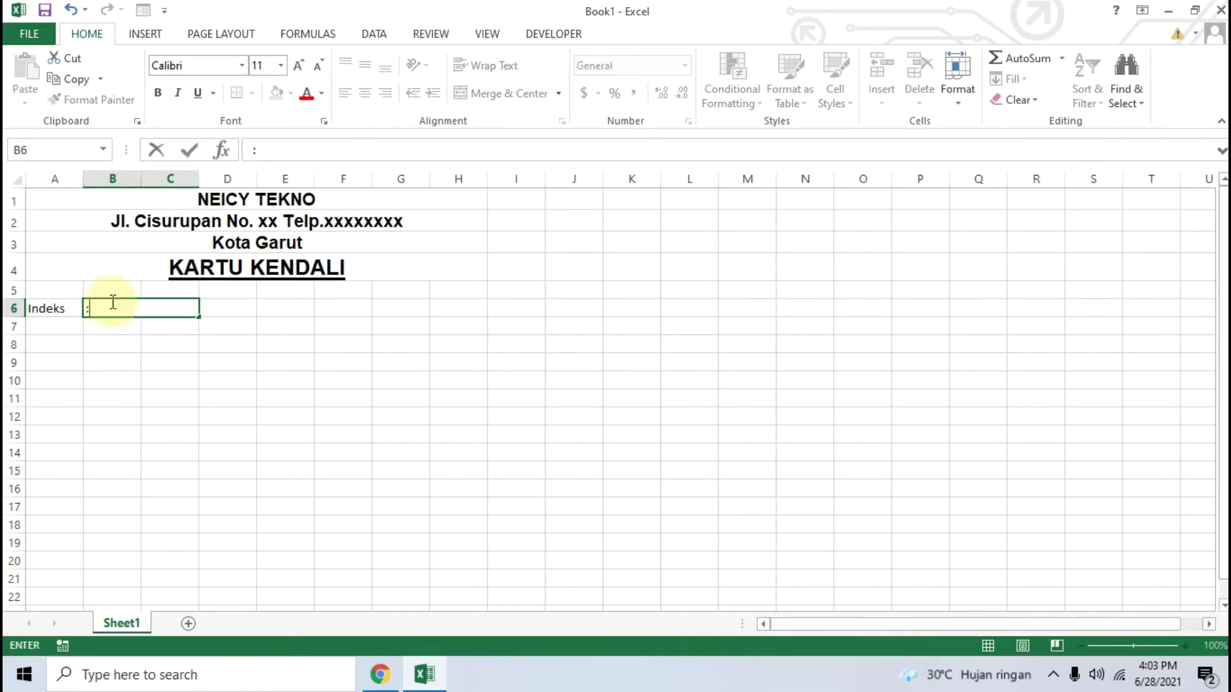
left_click(156, 332)
Step: Merge A7:C7 into a single cell beneath the Indeks label
left_click_drag(54, 310, 144, 307)
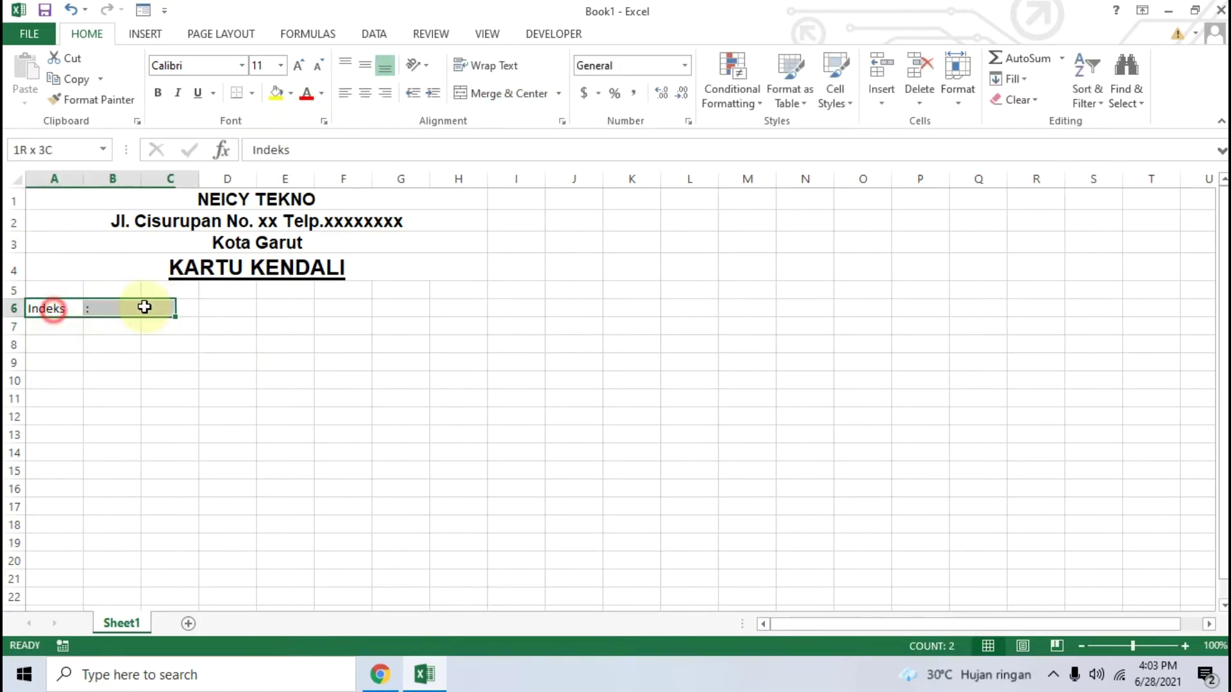
left_click(206, 381)
left_click_drag(67, 308, 154, 307)
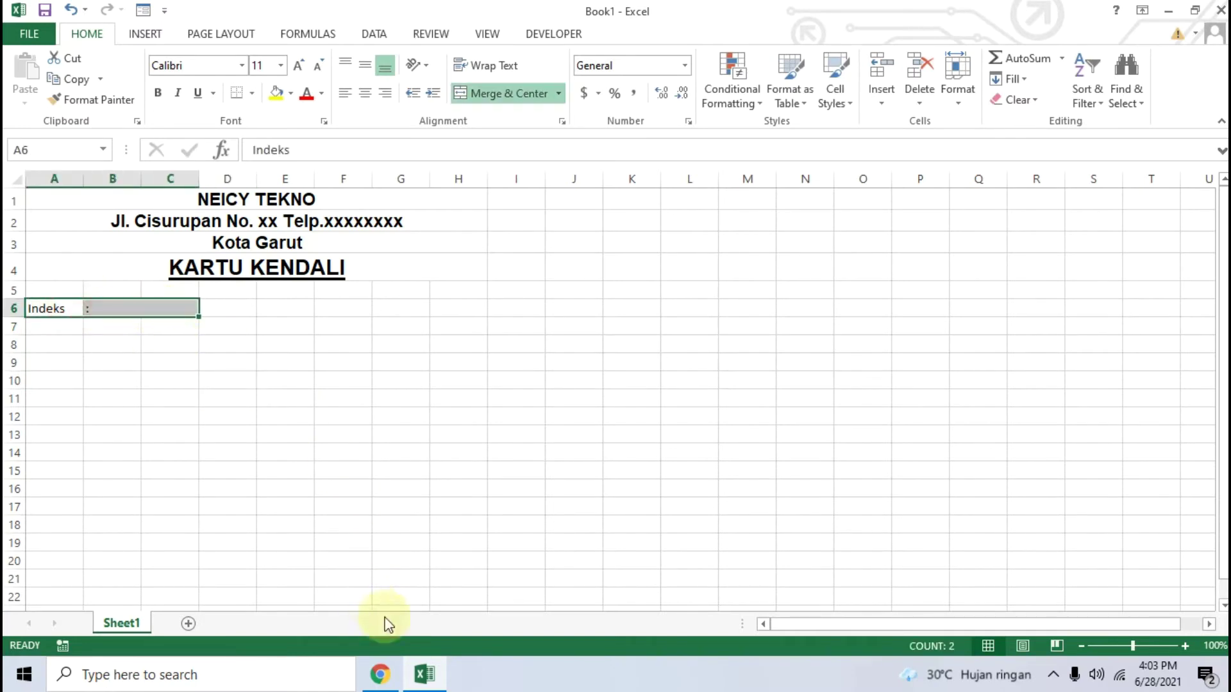
left_click(389, 688)
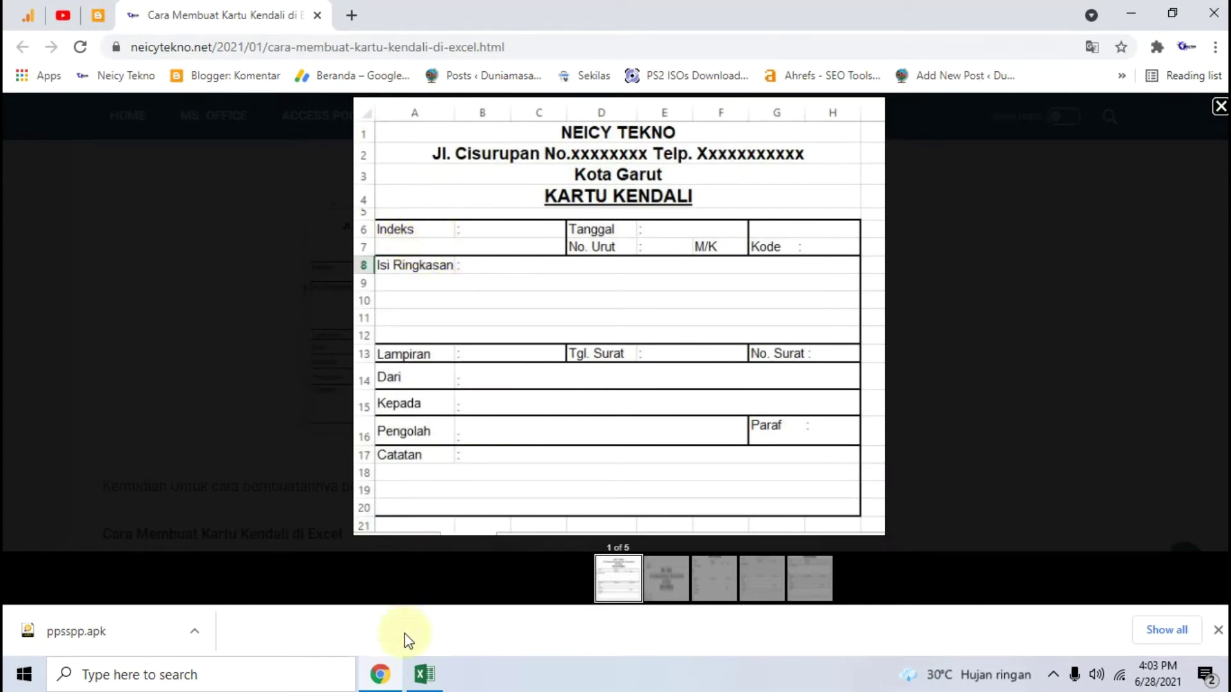
left_click(424, 674)
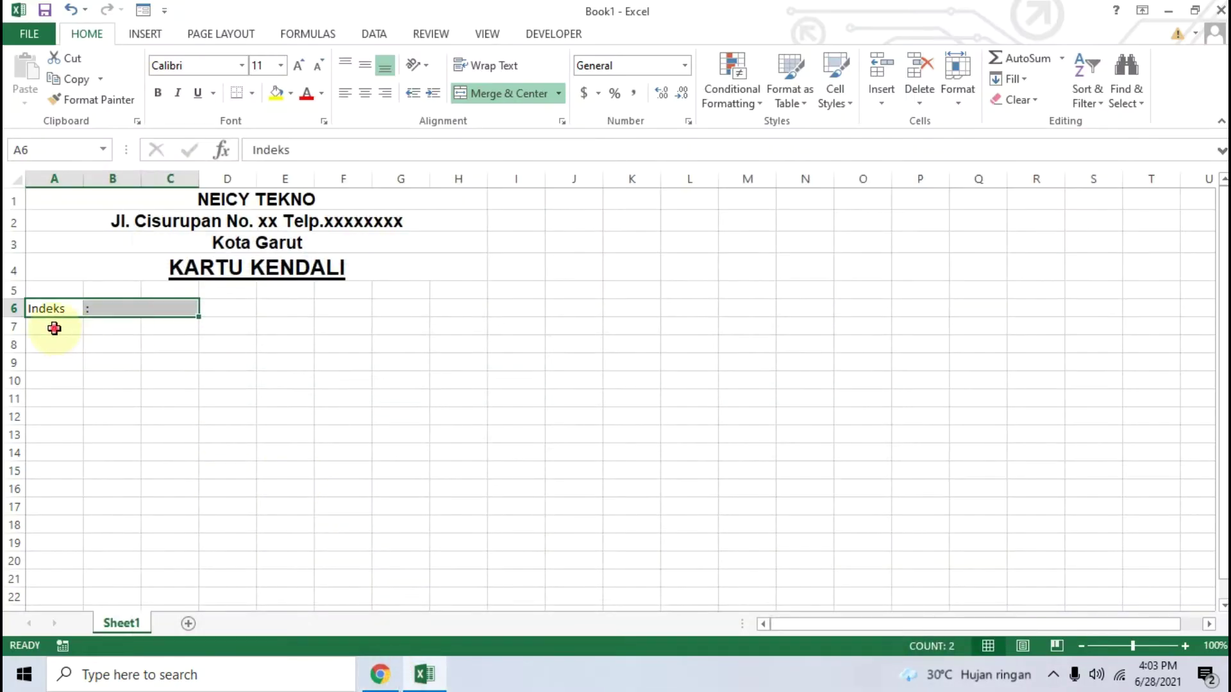
left_click_drag(53, 327, 186, 328)
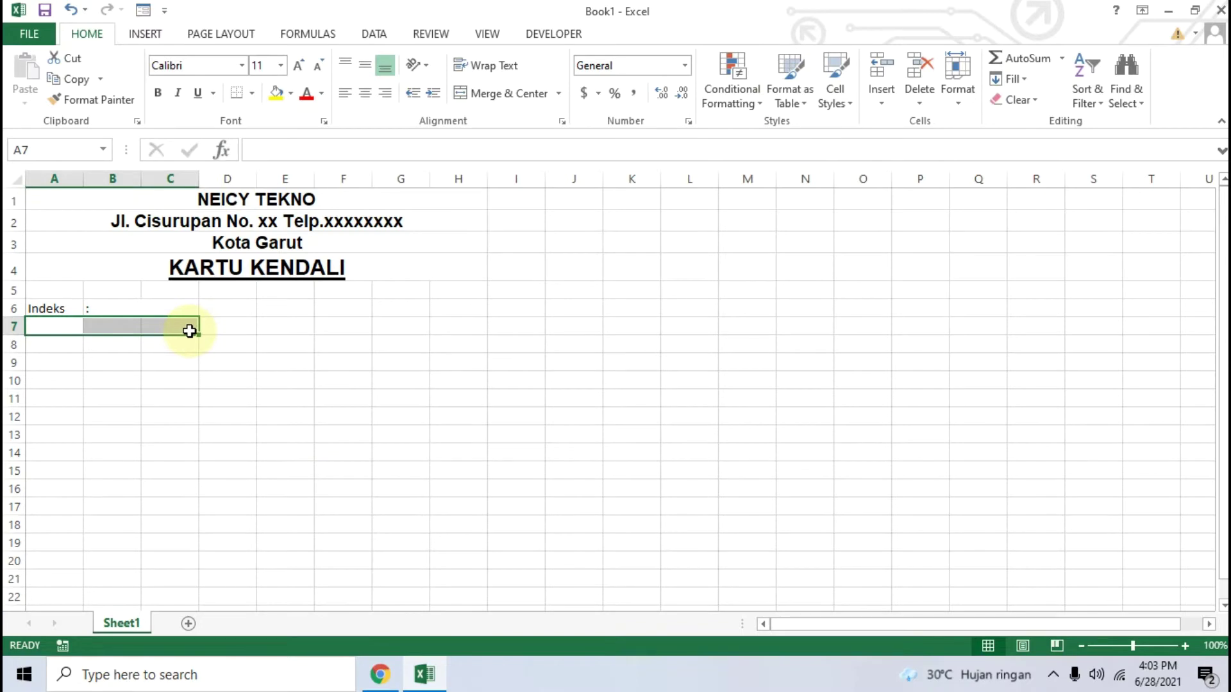
left_click(532, 96)
Step: Put a Thick Box Border around the Indeks block A6:C7
left_click(286, 379)
left_click_drag(44, 308, 171, 329)
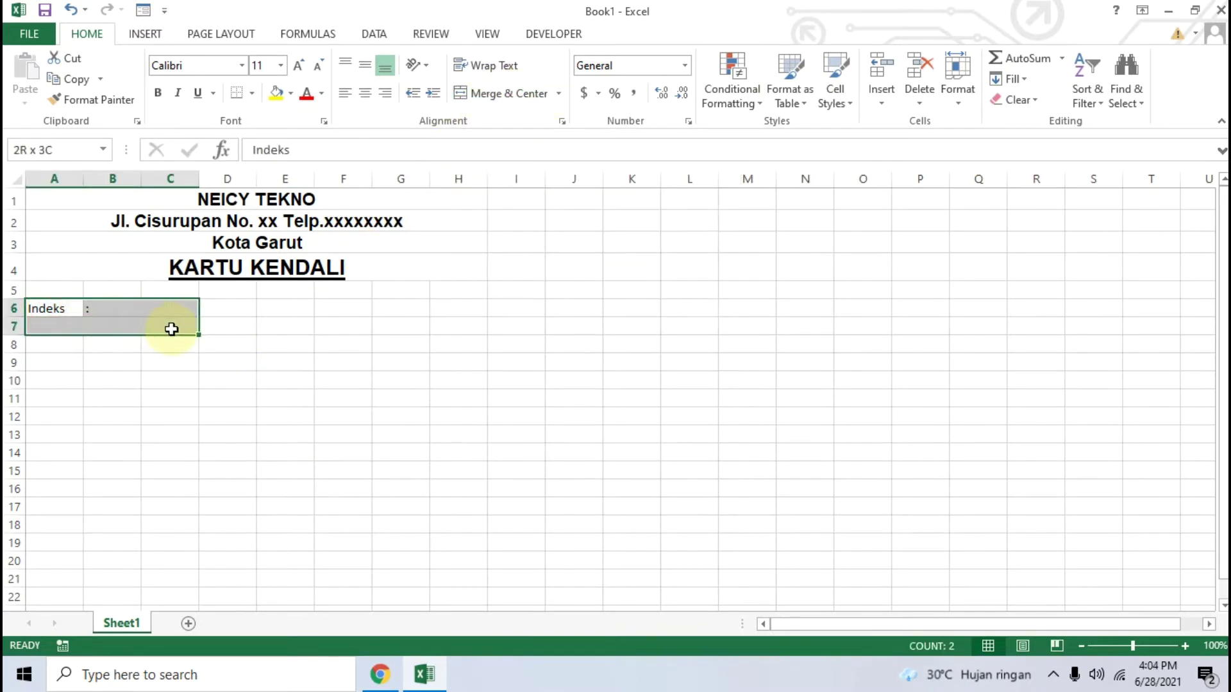
left_click(251, 93)
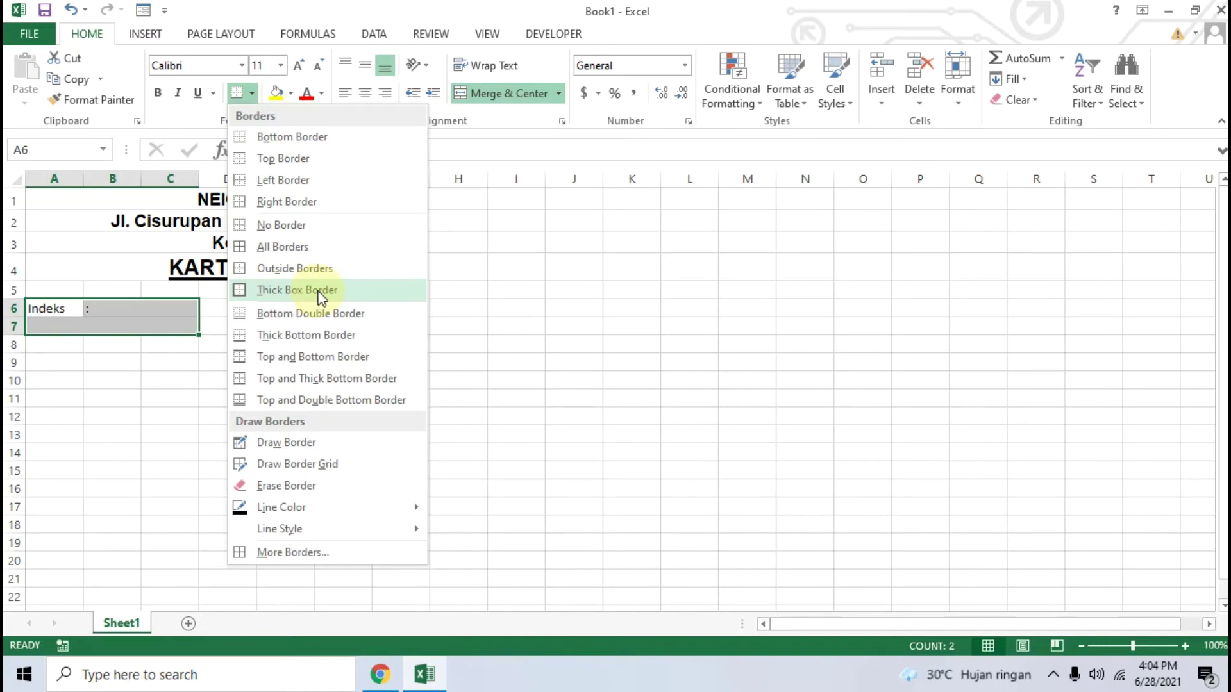
left_click(318, 291)
left_click(267, 321)
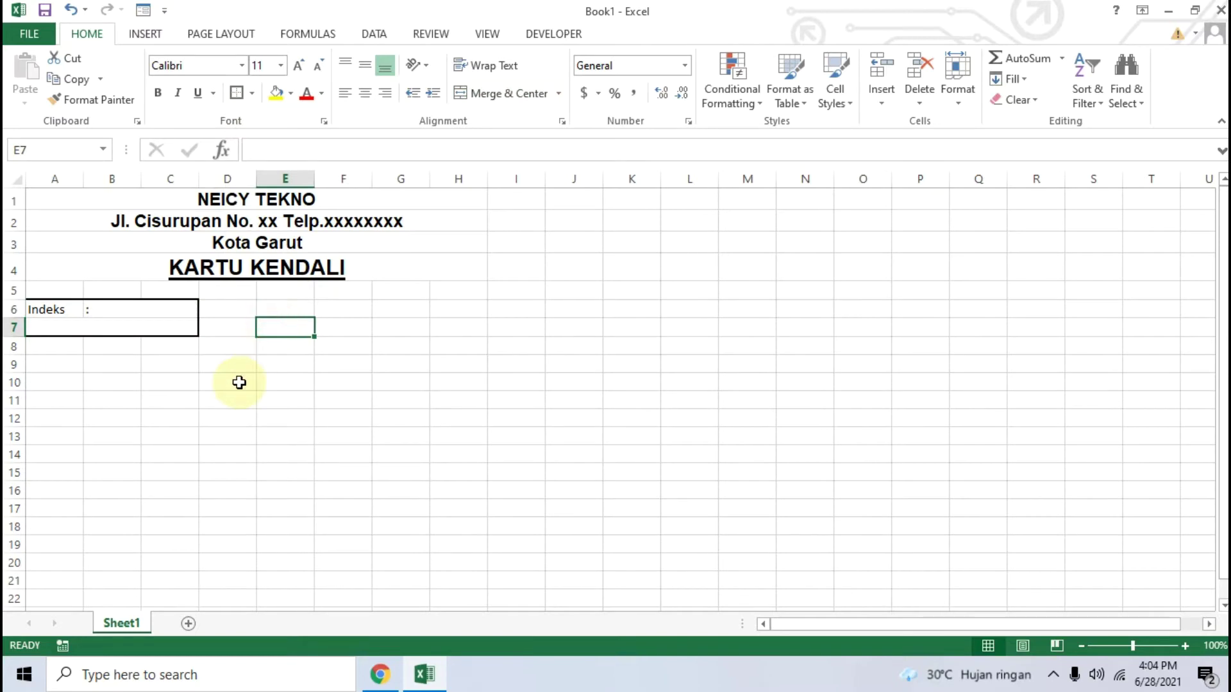
left_click(380, 675)
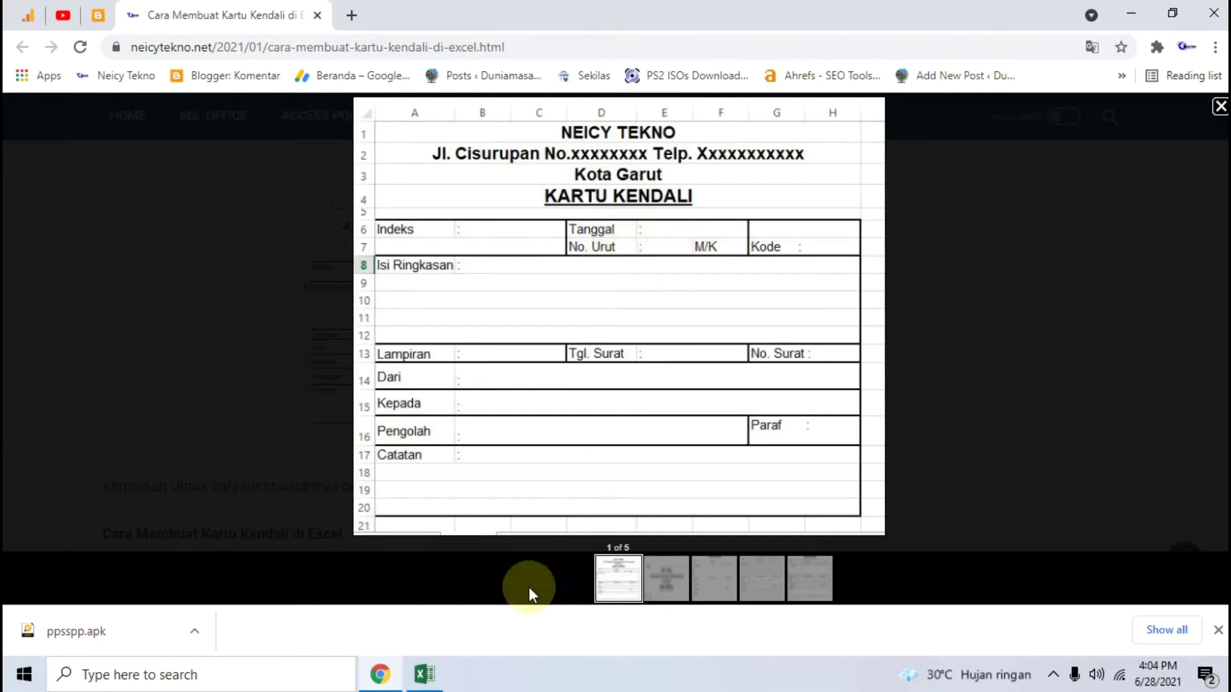
Step: Enter the labels Tanggal in D6 and No. Urut in D7
left_click(418, 685)
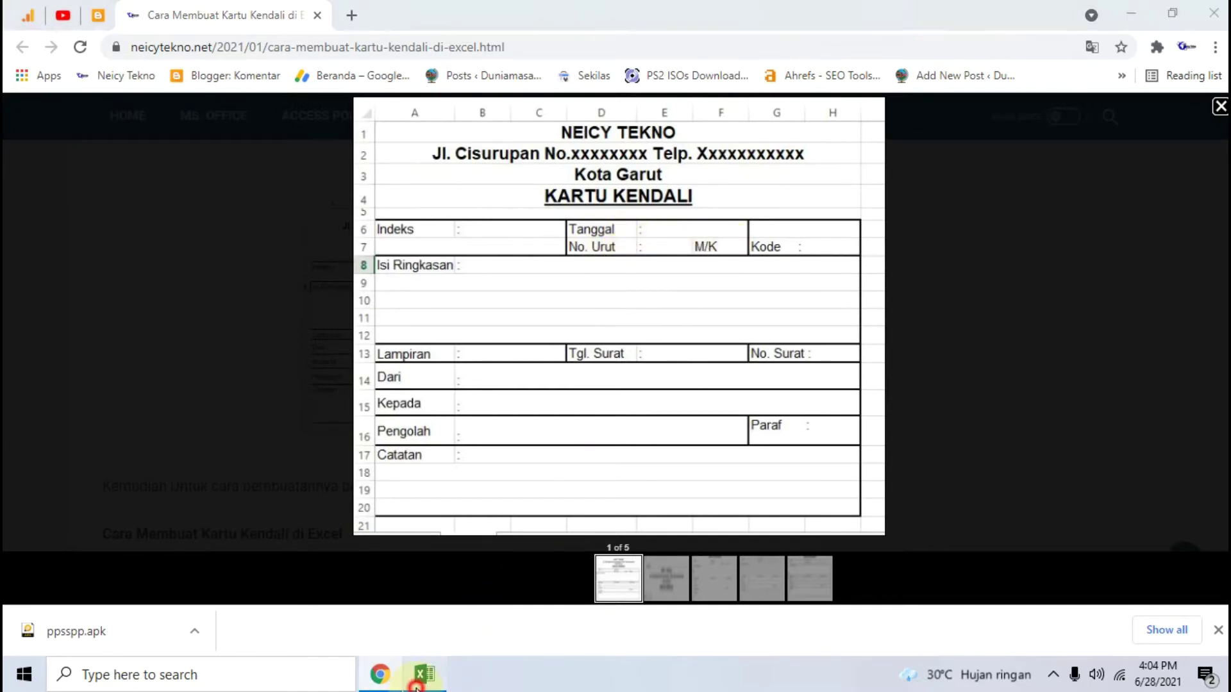
left_click(417, 687)
left_click(420, 680)
left_click(217, 311)
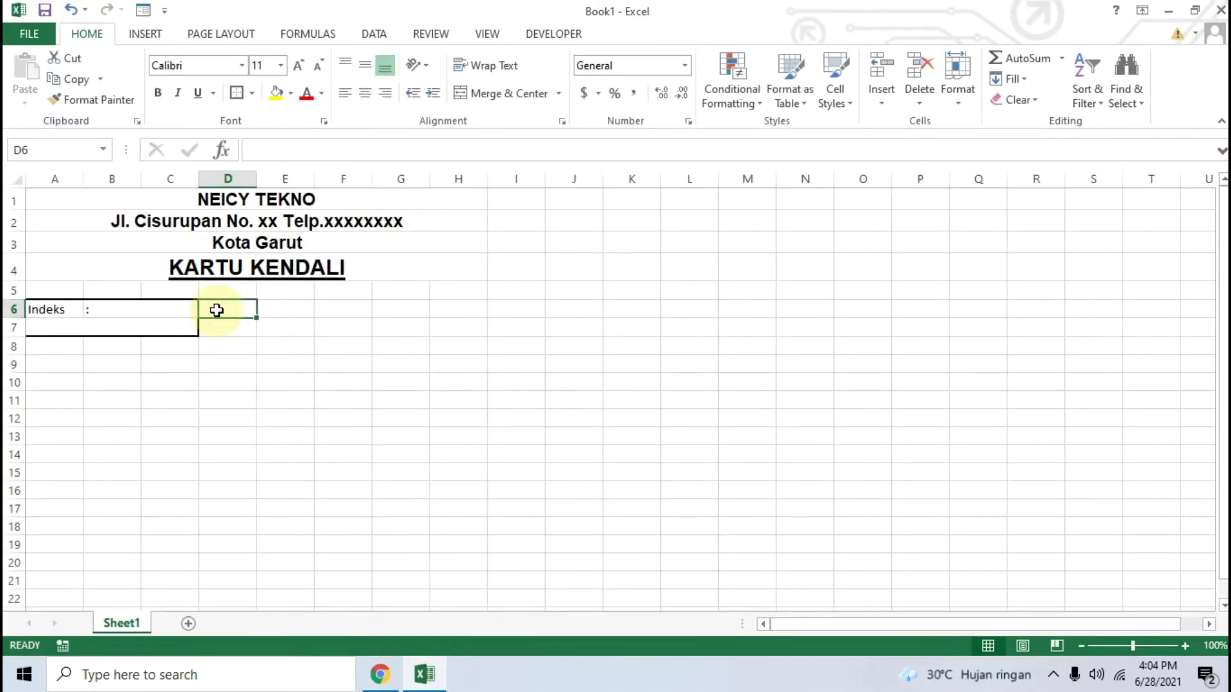
type("Tanggal")
key("Return")
type("No Urut")
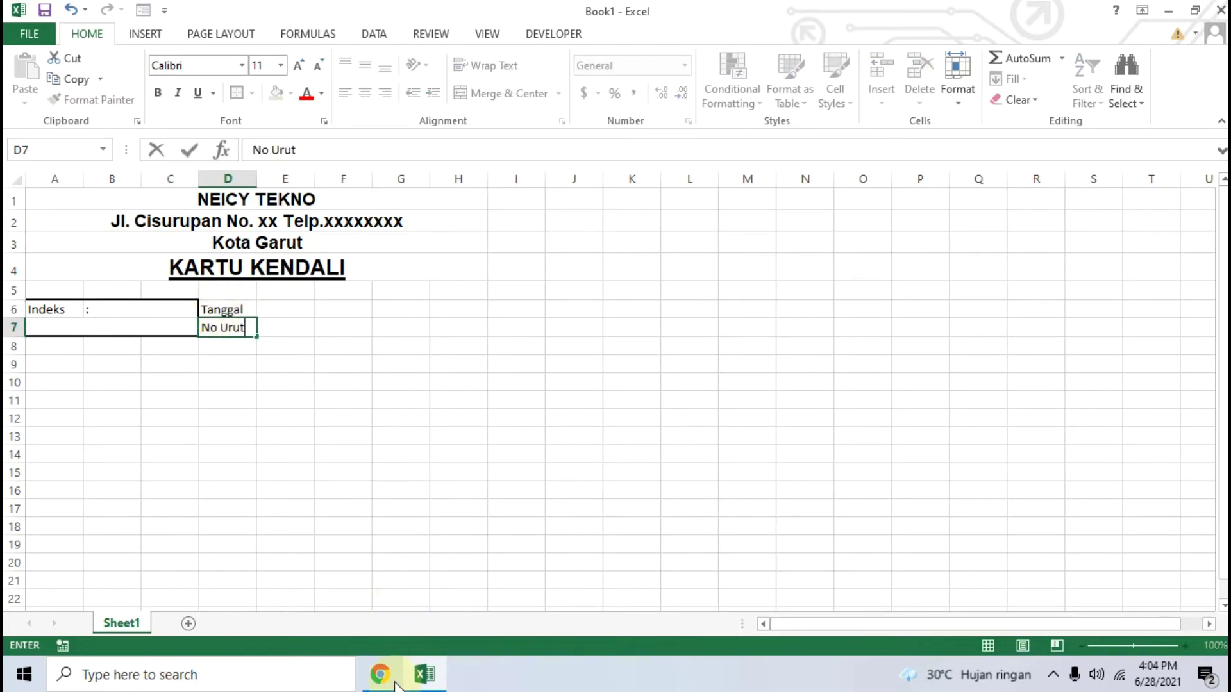
left_click(388, 678)
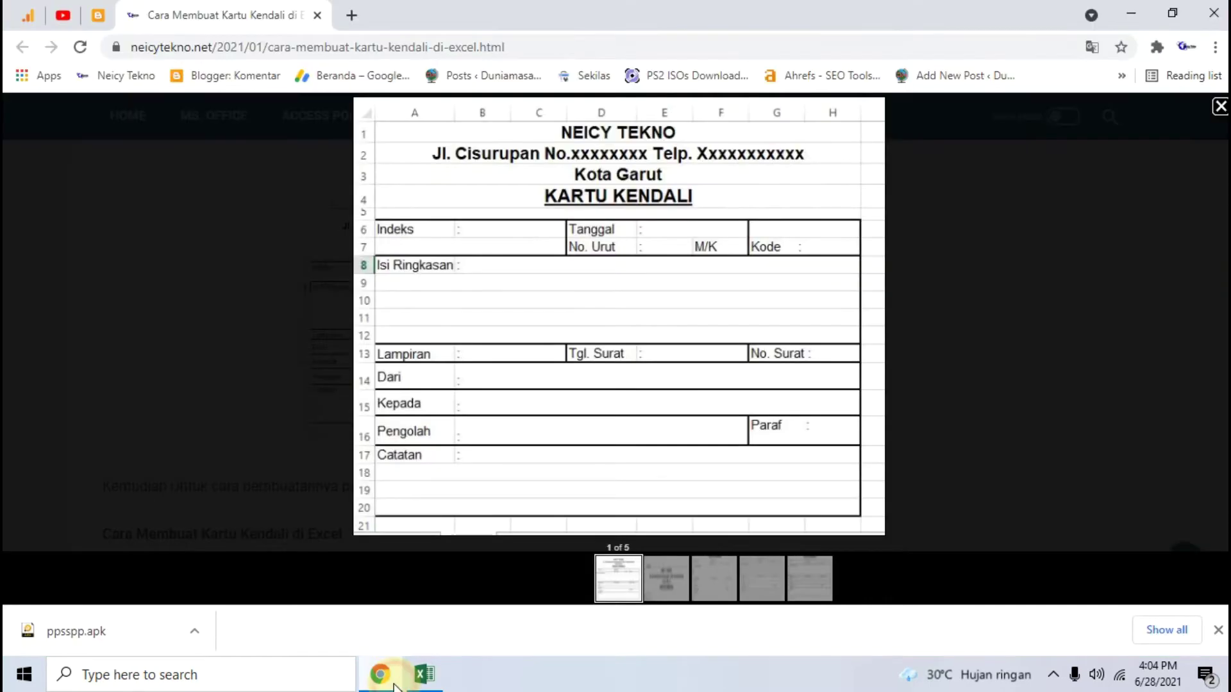
left_click(423, 674)
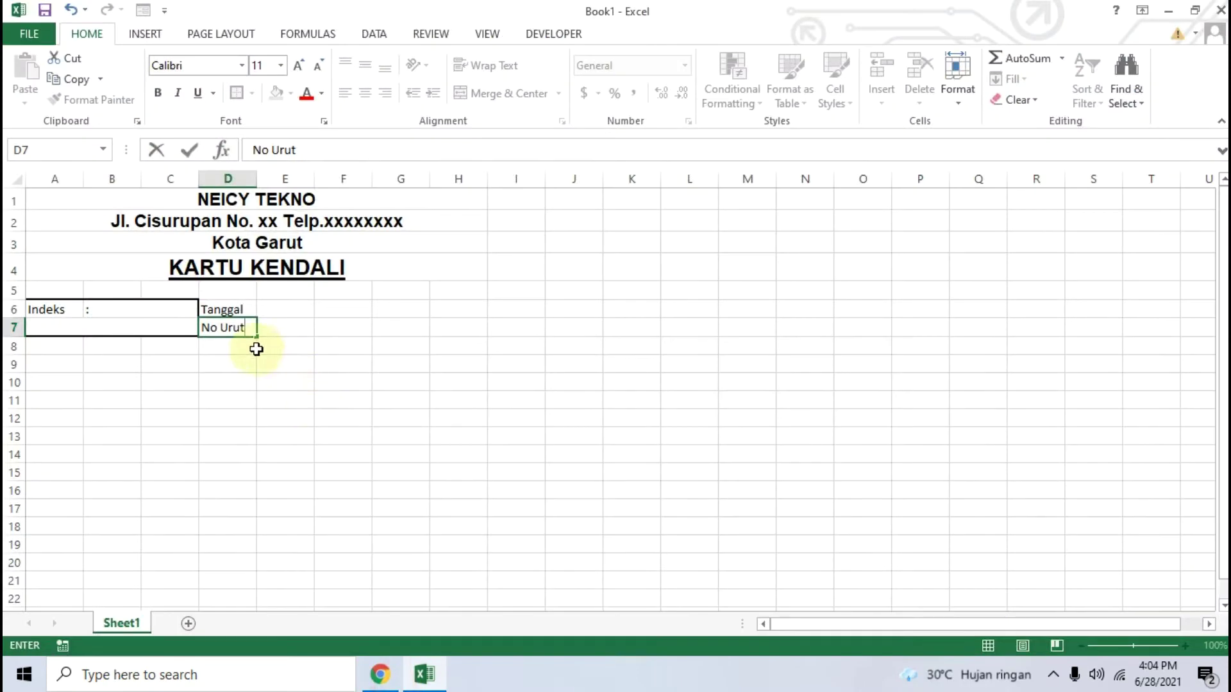
left_click(268, 150)
type(".")
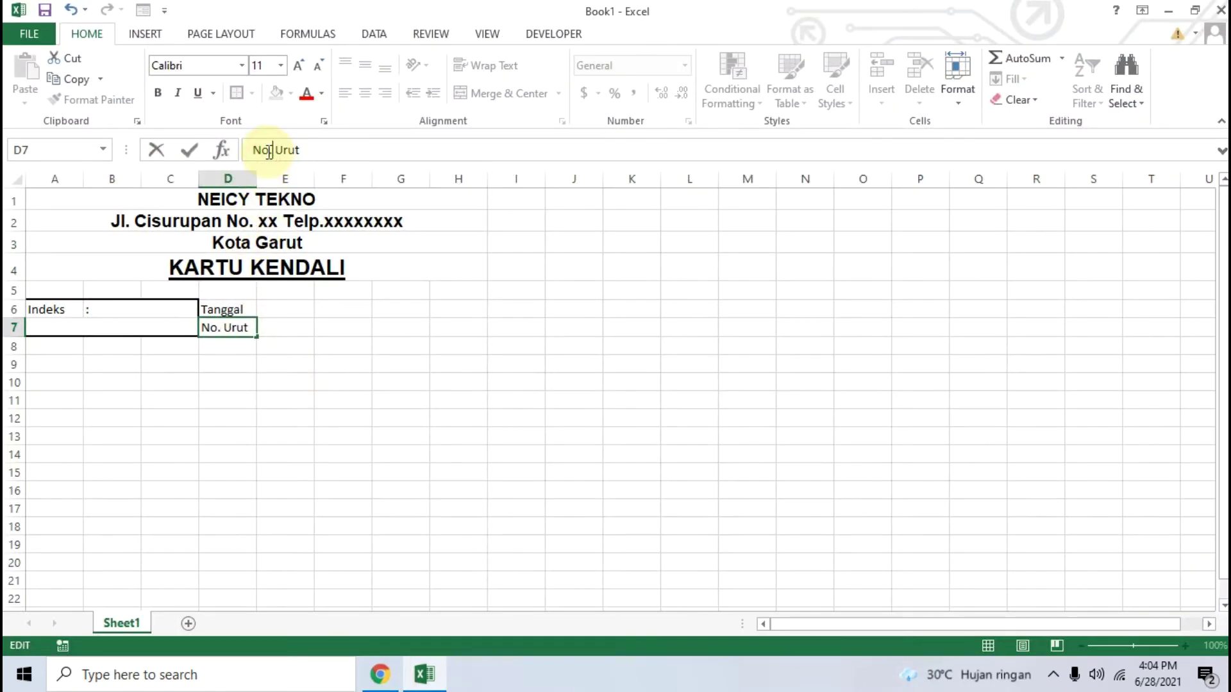
left_click(286, 310)
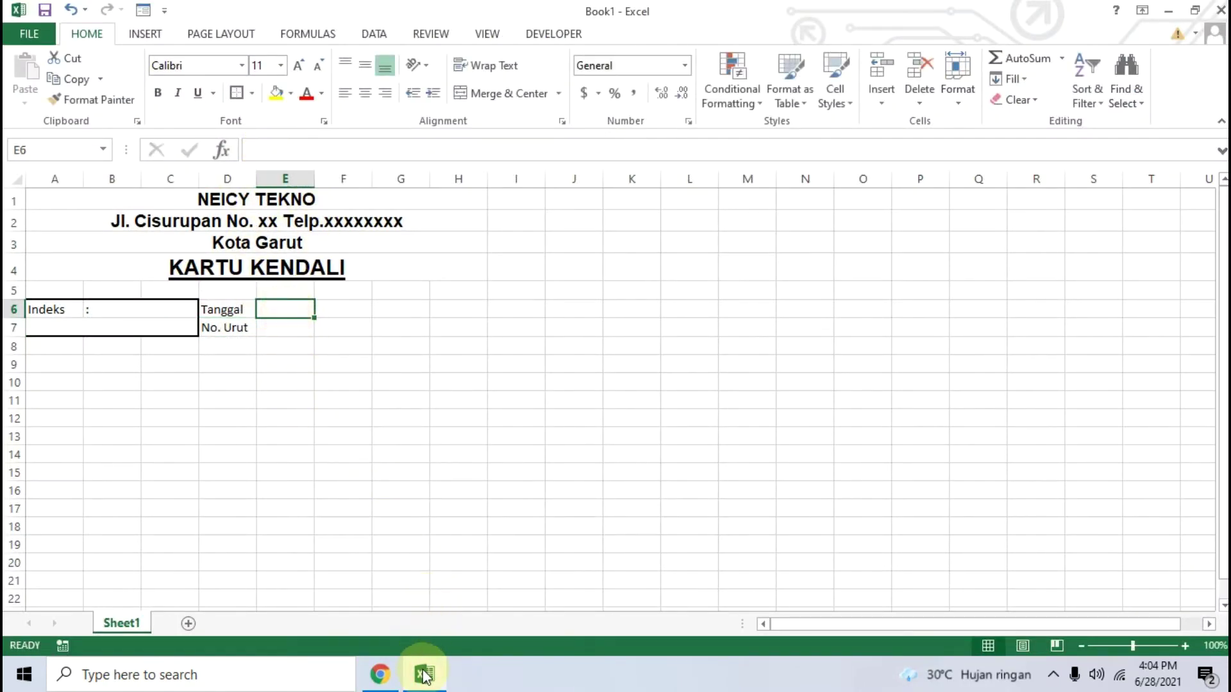
mouse_move(424, 675)
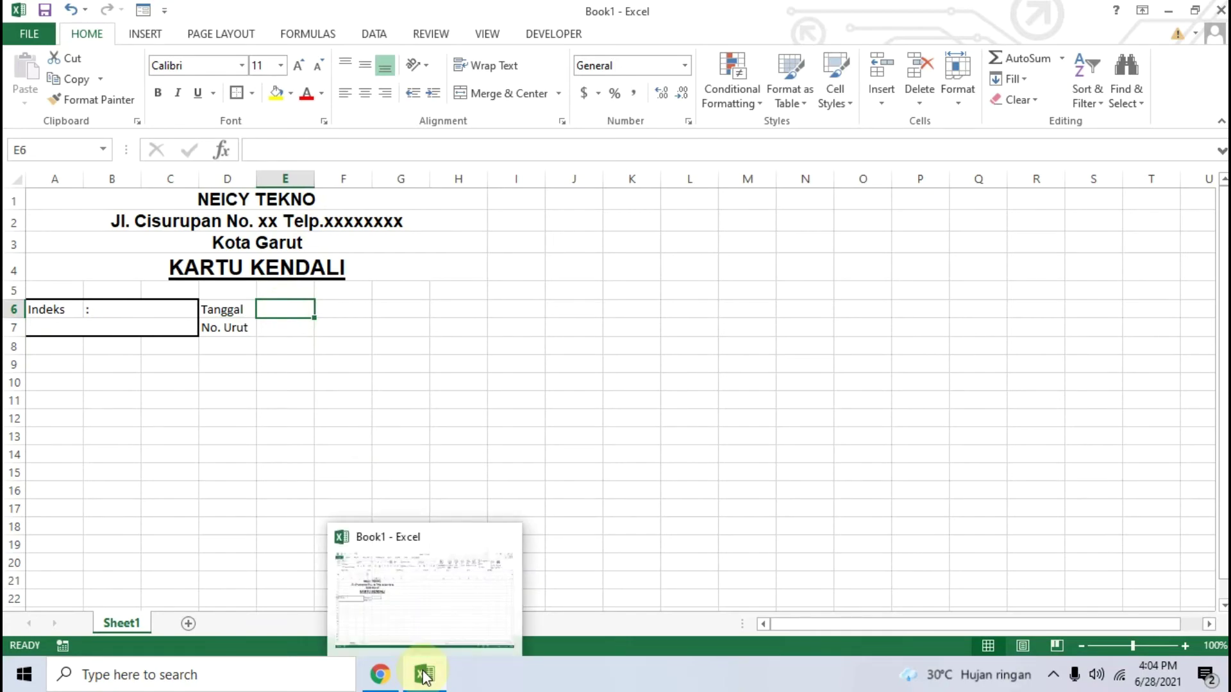
Step: Merge E6:F6 without centring and type a colon into it
left_click(424, 675)
left_click(379, 675)
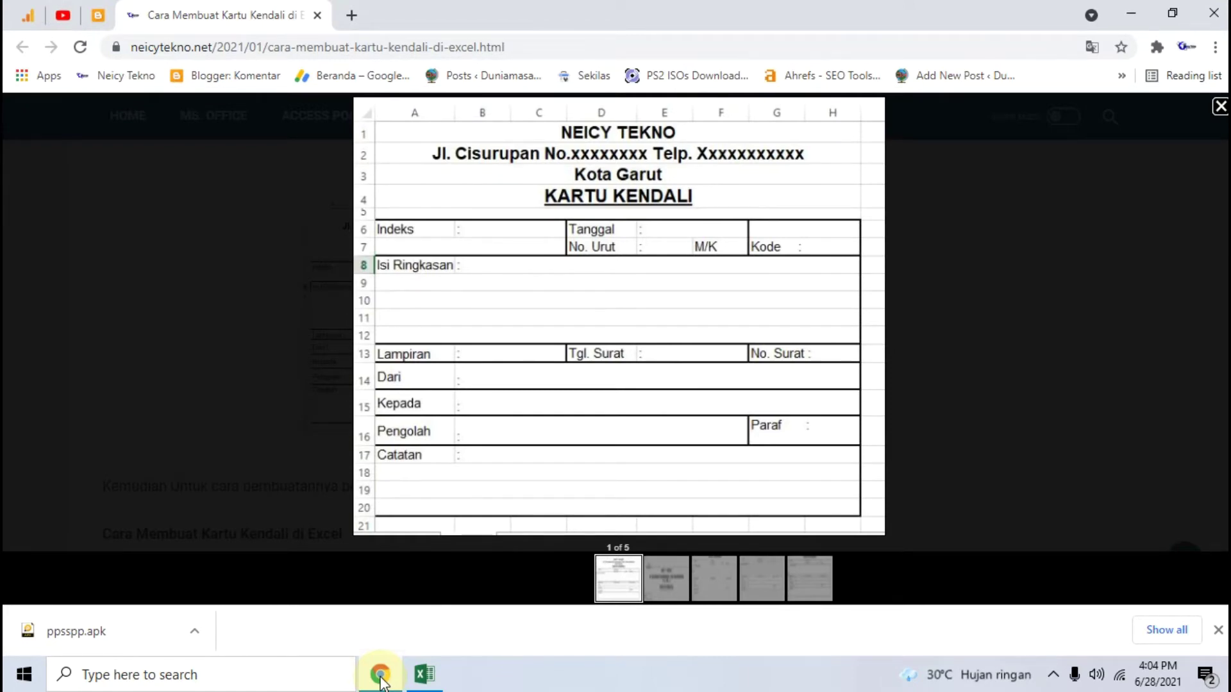
left_click(379, 674)
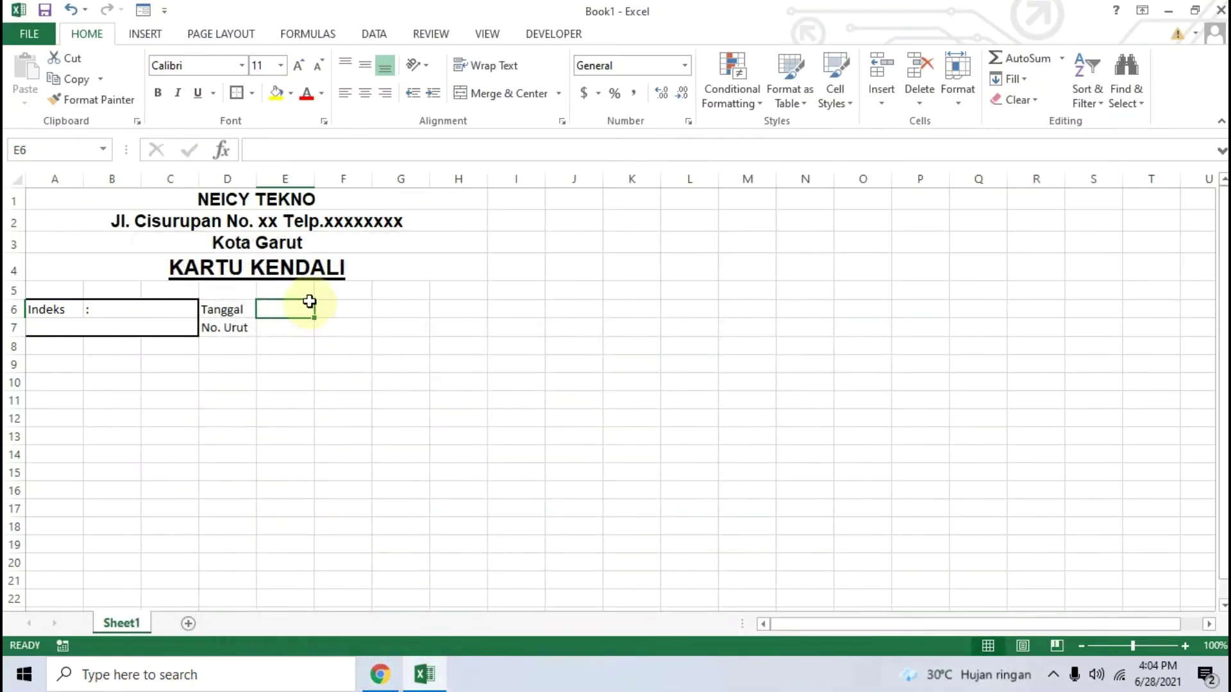
left_click_drag(298, 308, 335, 307)
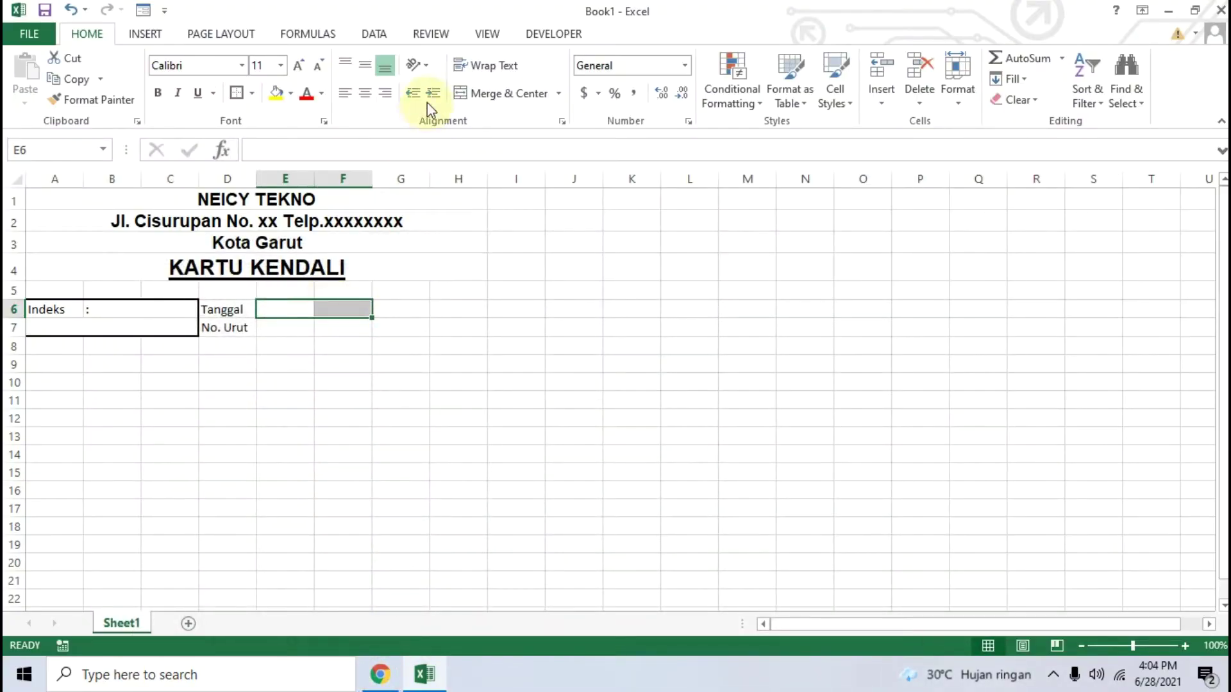
left_click(559, 94)
left_click(522, 161)
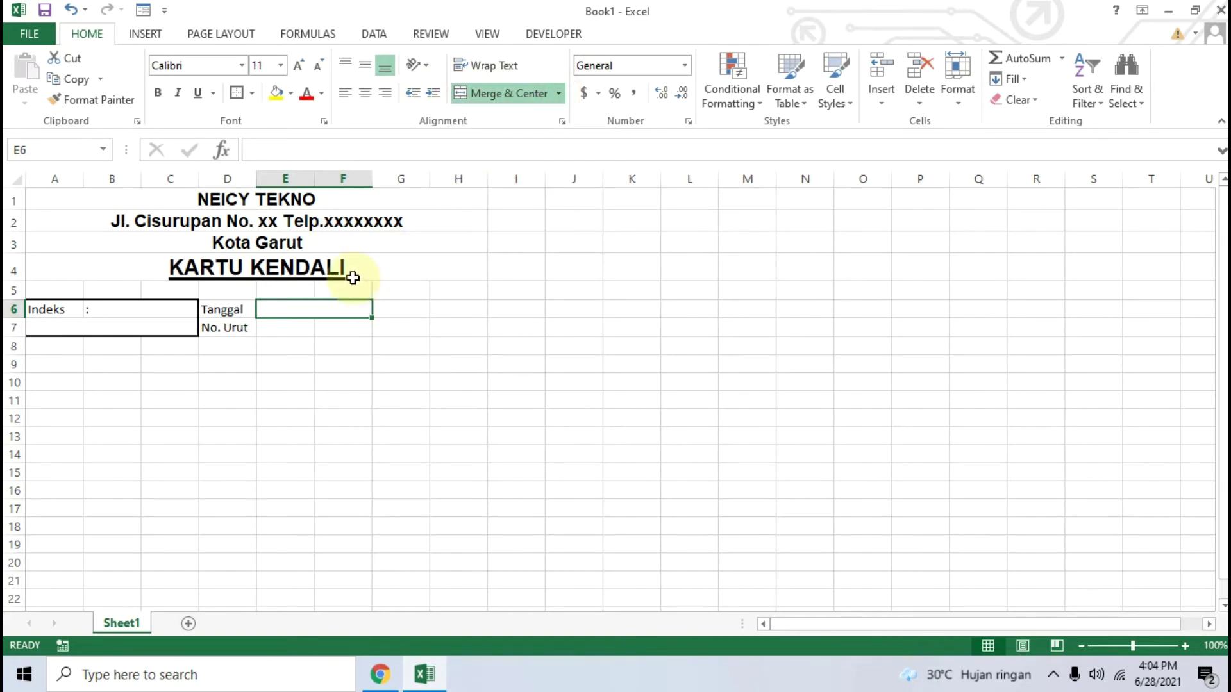
type(":")
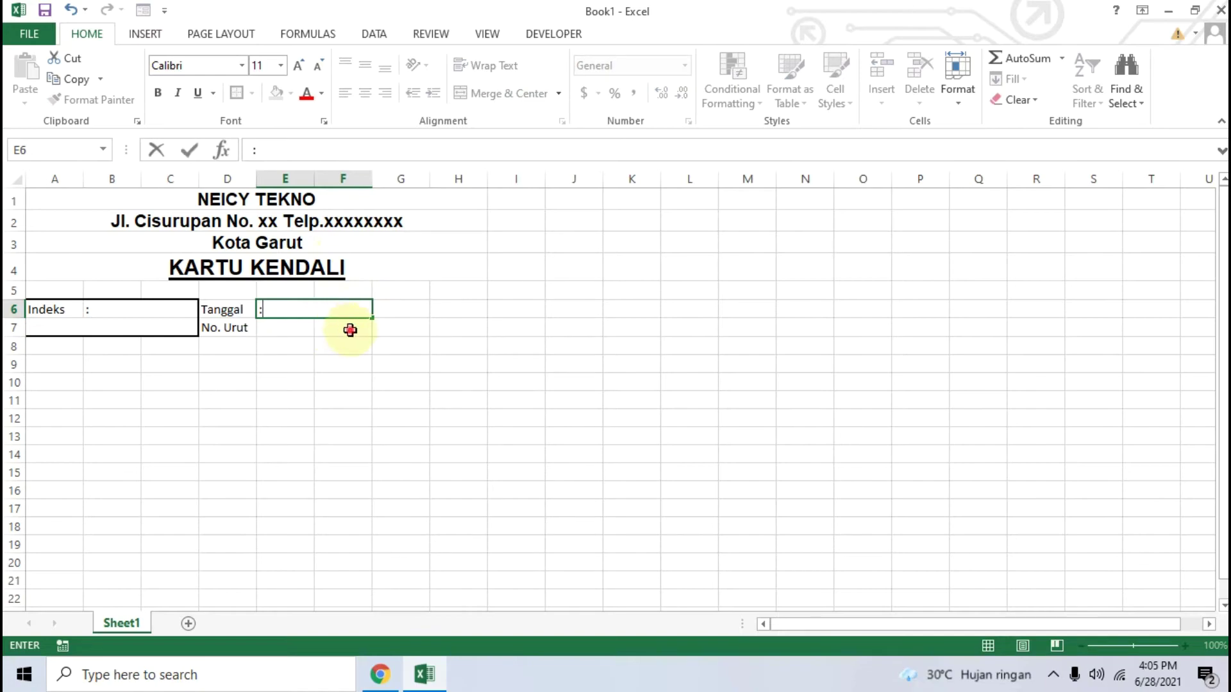
left_click(351, 330)
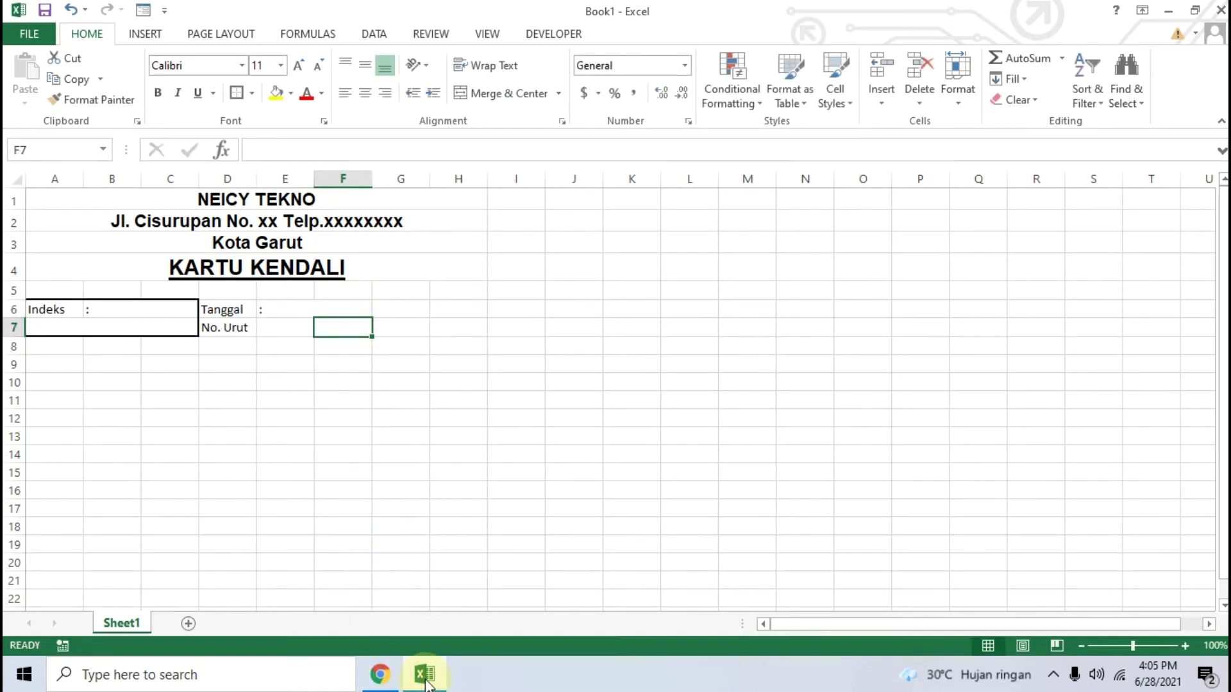
Step: After checking the reference card, enter a colon in E7 and 'M/K' in F7
left_click(422, 675)
left_click(416, 676)
left_click(380, 674)
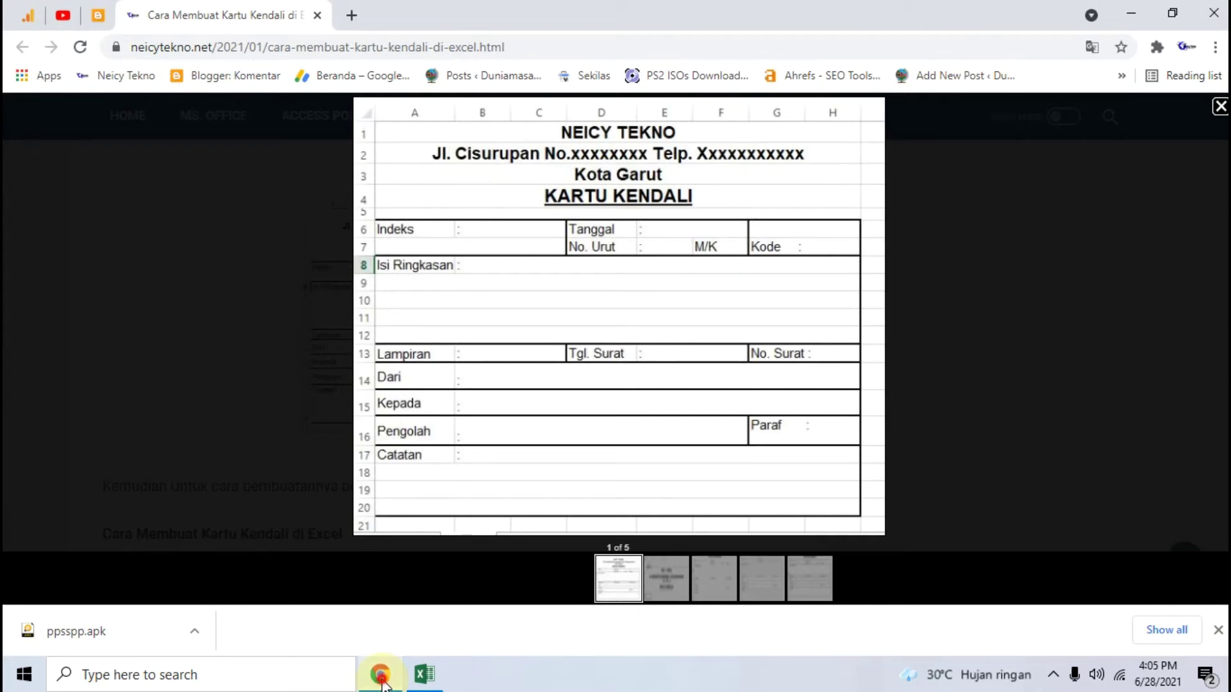
left_click(381, 678)
left_click(239, 328)
left_click(272, 329)
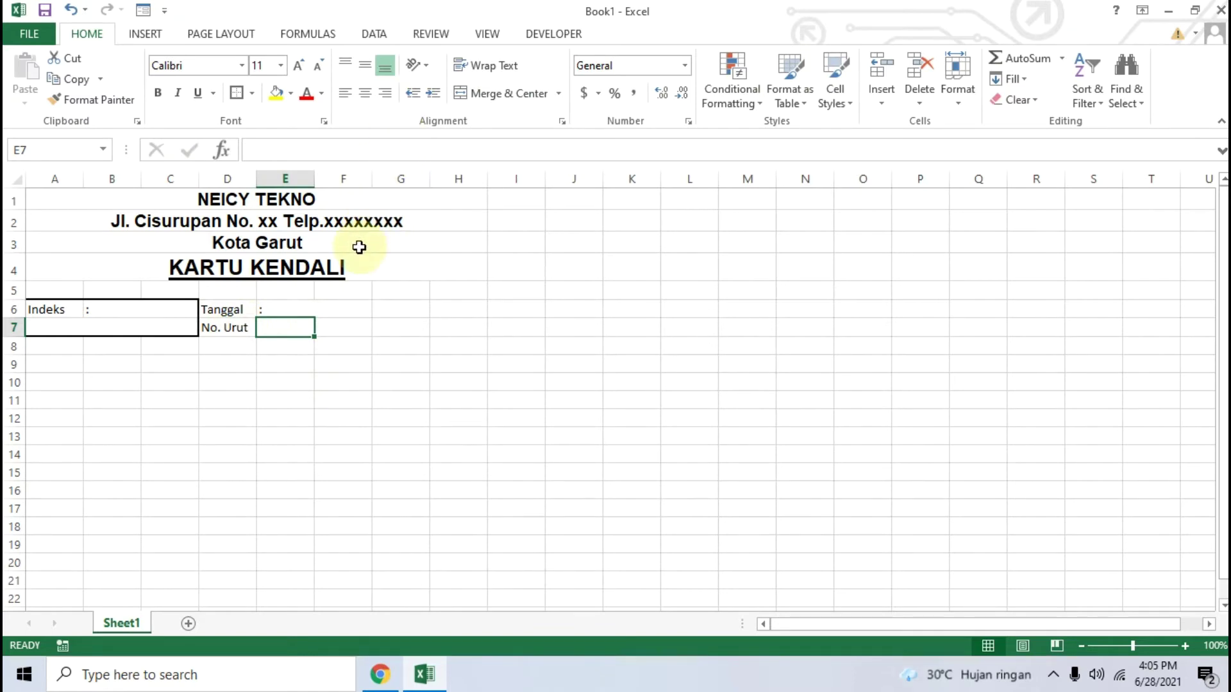
type(":")
key("Tab")
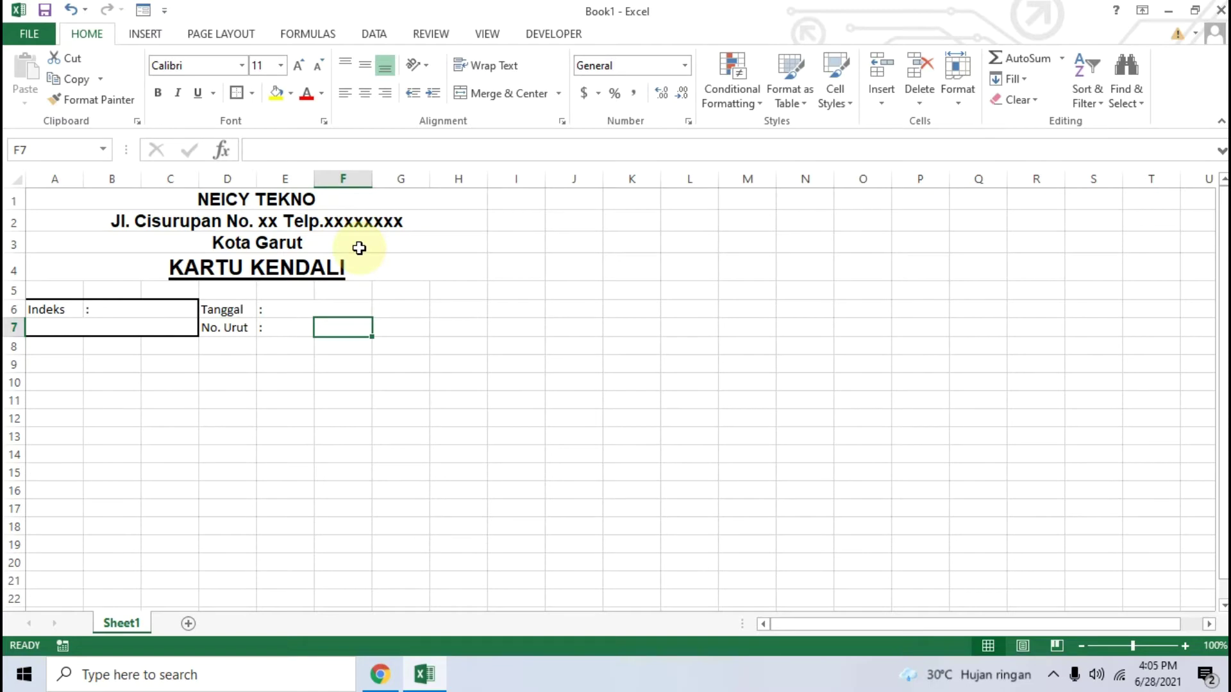
type("M/K")
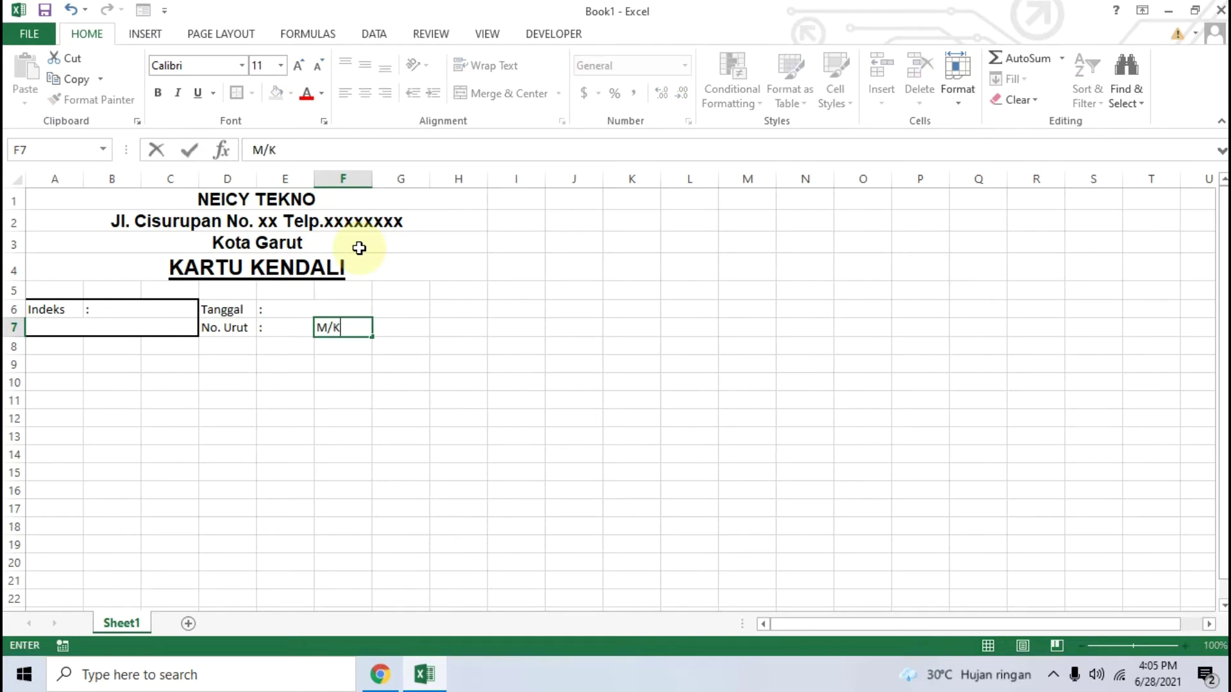
left_click(384, 305)
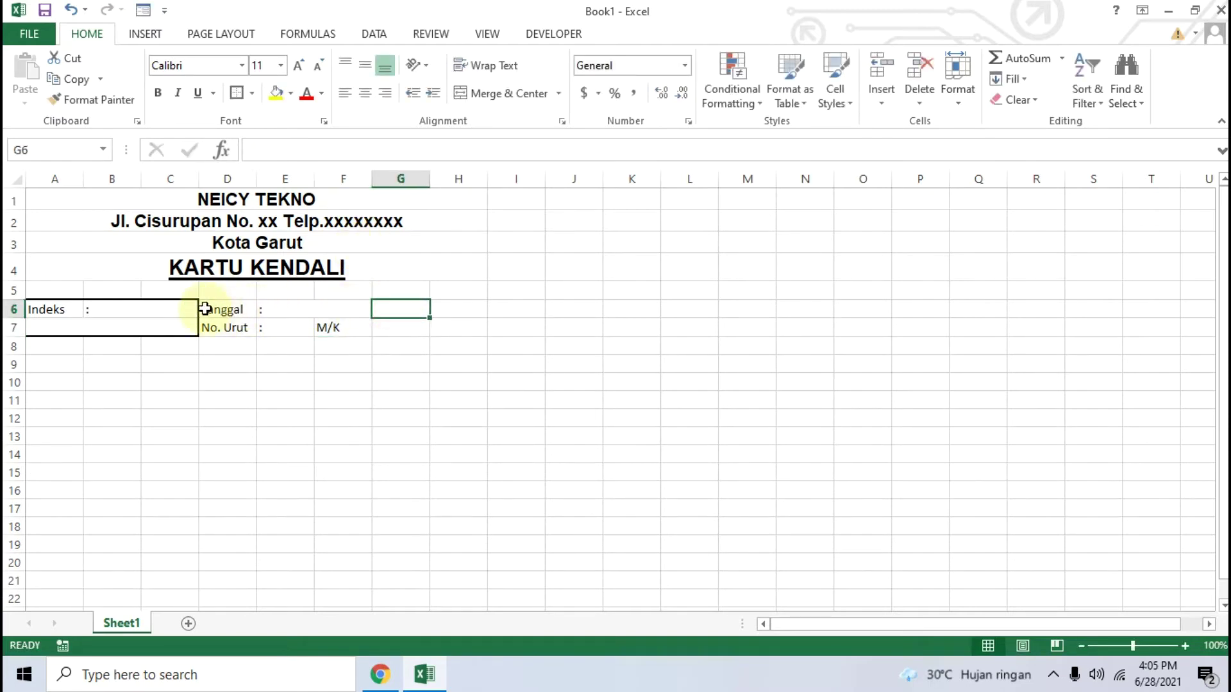
Step: Put a thick box border around the Tanggal block D6:F7
left_click_drag(212, 307, 318, 326)
left_click(235, 93)
left_click(477, 341)
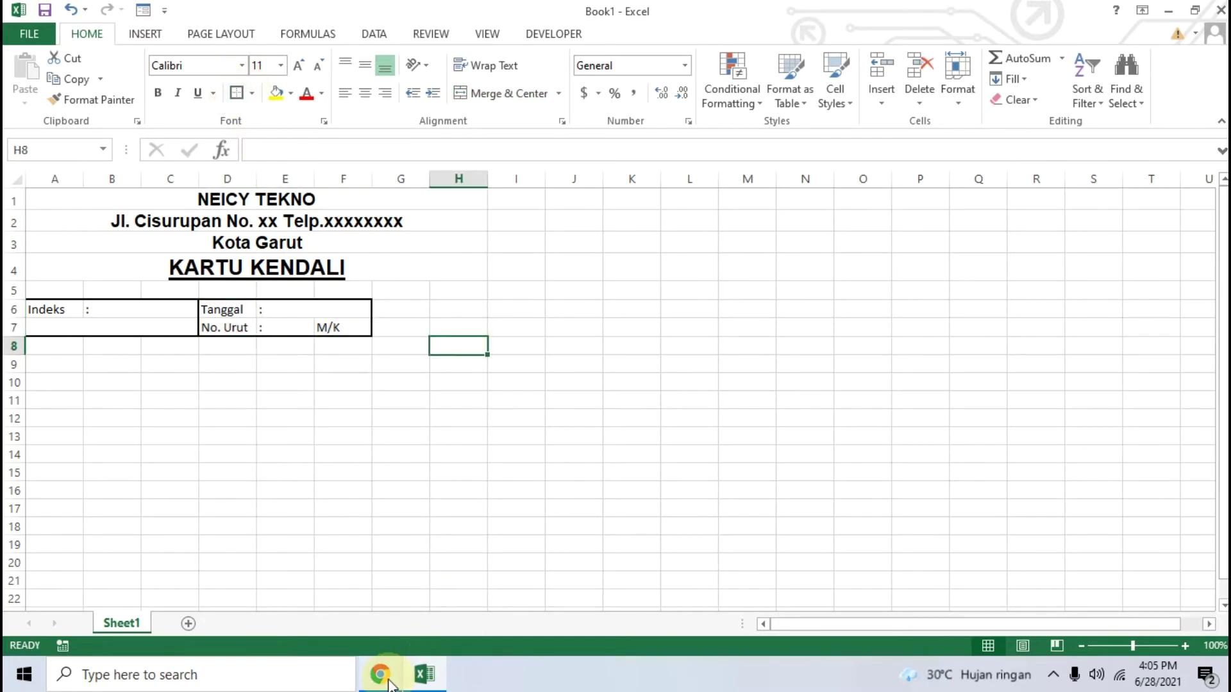
left_click(381, 674)
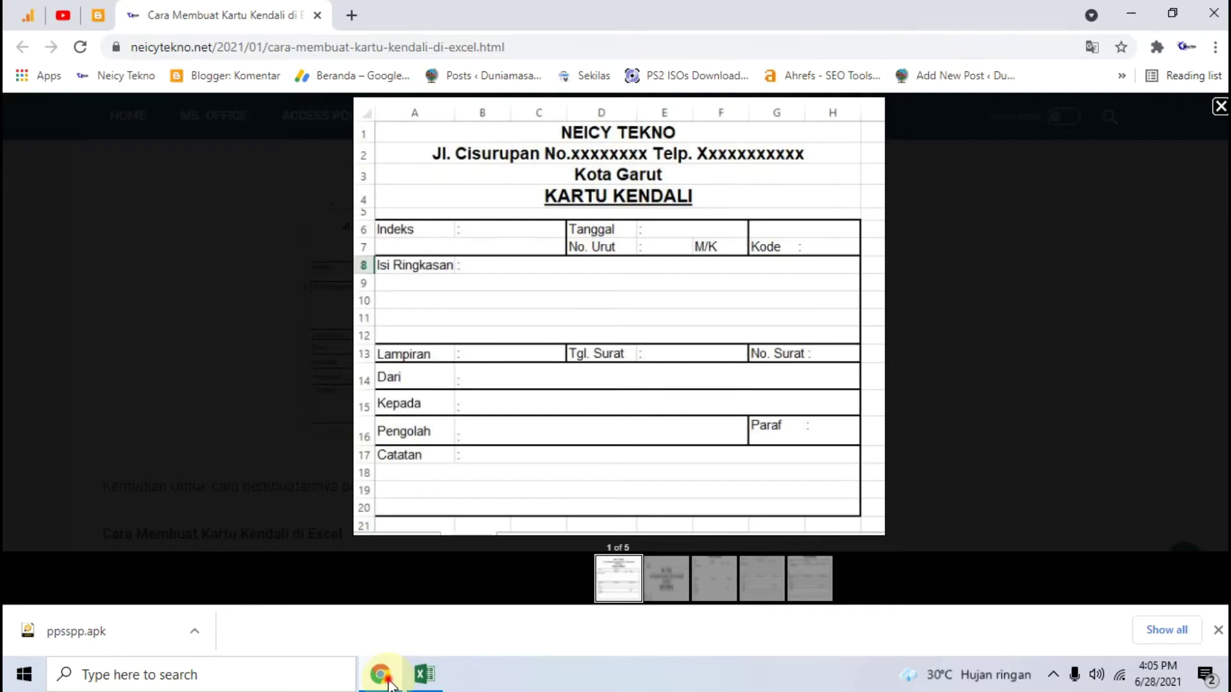
left_click(382, 674)
Step: Type the 'Kode' label in G7, comparing it with the reference card
left_click(401, 327)
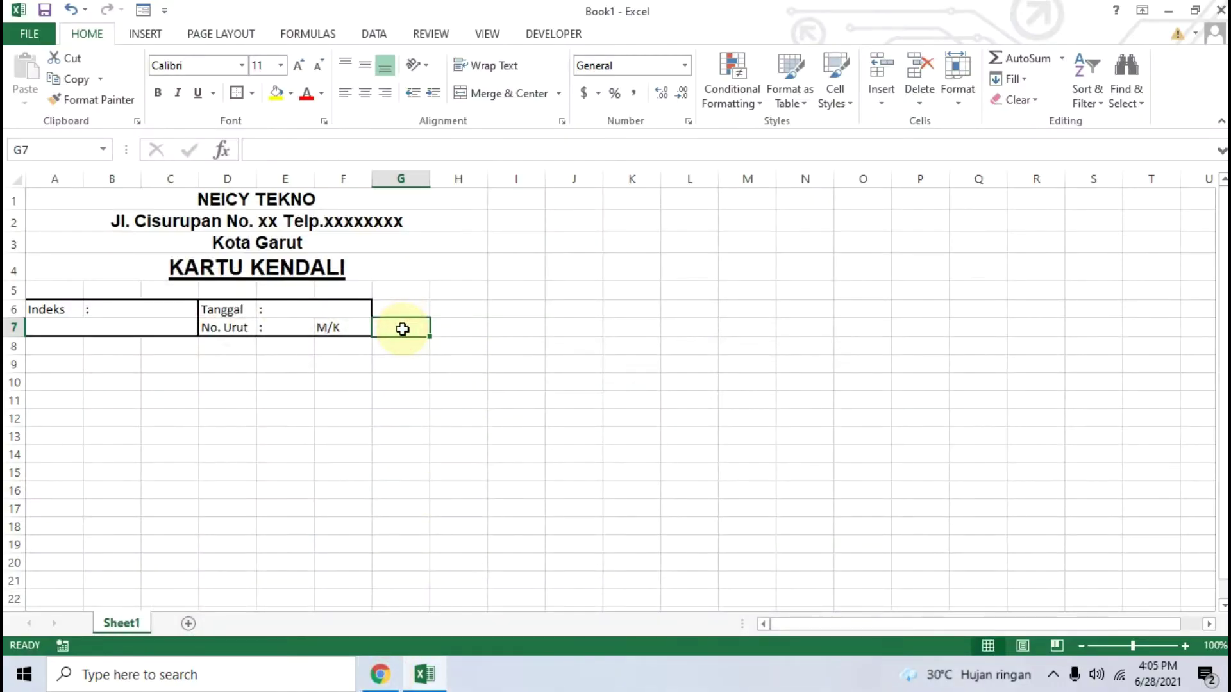
type("Kode")
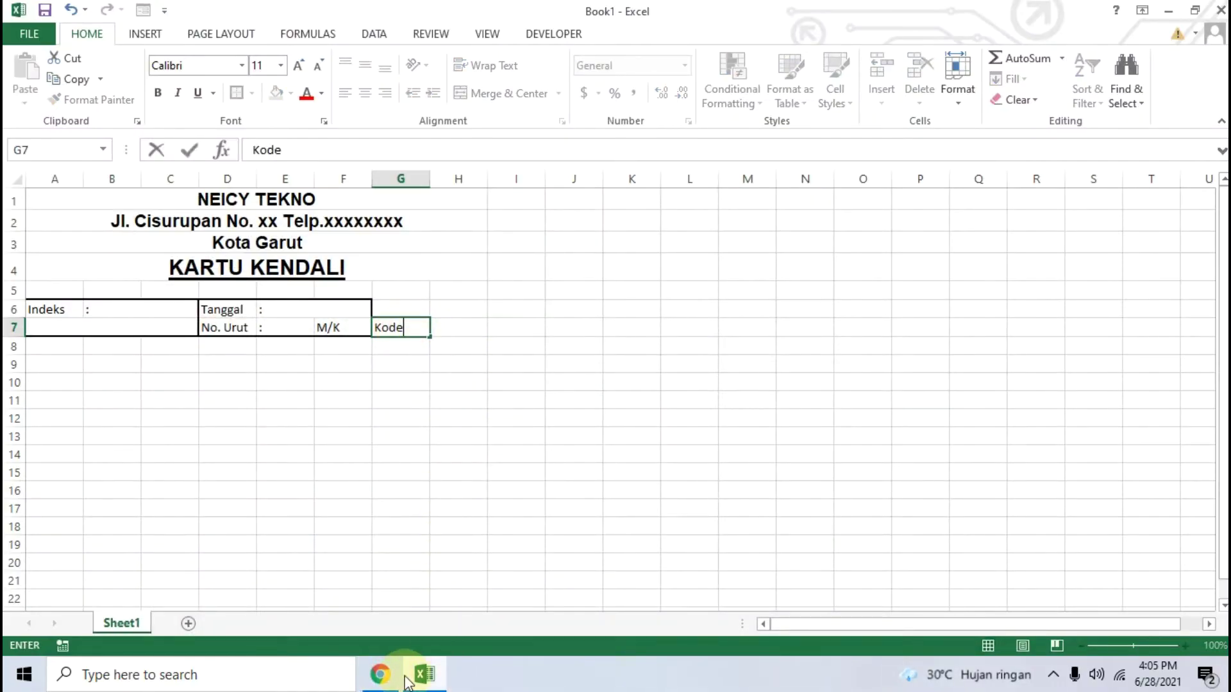
left_click(380, 675)
left_click(397, 684)
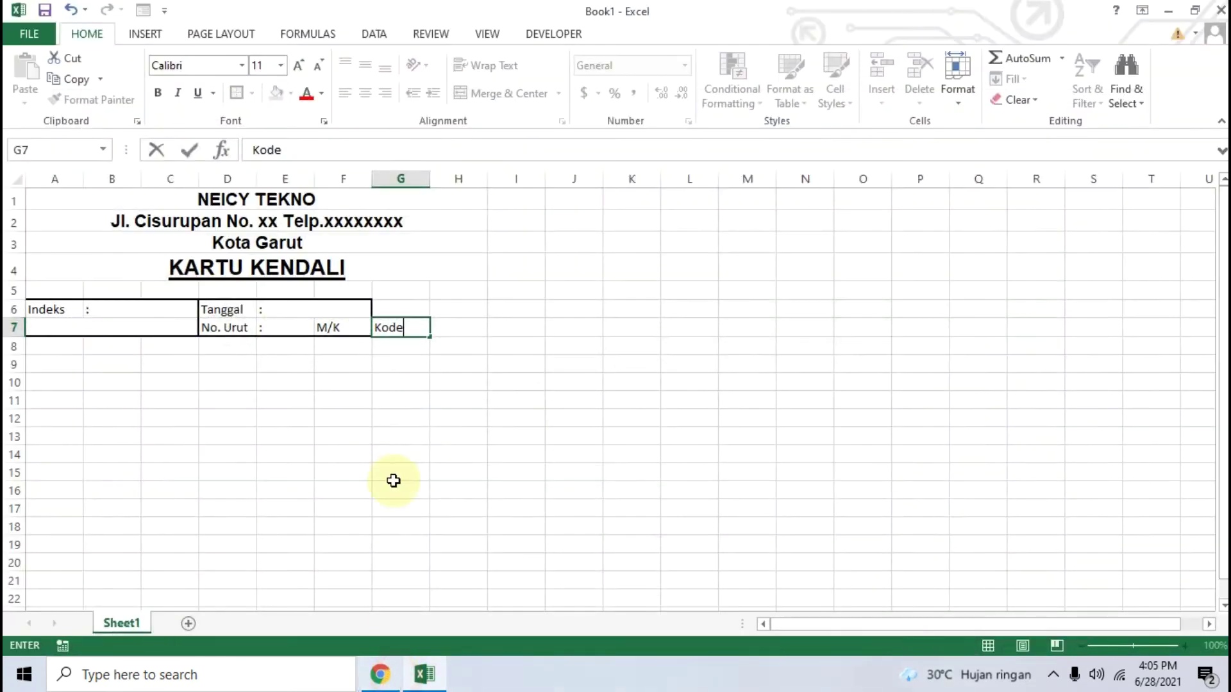
Step: Merge G6 and H6 into one cell and enter a colon in H7
left_click_drag(398, 307, 453, 307)
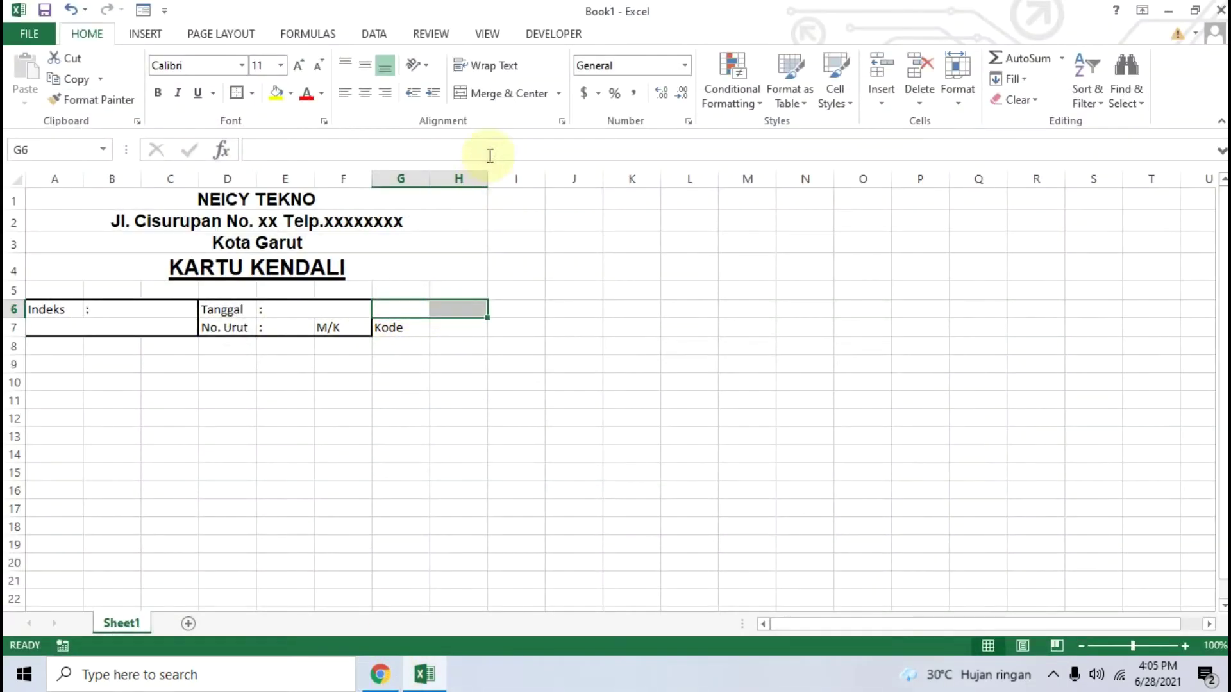
left_click(498, 93)
left_click(455, 334)
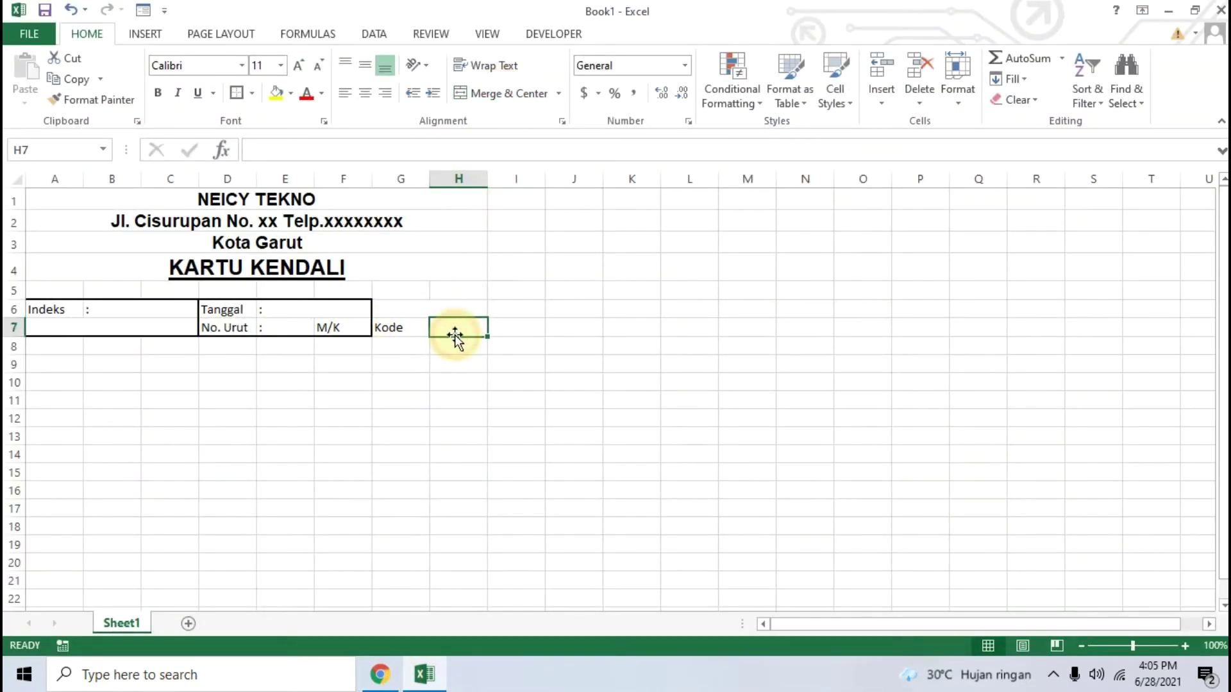
type(":")
left_click(456, 382)
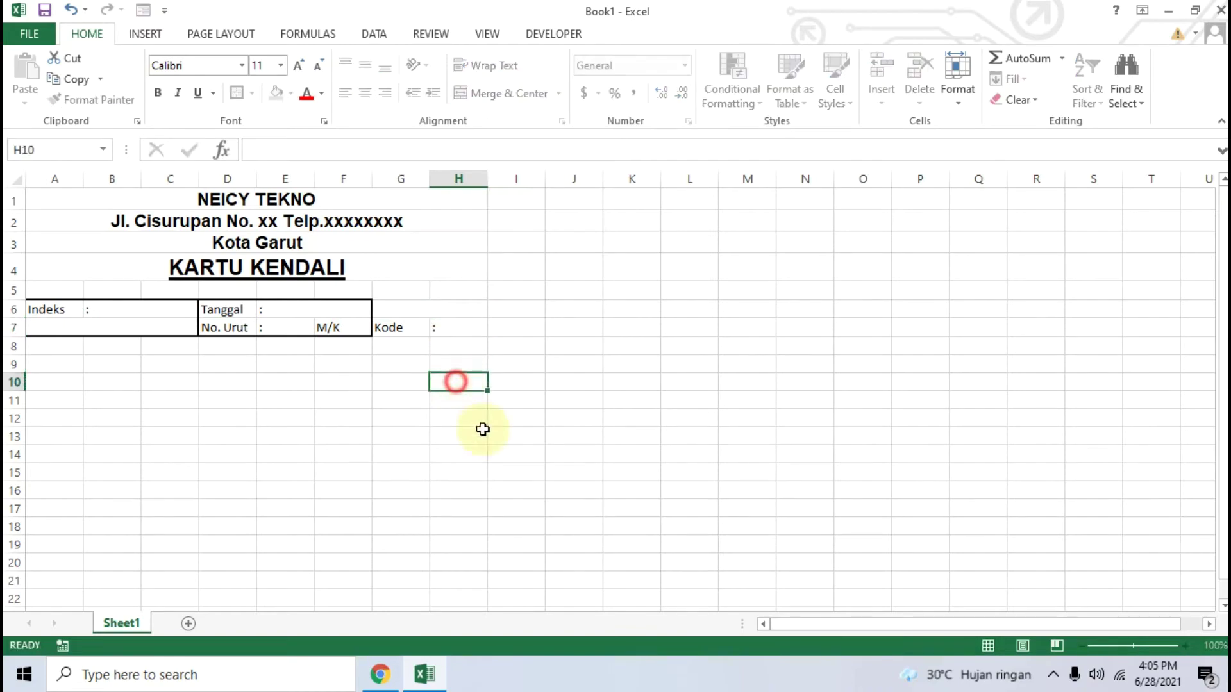
Step: Enclose the Kode field G6:H7 in a thick box border and compare with the reference card
left_click(397, 676)
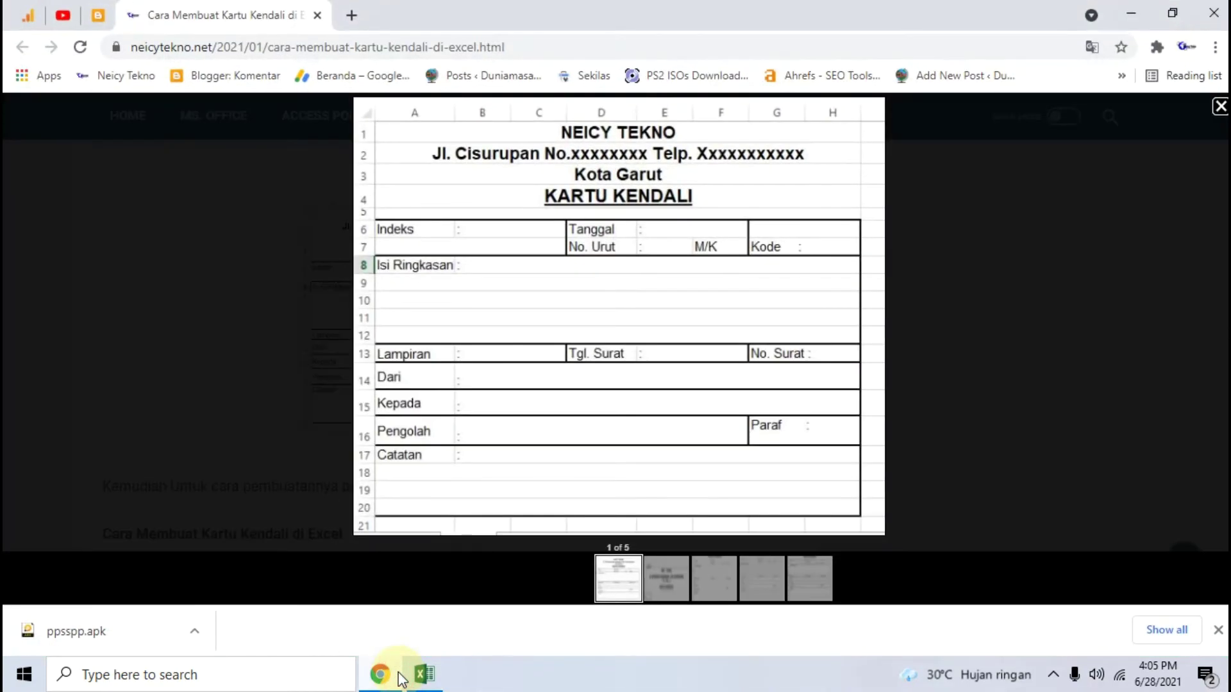
left_click(400, 678)
left_click(405, 673)
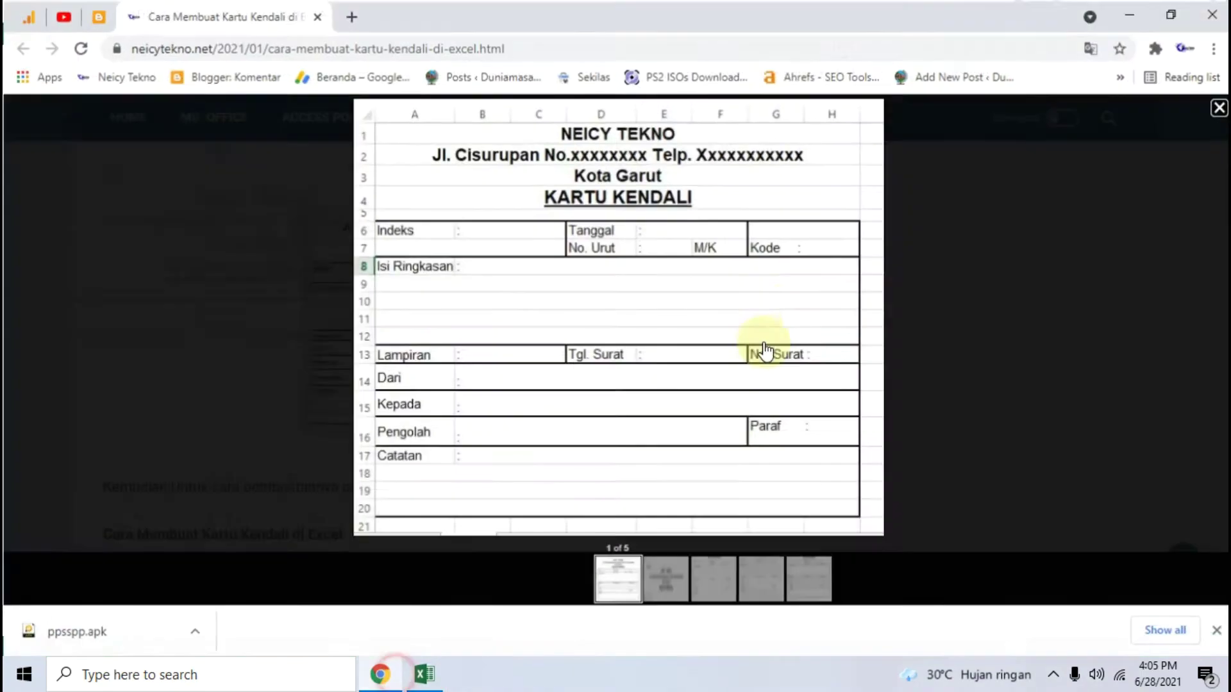
left_click(394, 675)
left_click_drag(408, 313, 475, 328)
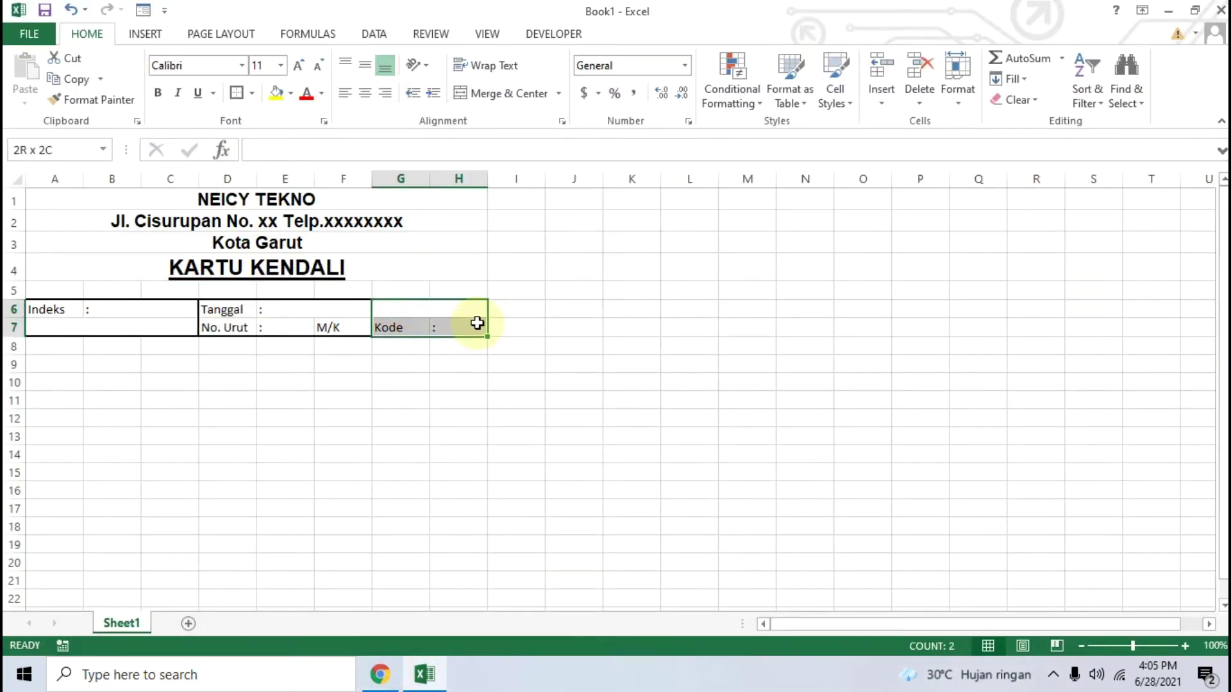
left_click(236, 94)
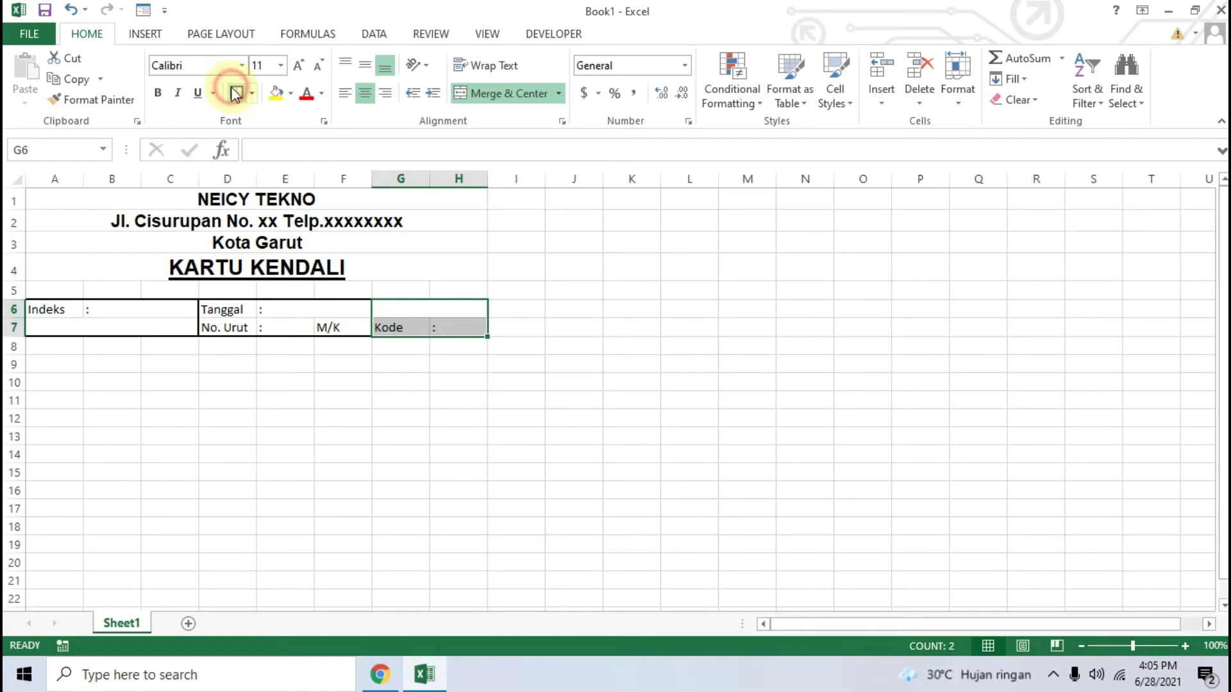
left_click(334, 451)
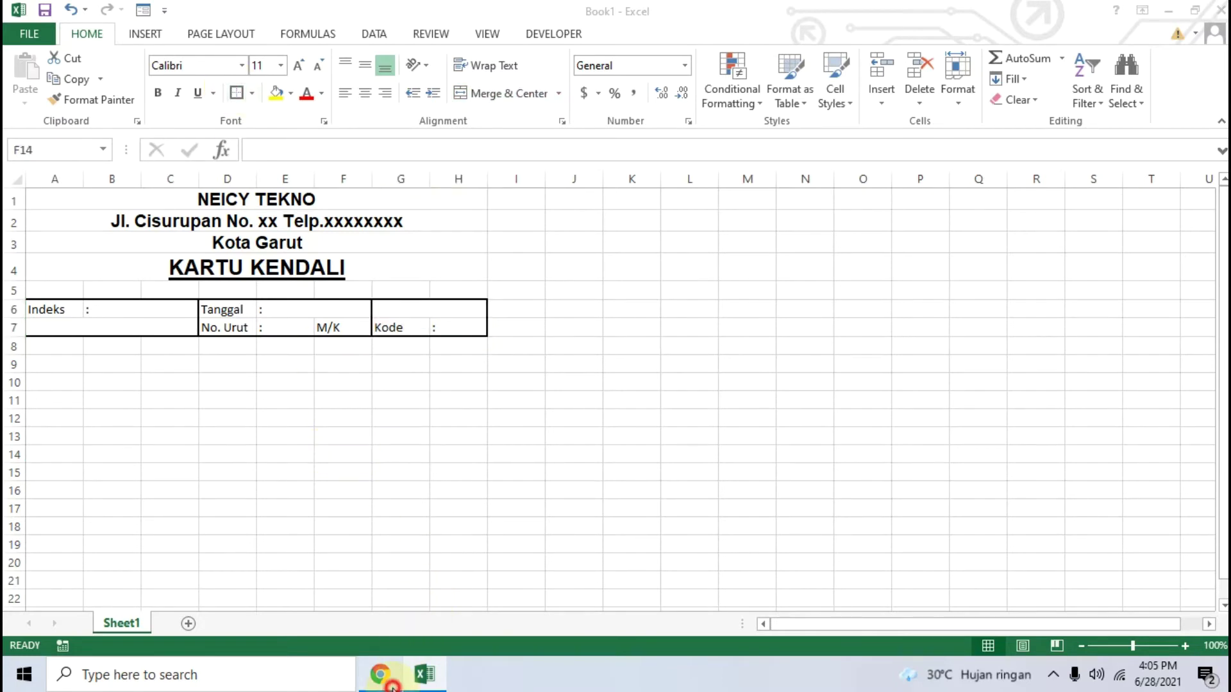
left_click(380, 674)
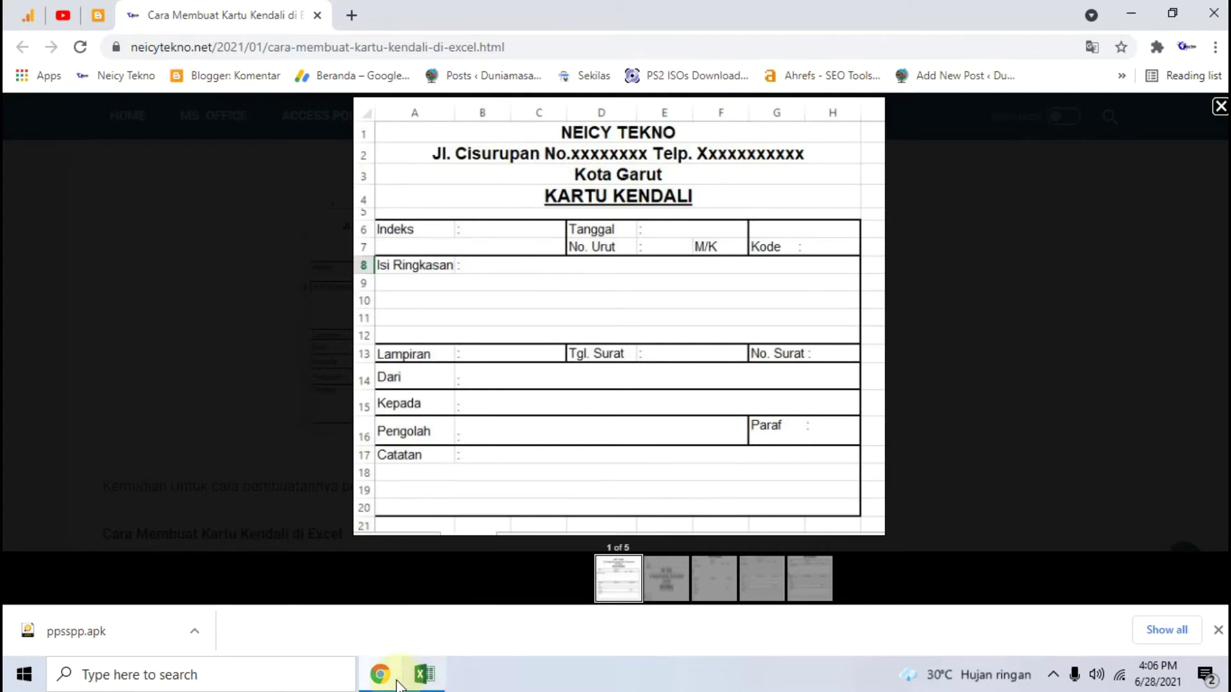
left_click(424, 673)
Step: Enter the label 'Isi Ringkasan' in cell A8
left_click(60, 347)
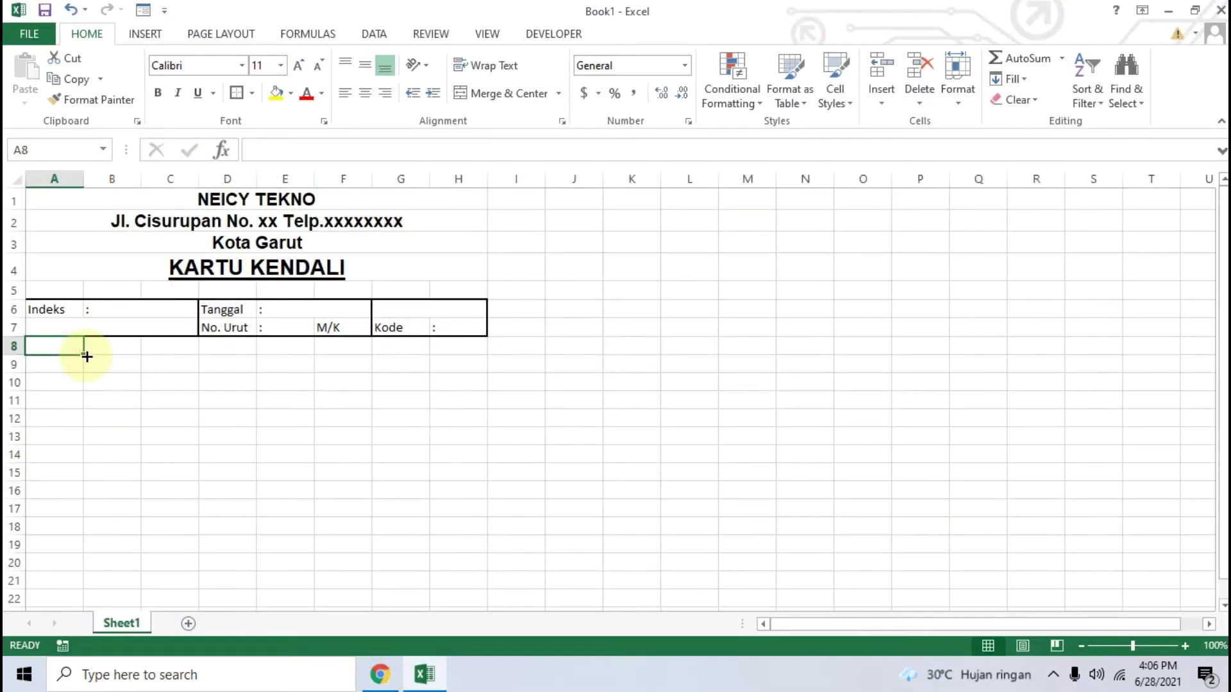
type("Isi Ringkasan")
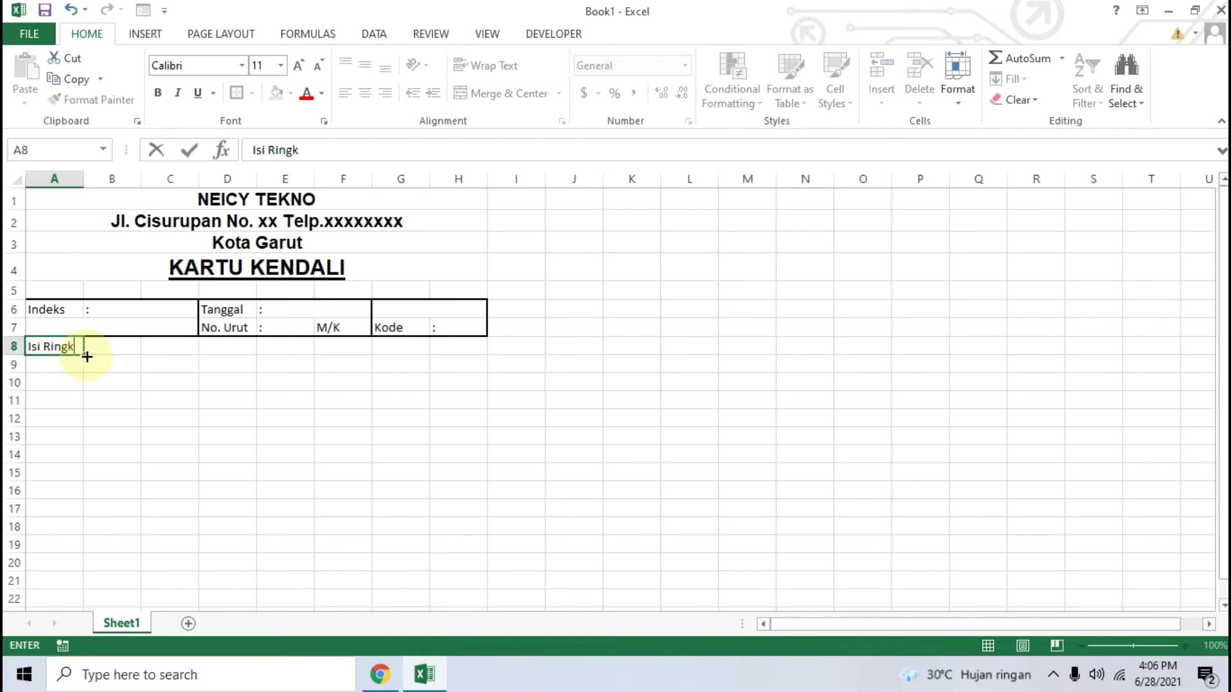
left_click(381, 674)
left_click(380, 674)
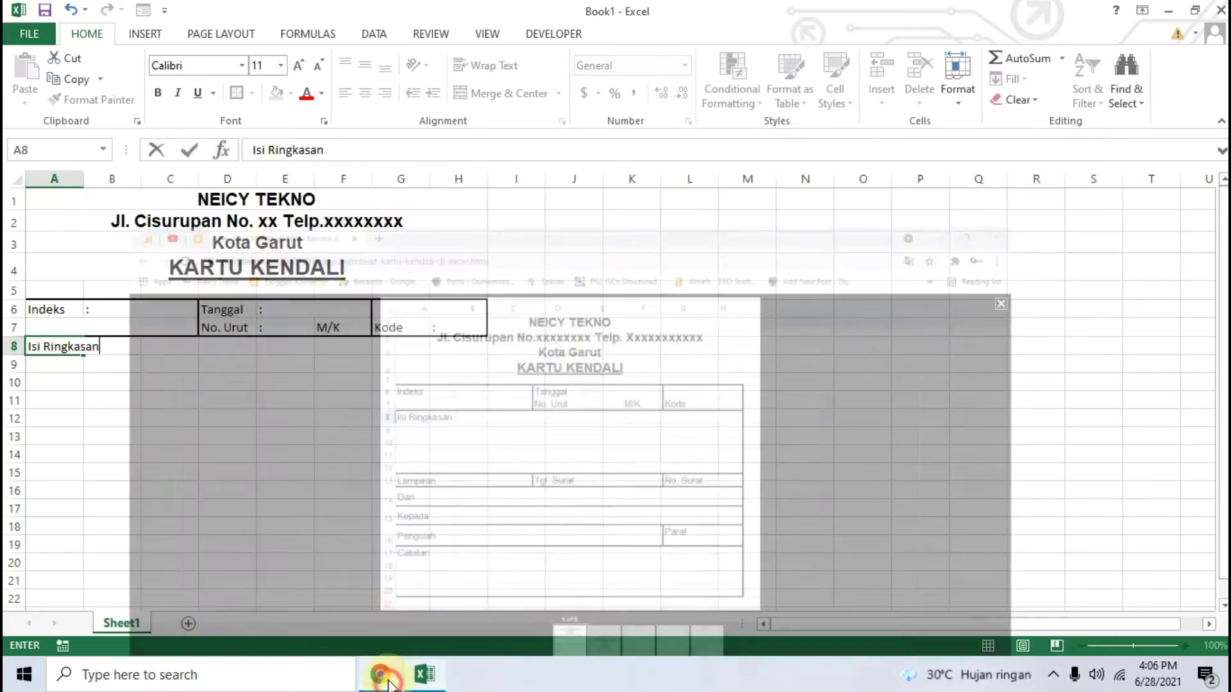
left_click(109, 346)
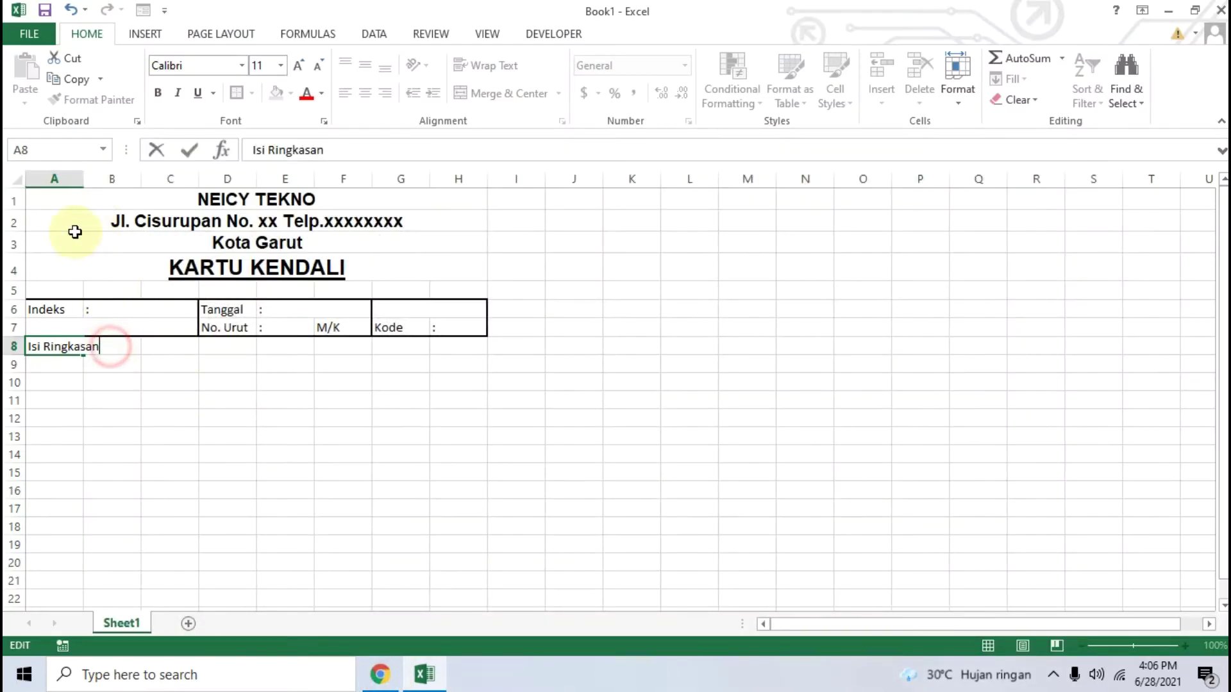
Step: Widen column A so 'Isi Ringkasan' fits, and compare with the reference card
left_click(91, 401)
left_click_drag(83, 178, 98, 177)
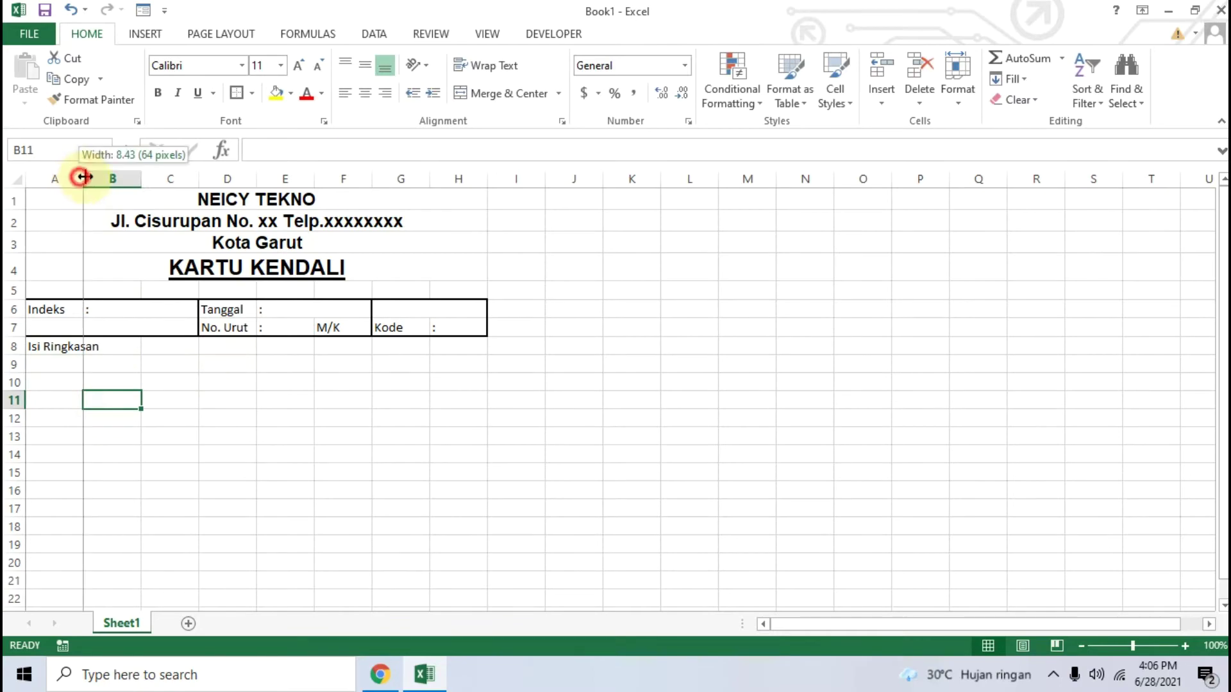
left_click(128, 346)
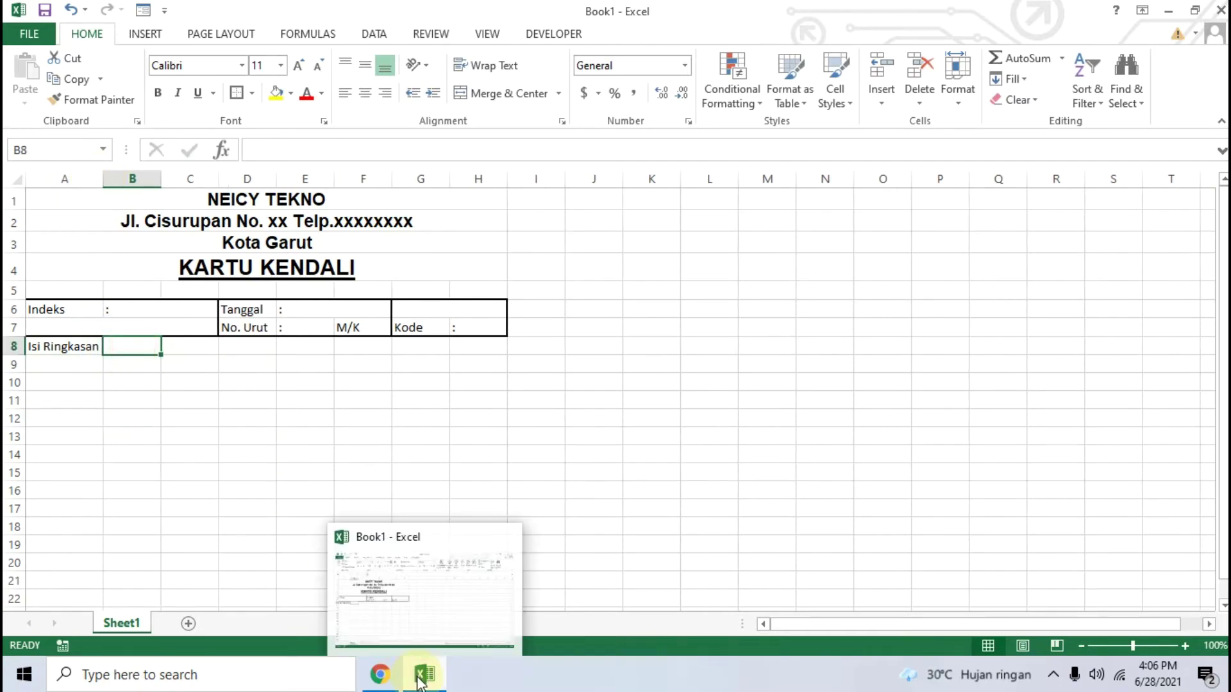
left_click(420, 676)
left_click(423, 674)
left_click(382, 674)
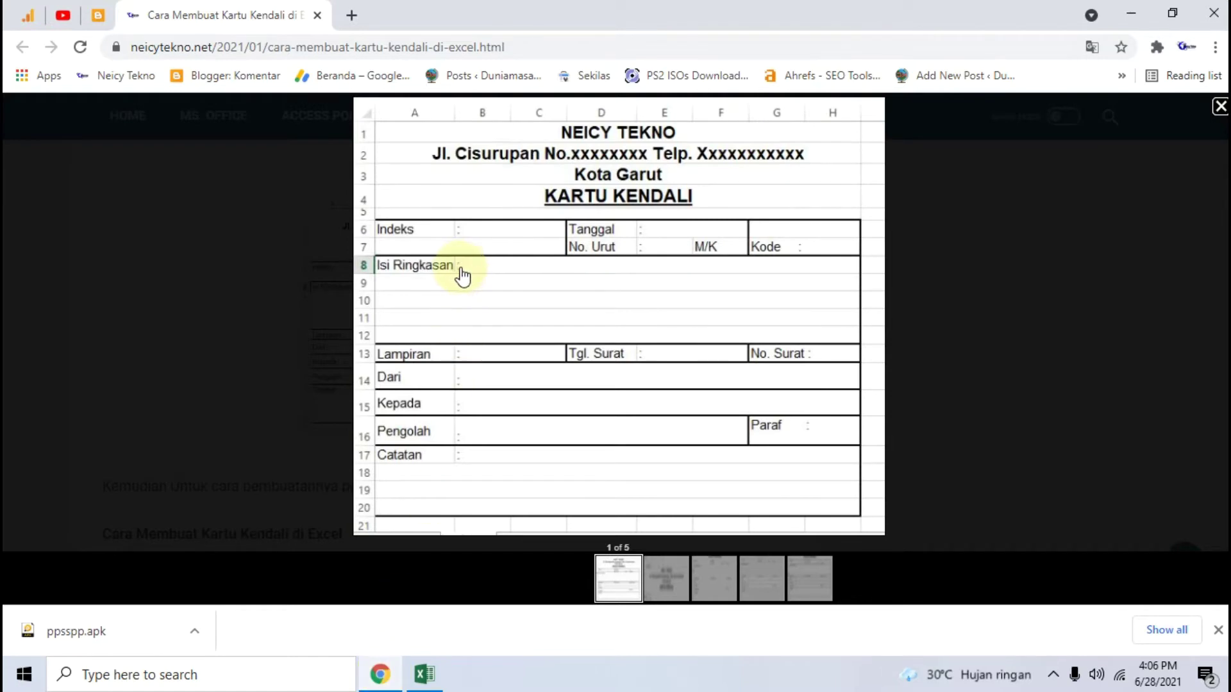
left_click(420, 675)
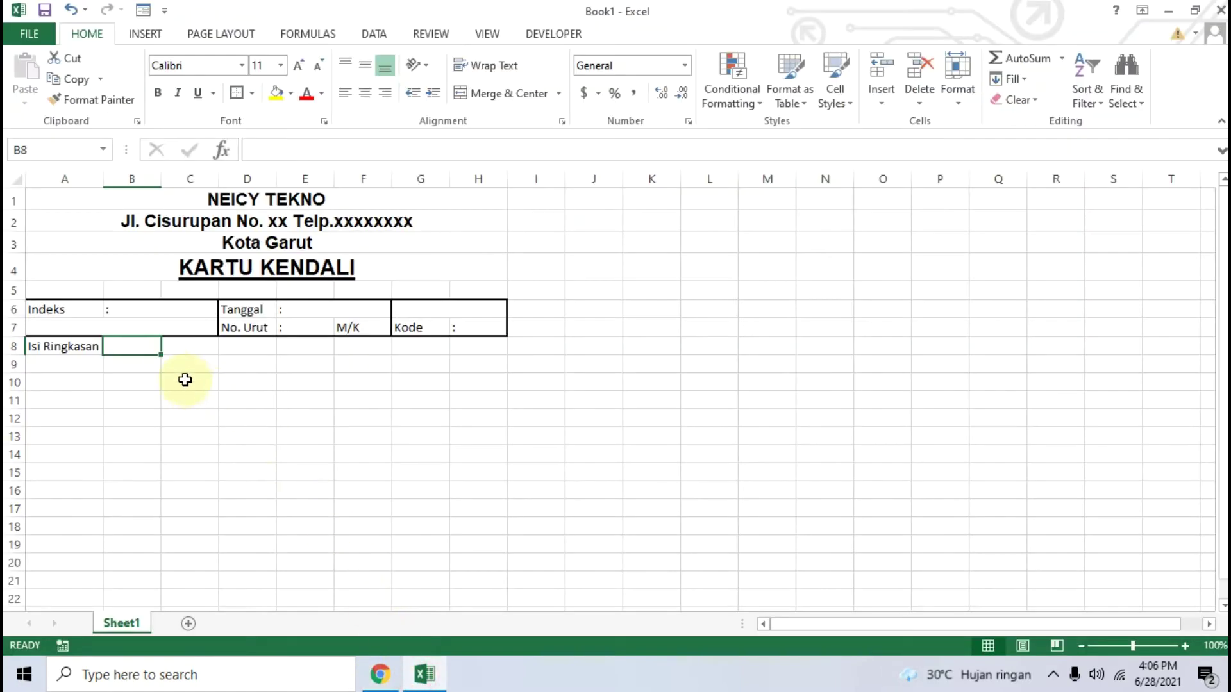
Step: Type ':' in B8 and merge B8:H8 into a single cell beside the label
type(":")
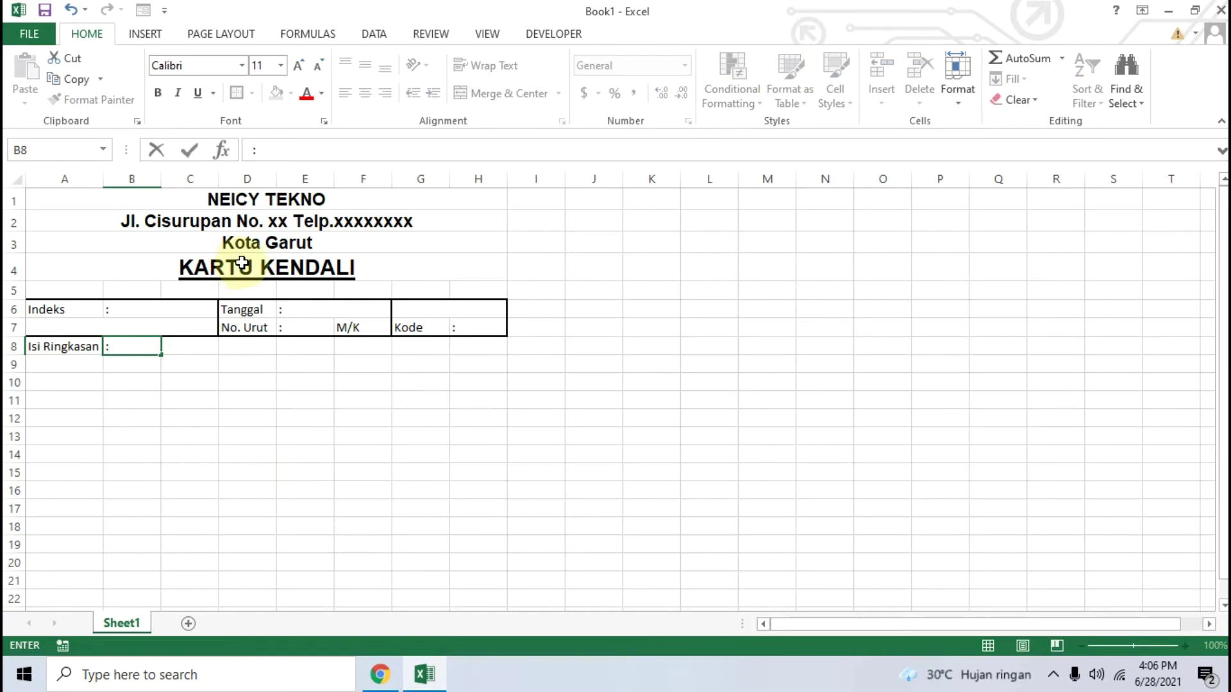
left_click(193, 379)
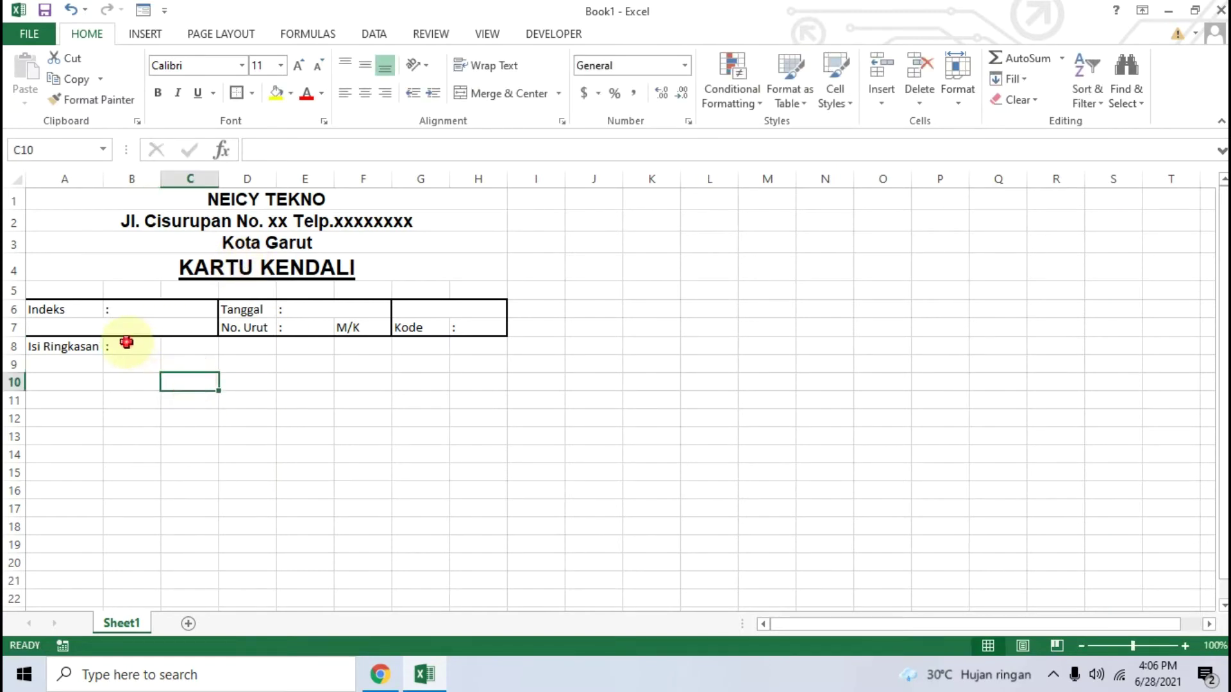
left_click_drag(126, 346, 472, 344)
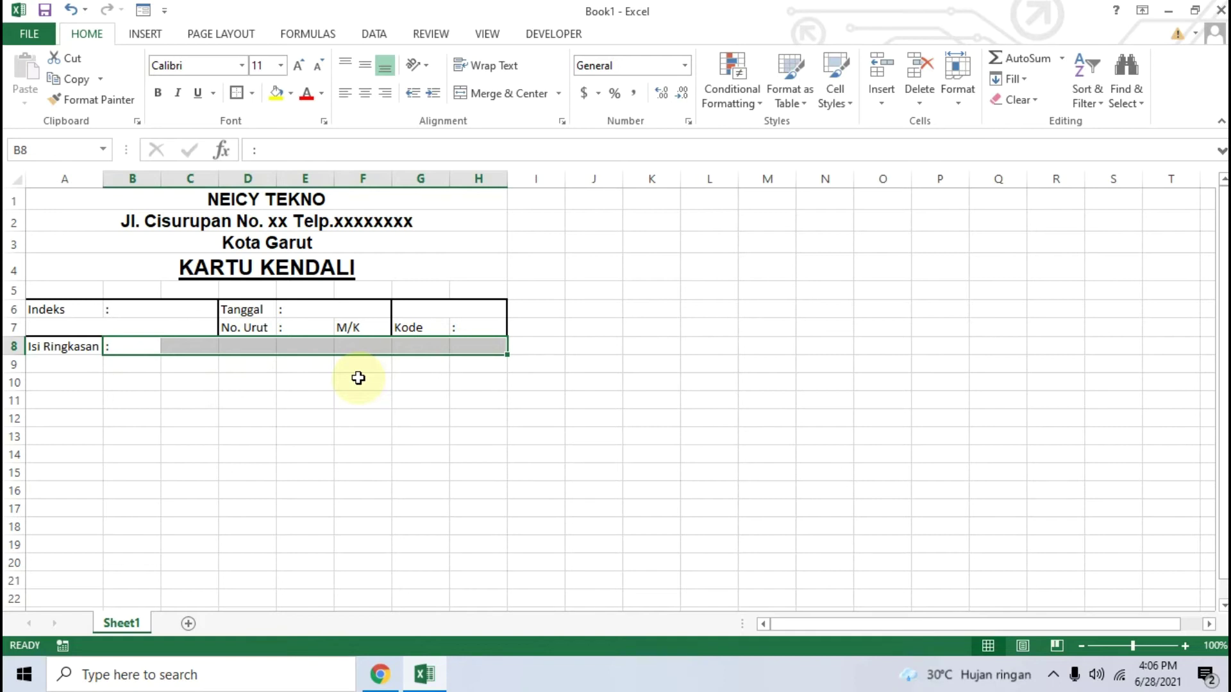
left_click(558, 93)
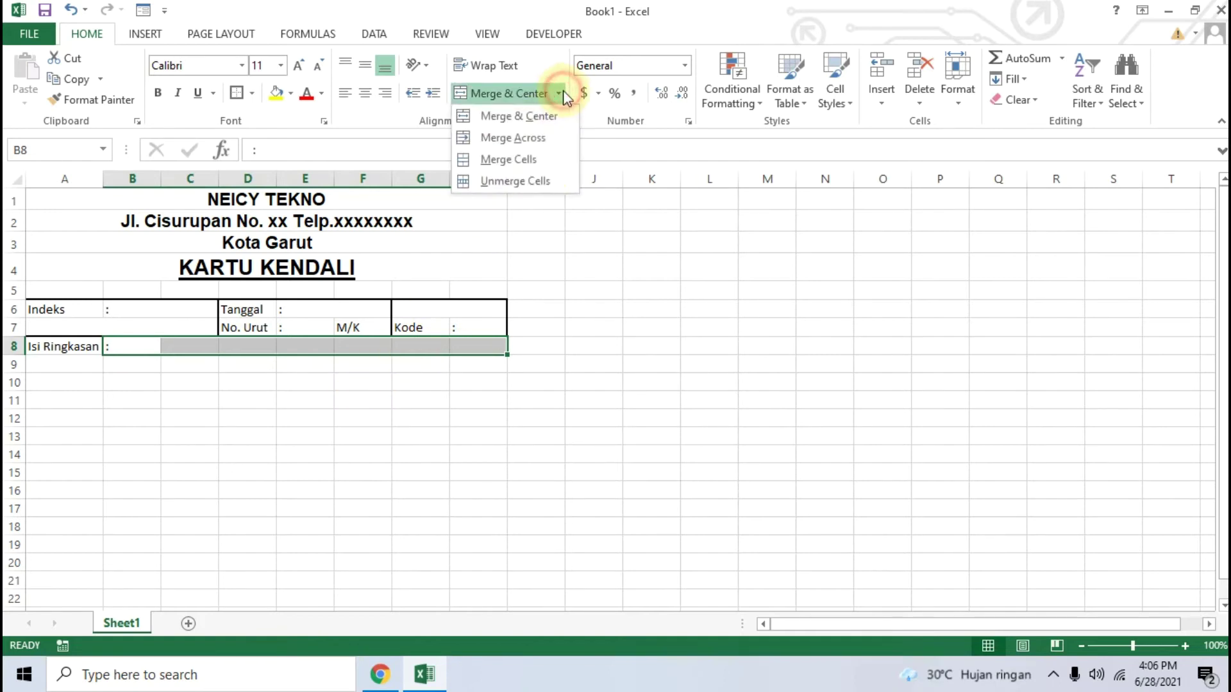
left_click(513, 162)
left_click(336, 401)
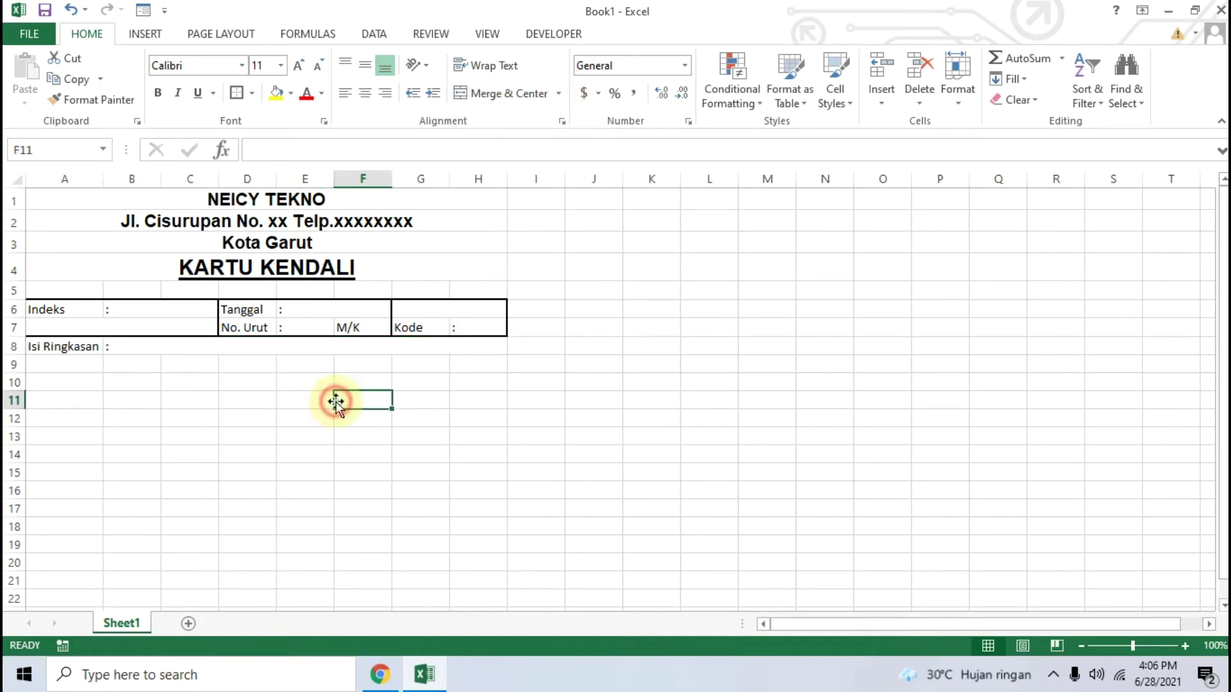
left_click(424, 674)
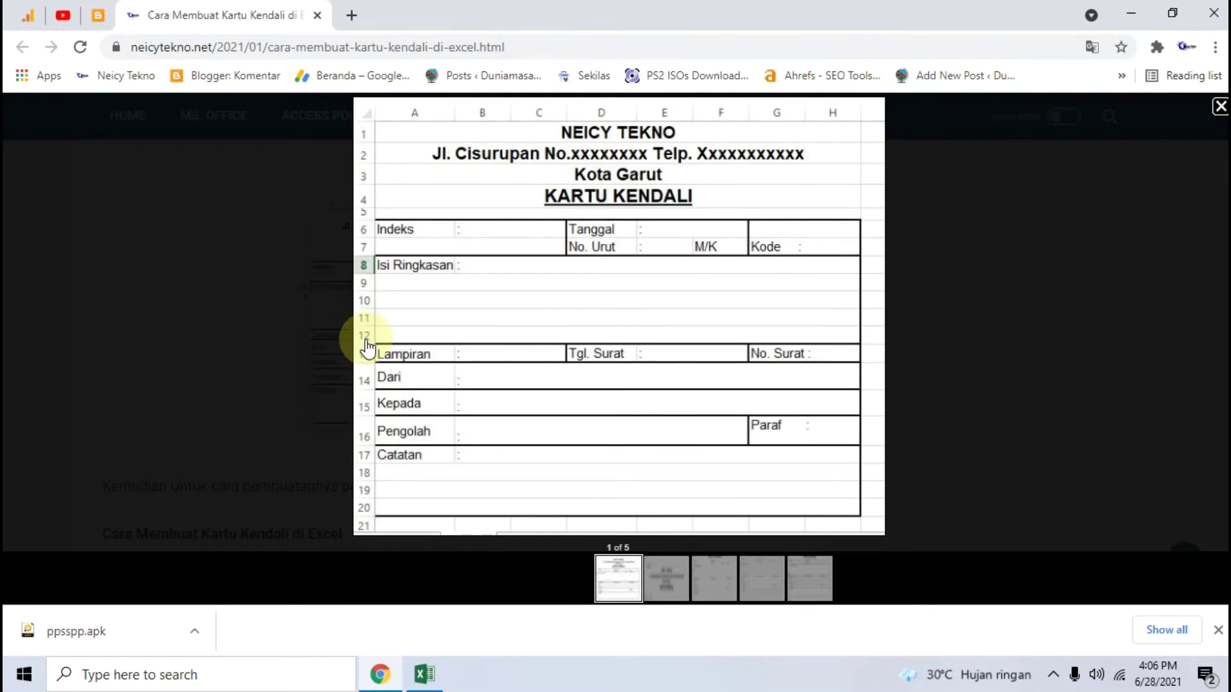
left_click(380, 673)
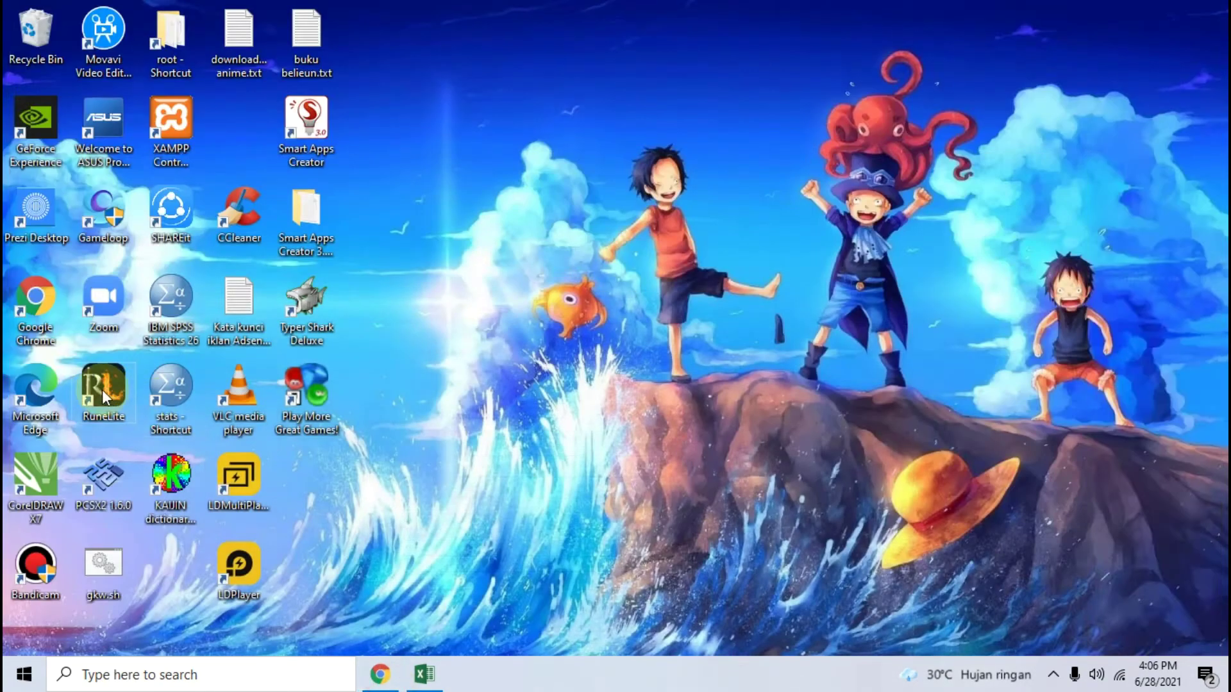
left_click(423, 673)
left_click(41, 366)
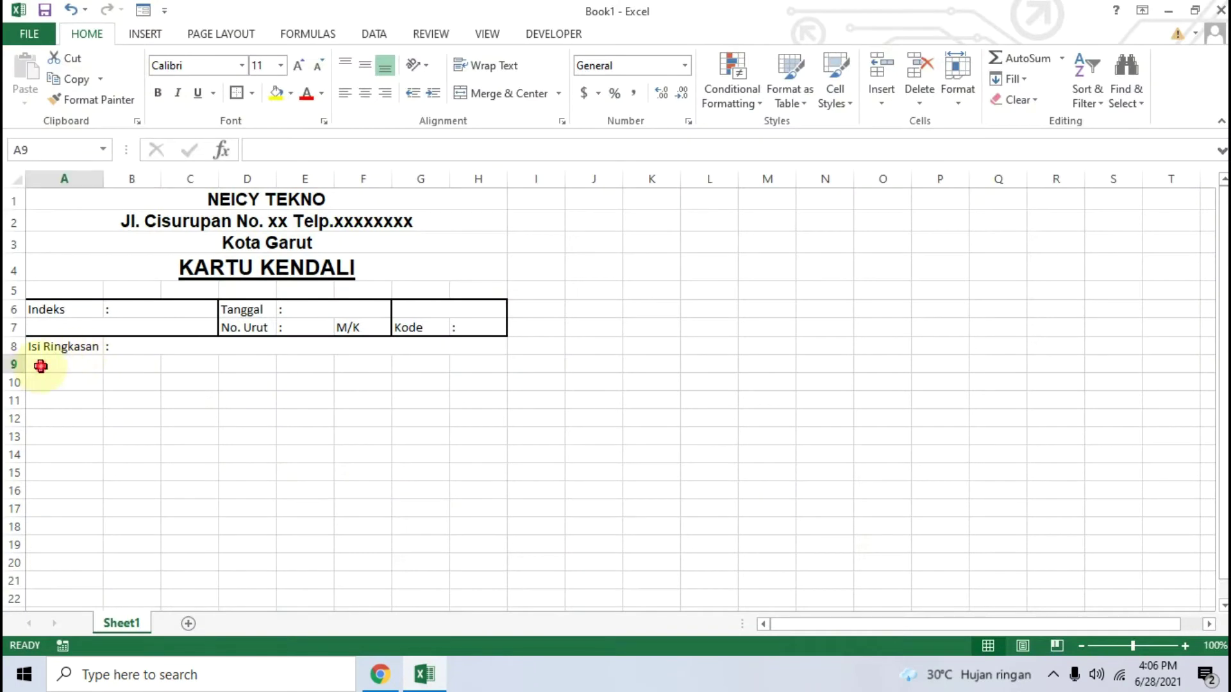
Step: Merge A9:H9 into one cell
left_click_drag(40, 366, 471, 362)
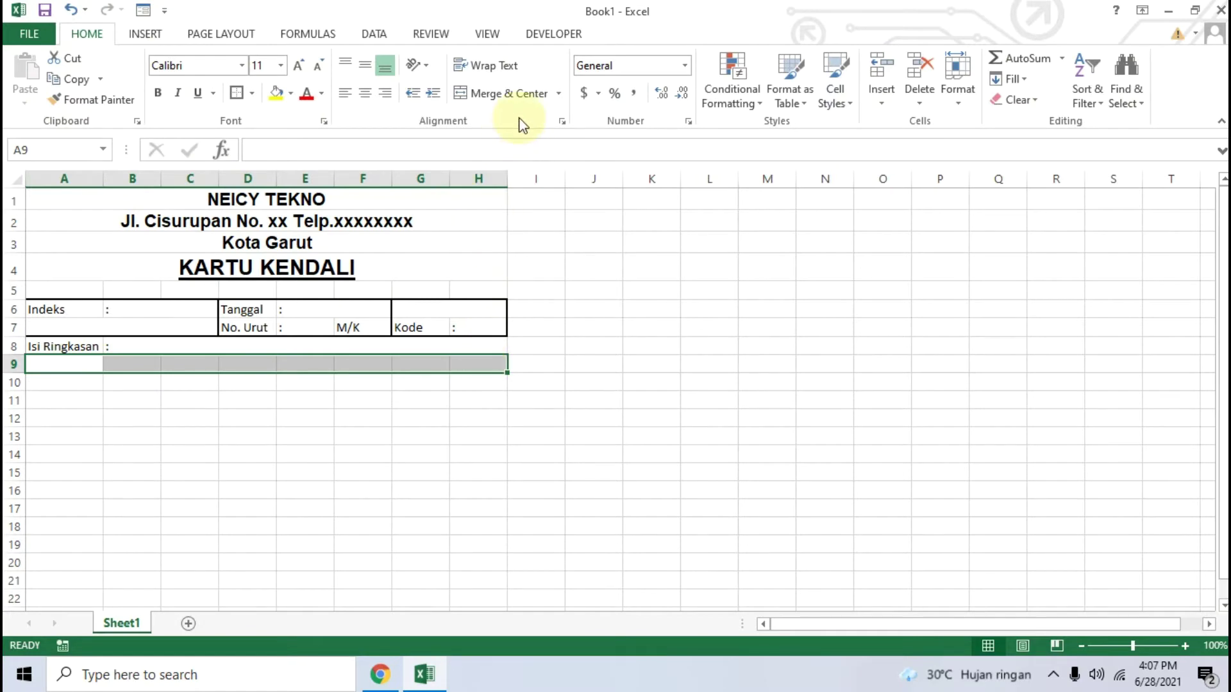
left_click(559, 93)
left_click(508, 161)
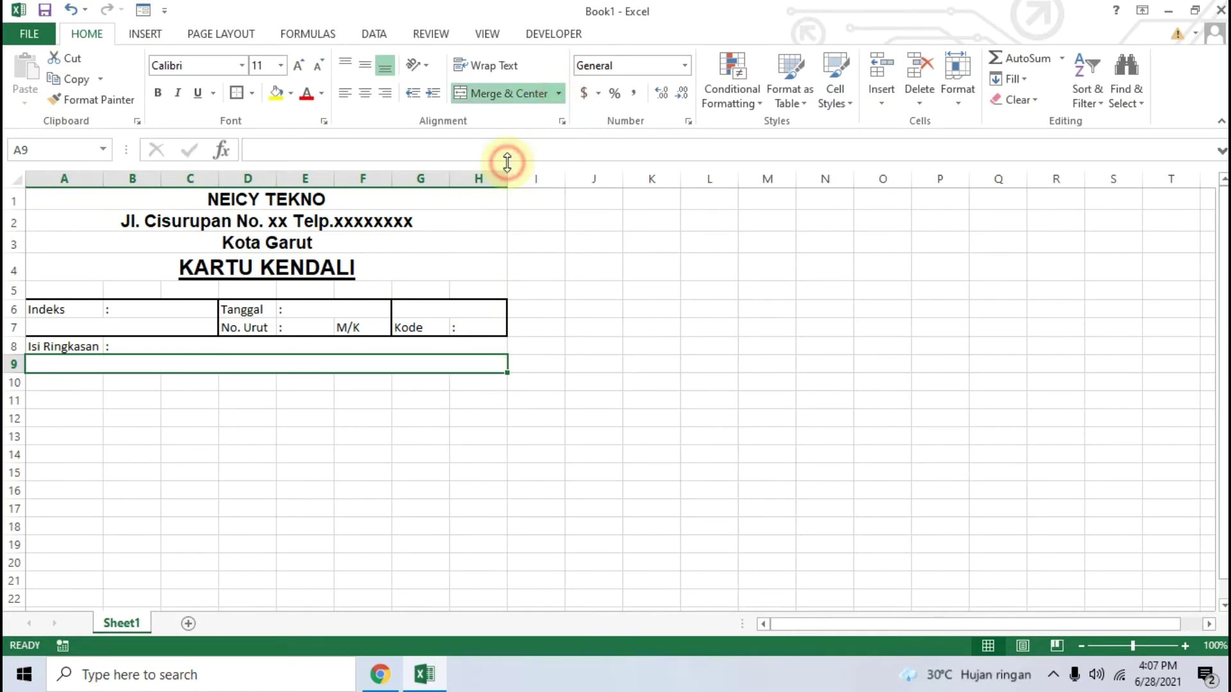
left_click(224, 399)
left_click(324, 370)
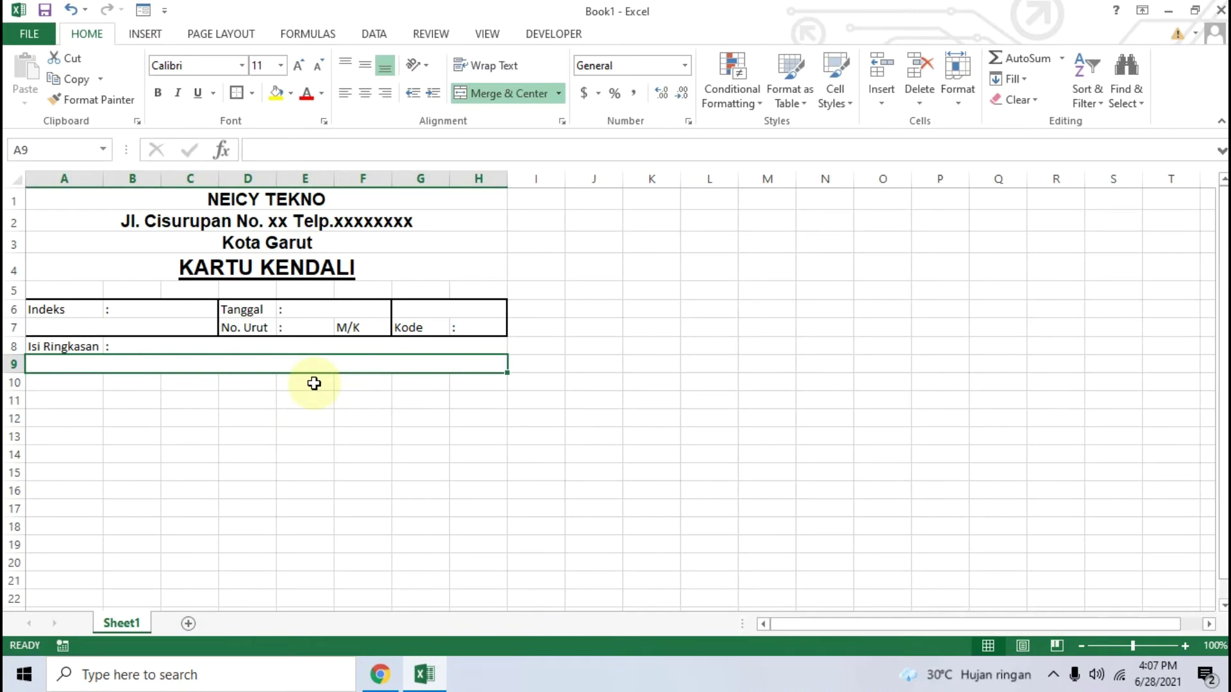
left_click(410, 674)
left_click(379, 678)
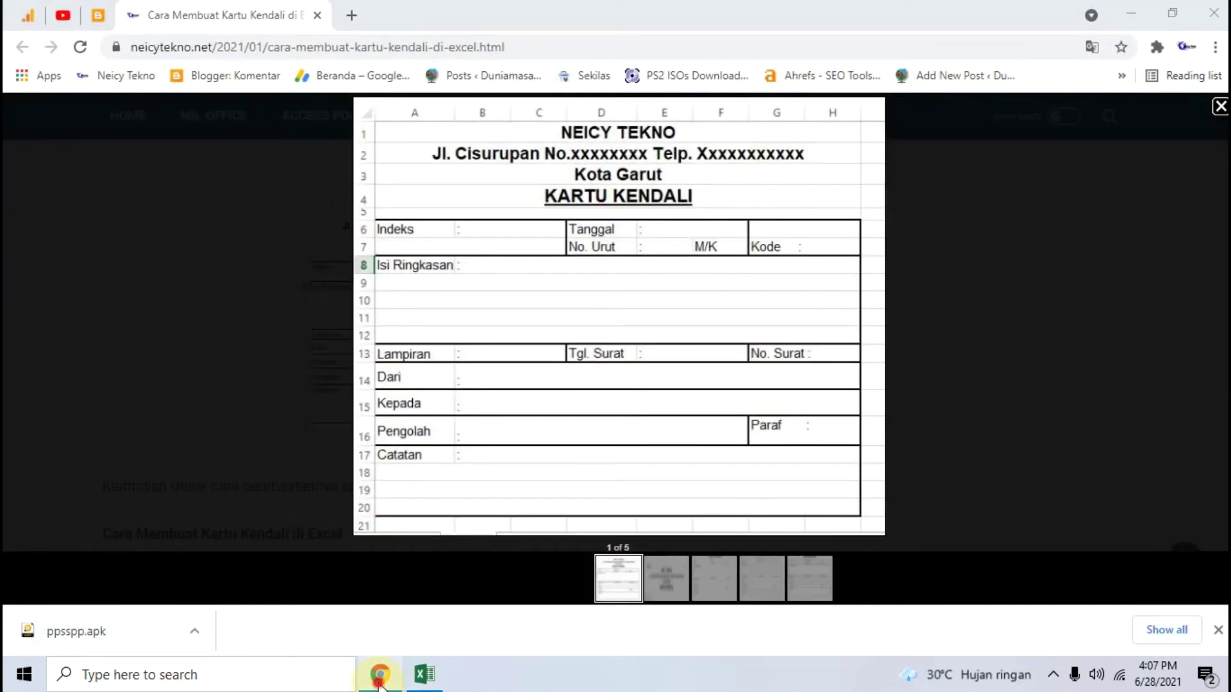
left_click(379, 675)
Step: Copy the merged row 9 down through row 12 with the fill handle
left_click_drag(507, 372, 509, 425)
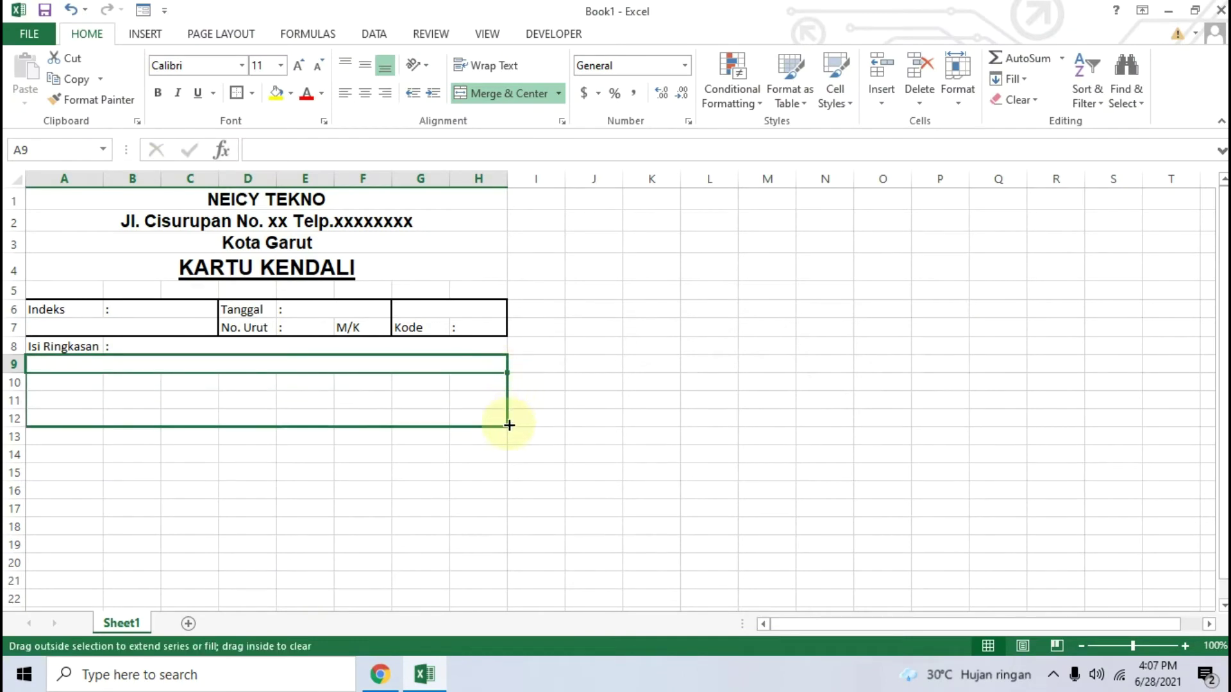
left_click_drag(509, 425, 511, 425)
left_click(344, 454)
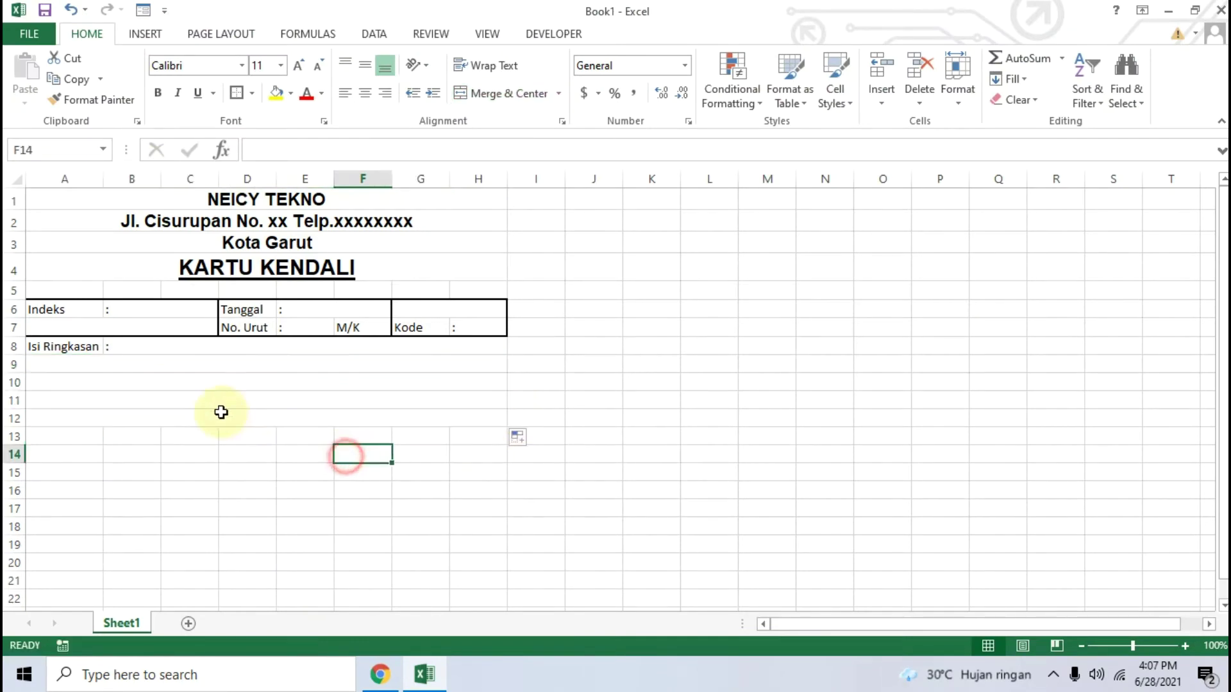
left_click(43, 364)
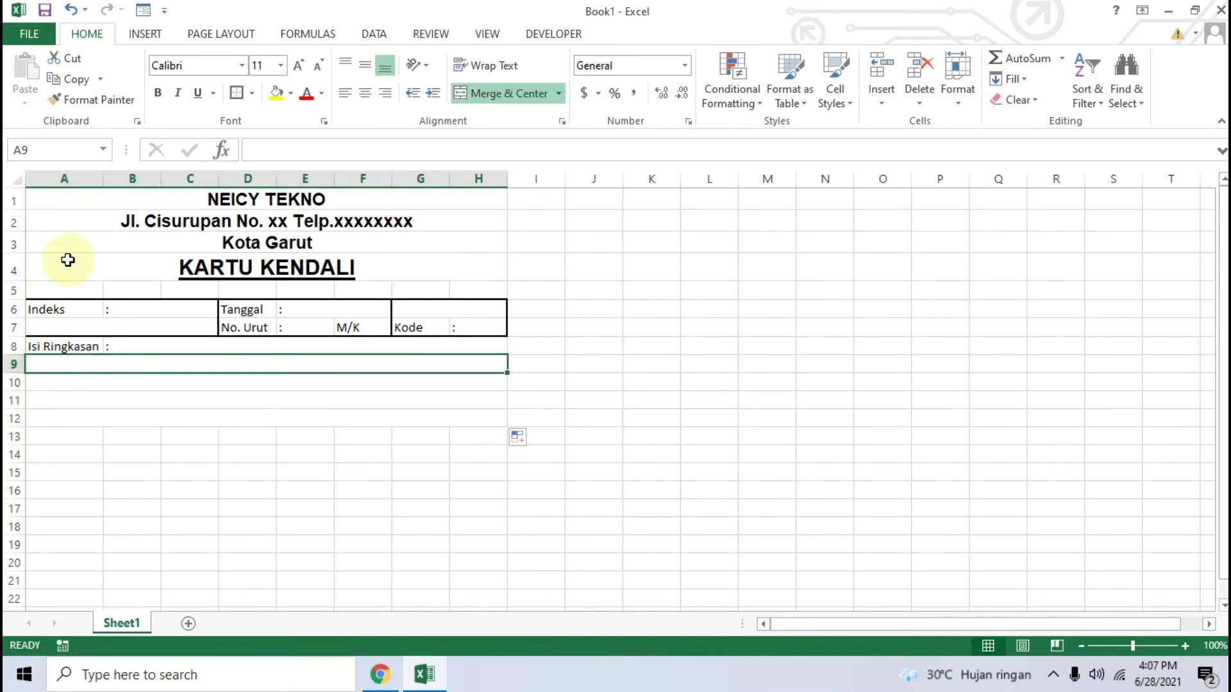
key("Down")
key("Down")
key("Down")
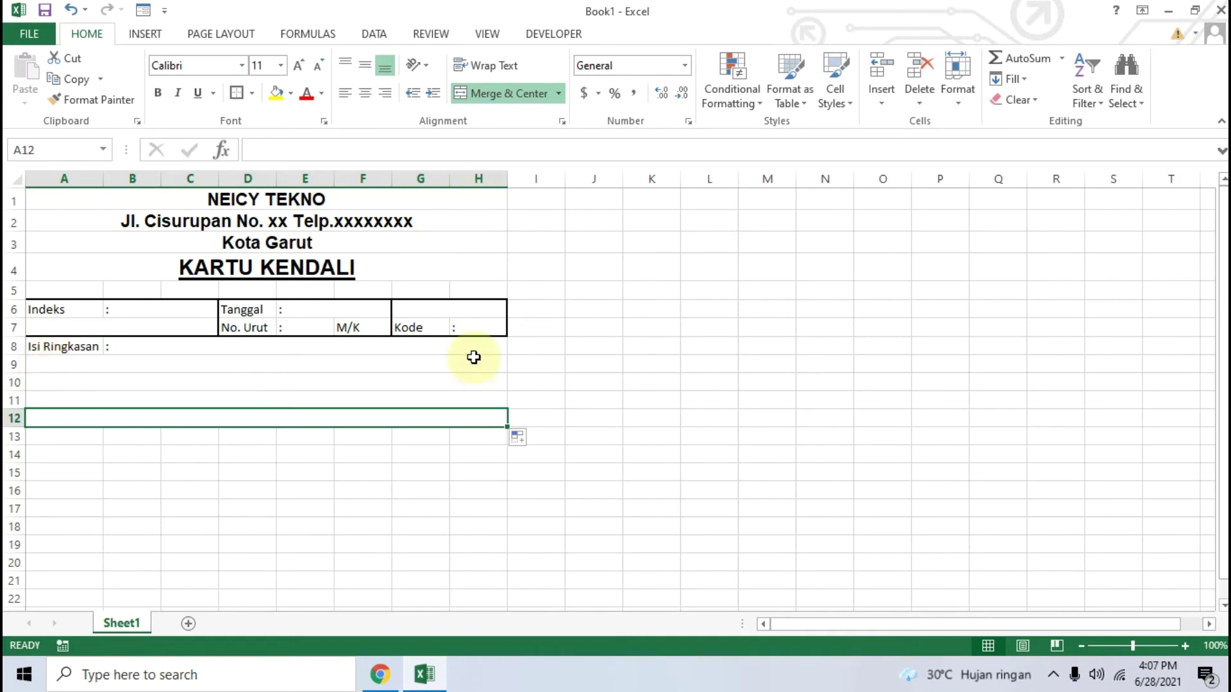
Step: Merge row 10 across columns A to H and verify rows 11 and 12 are merged
left_click(329, 365)
left_click(332, 382)
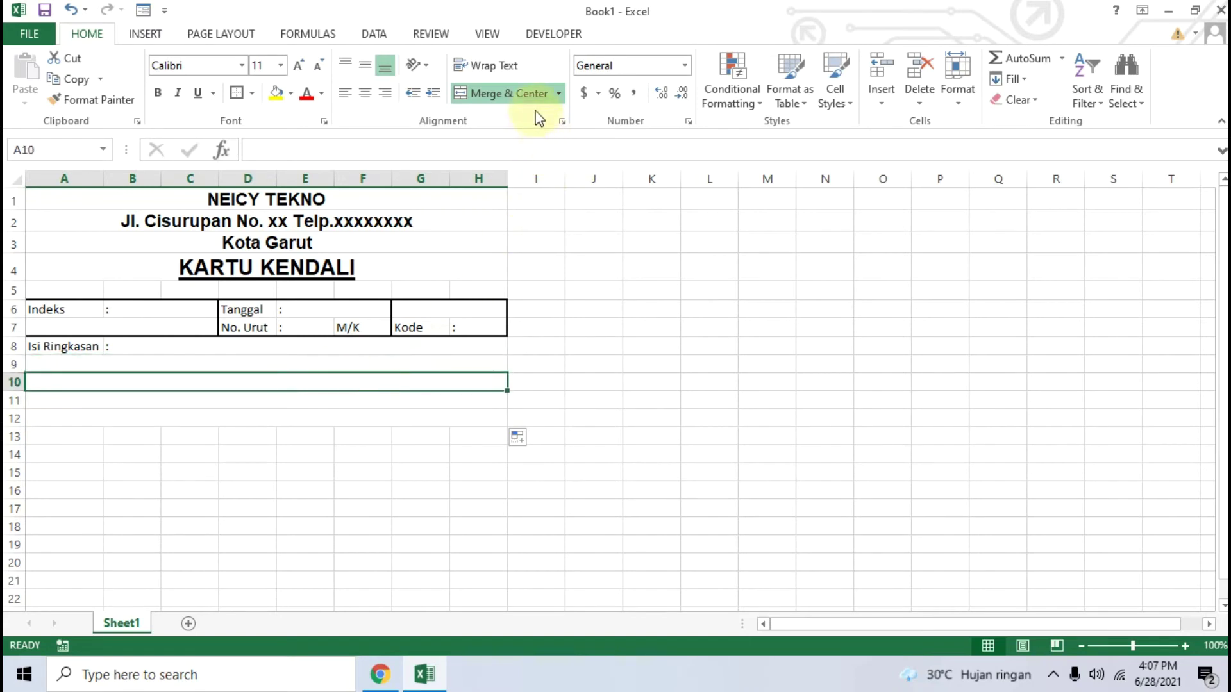
left_click(520, 93)
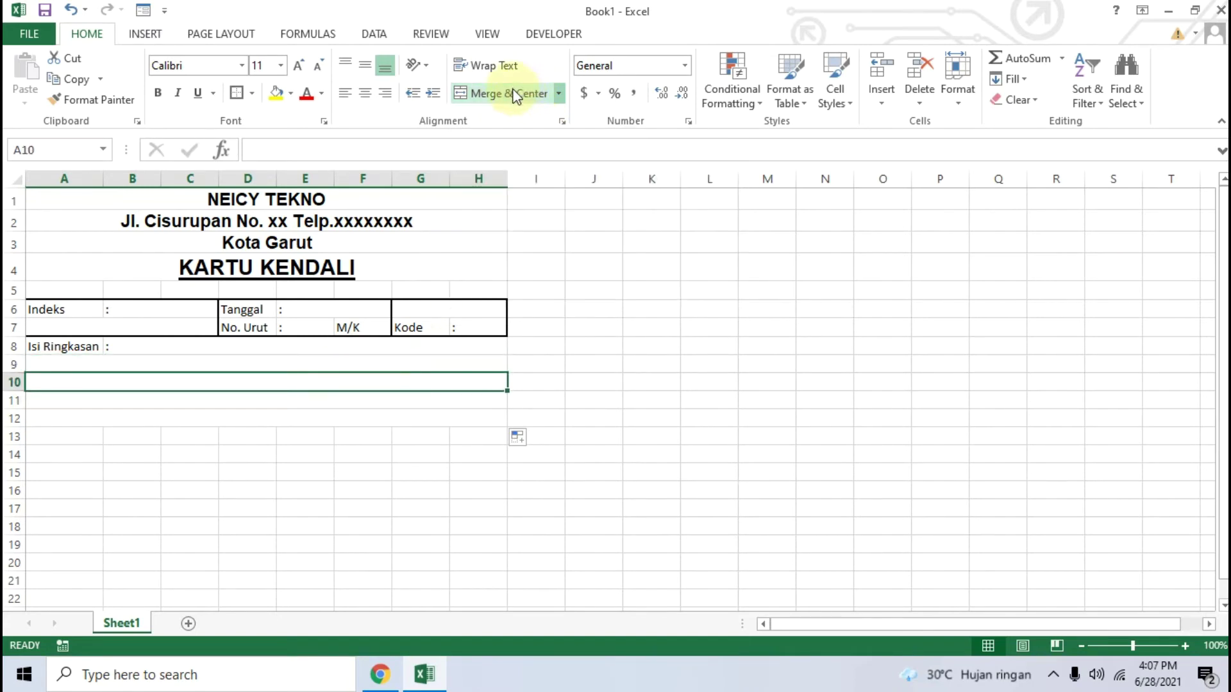
left_click(513, 93)
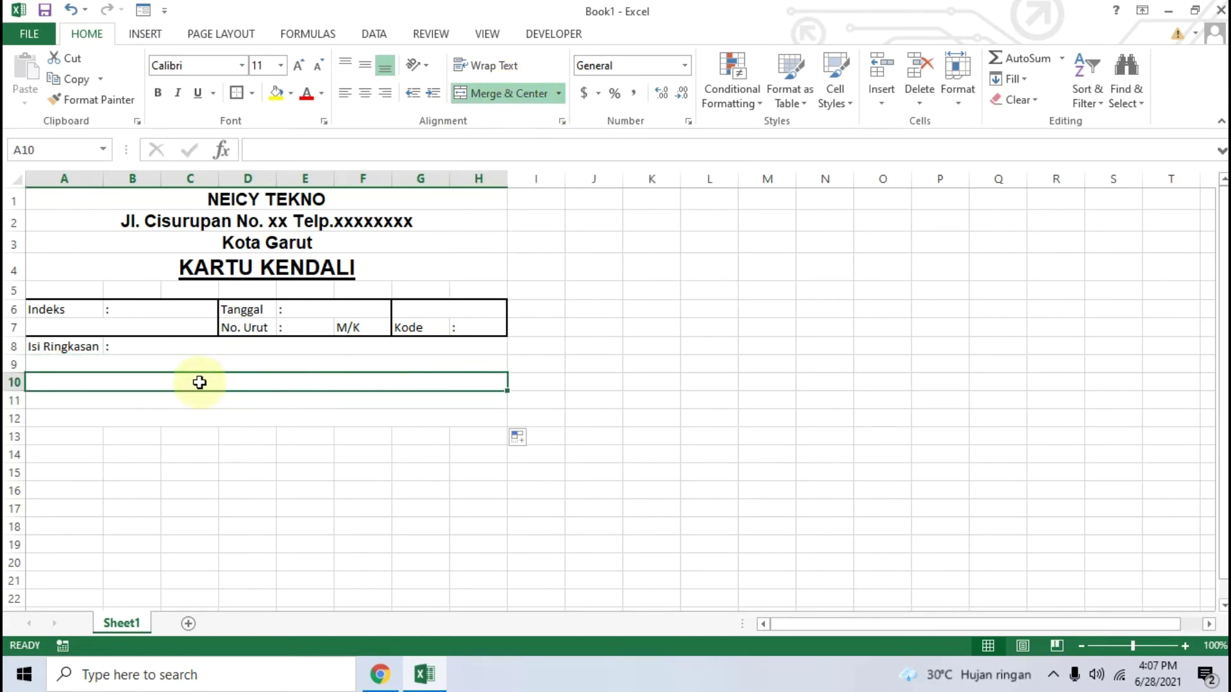
left_click(157, 418)
left_click(159, 398)
left_click(165, 380)
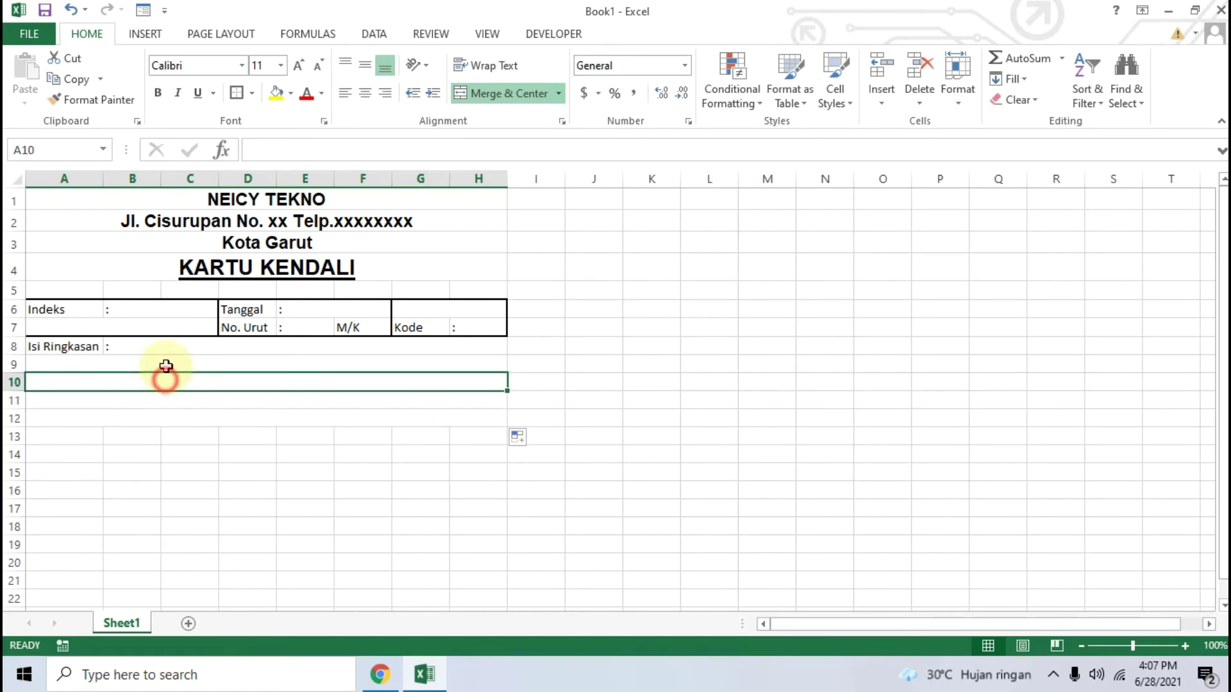
mouse_move(72, 347)
left_mouse_down()
mouse_move(171, 394)
mouse_move(303, 399)
mouse_move(302, 413)
left_mouse_up()
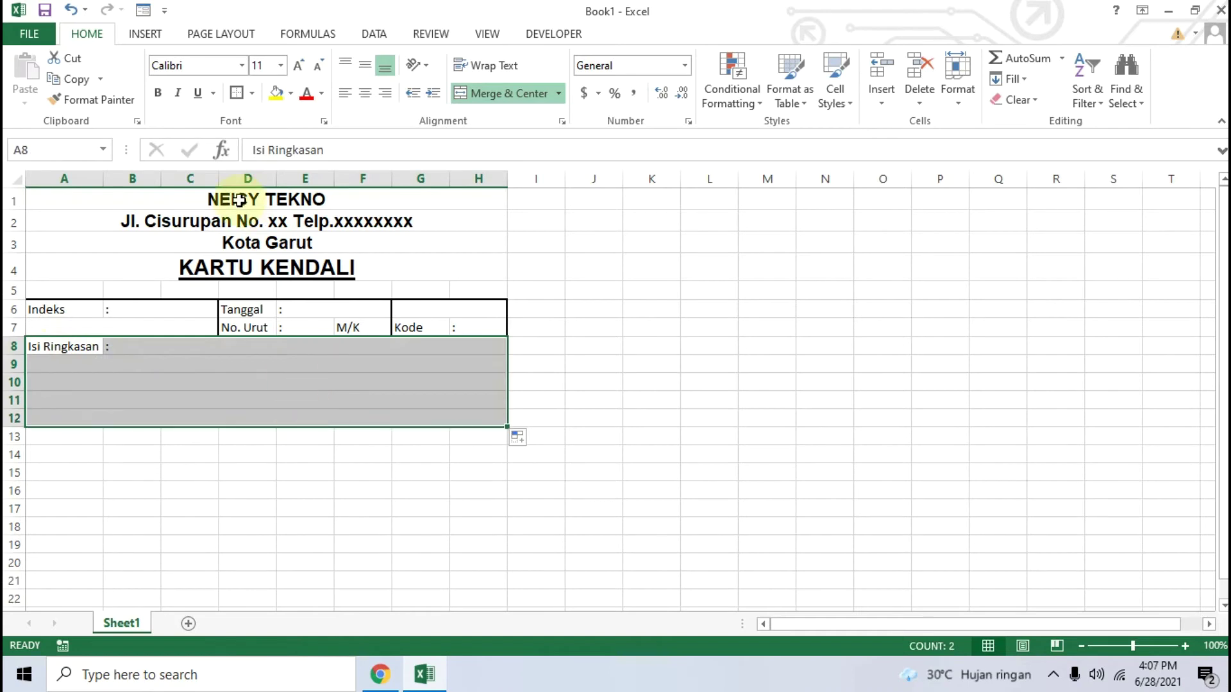
Step: Apply a Thick Box Border around A8:H12 and compare with the reference card
left_click(240, 97)
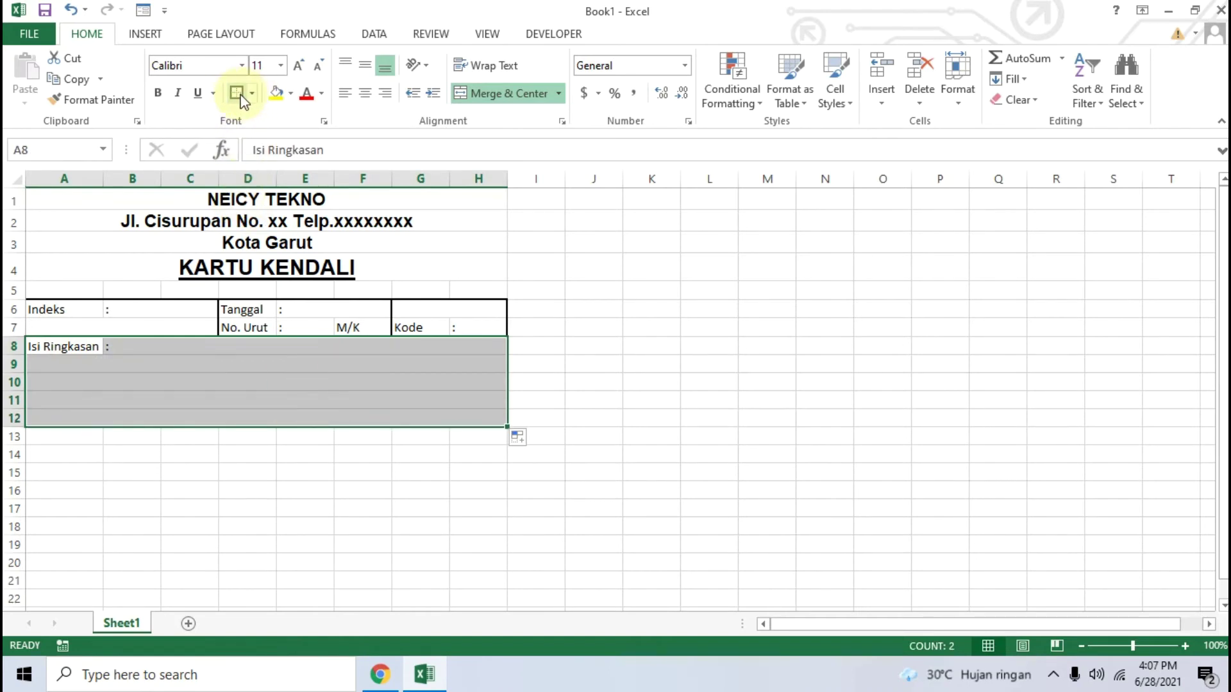
left_click(239, 98)
left_click(401, 410)
left_click(552, 417)
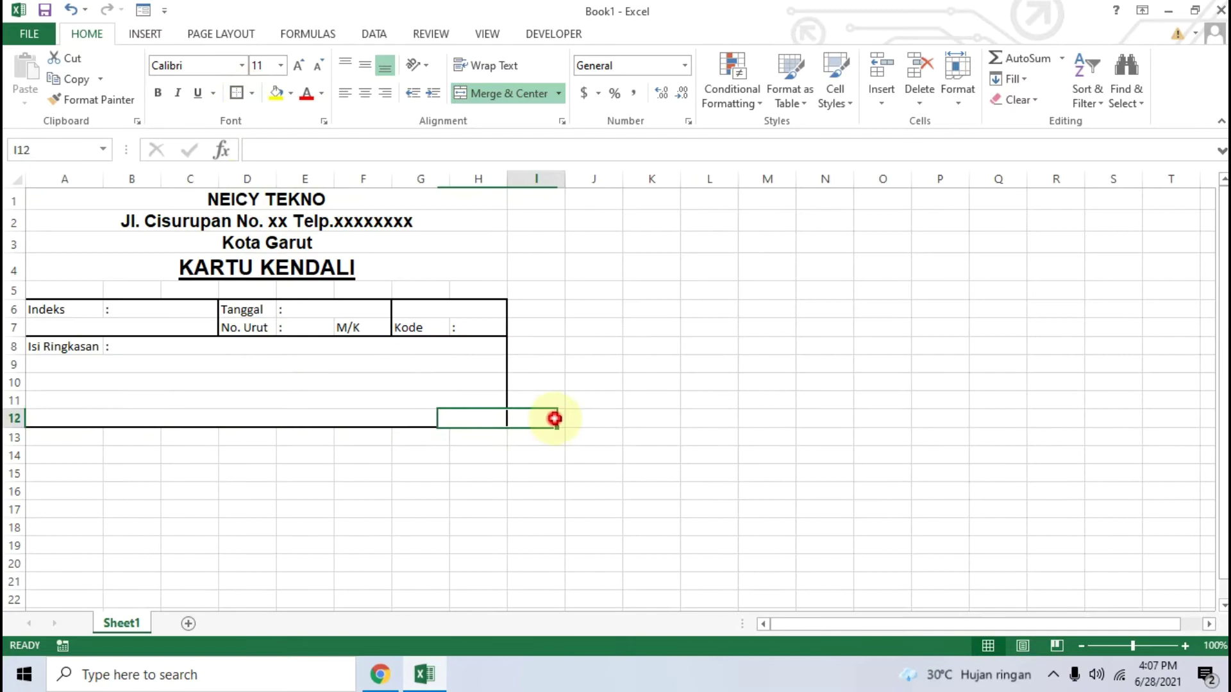
left_click(424, 674)
left_click(380, 674)
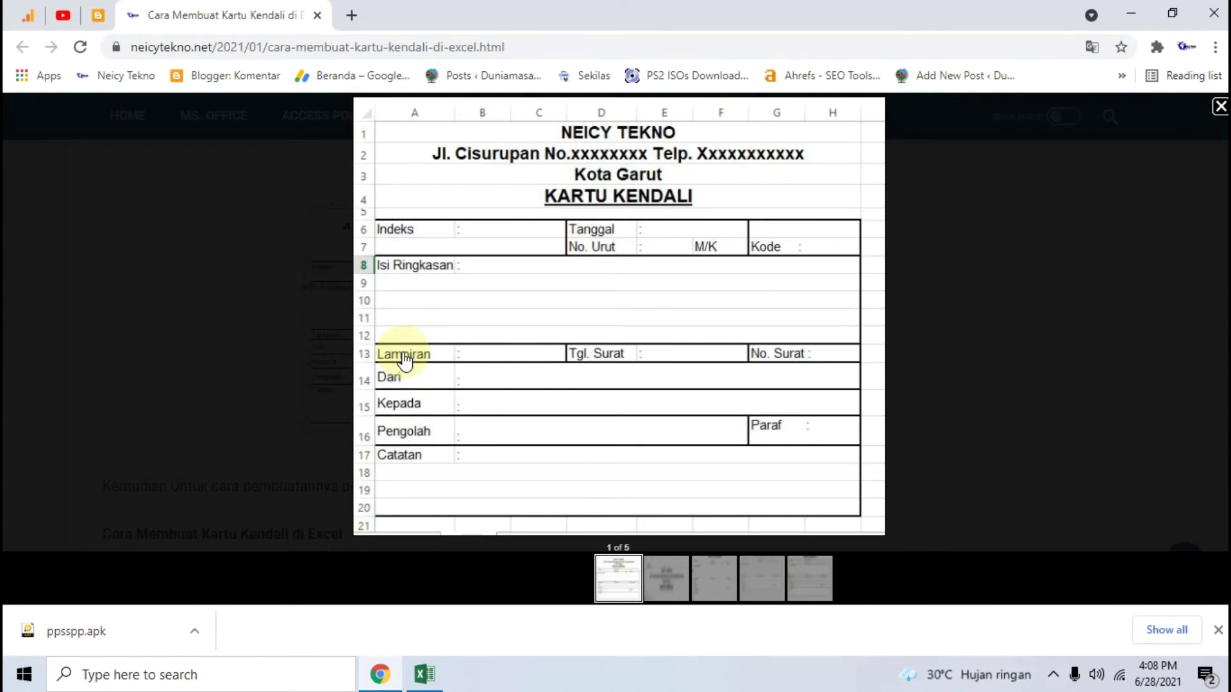
left_click(380, 674)
Step: Enter the label 'Lampiran' in cell A13, moving on to B13
left_click(424, 673)
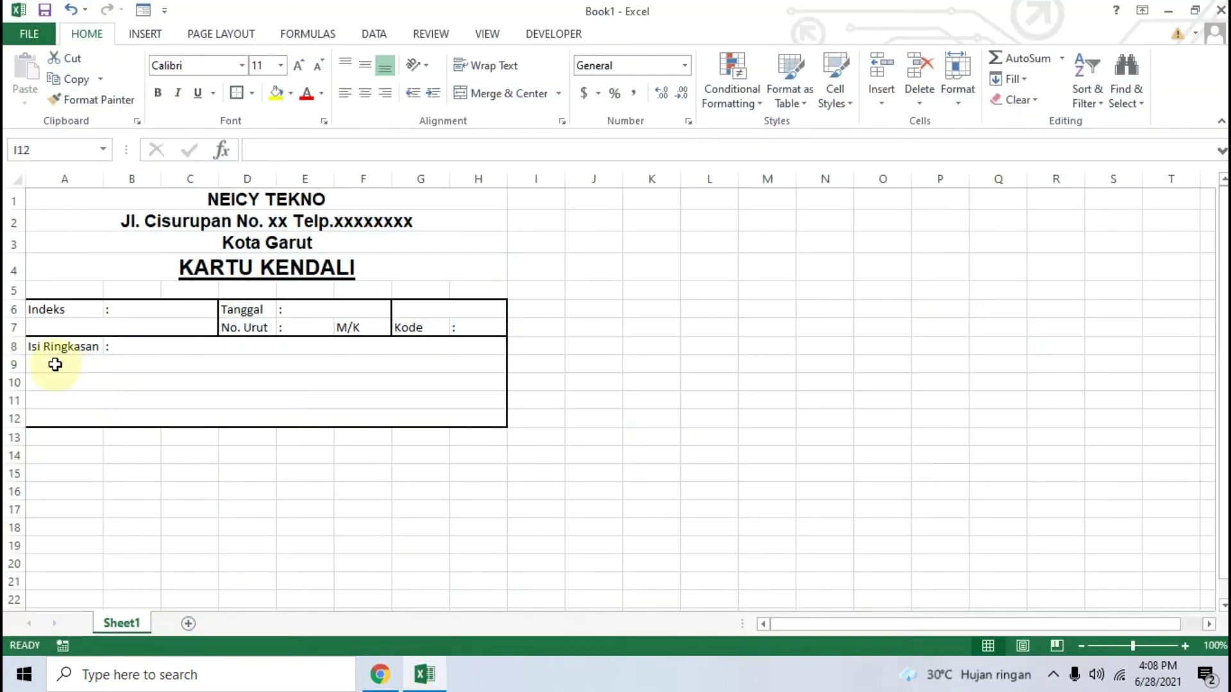
left_click(61, 438)
type("L")
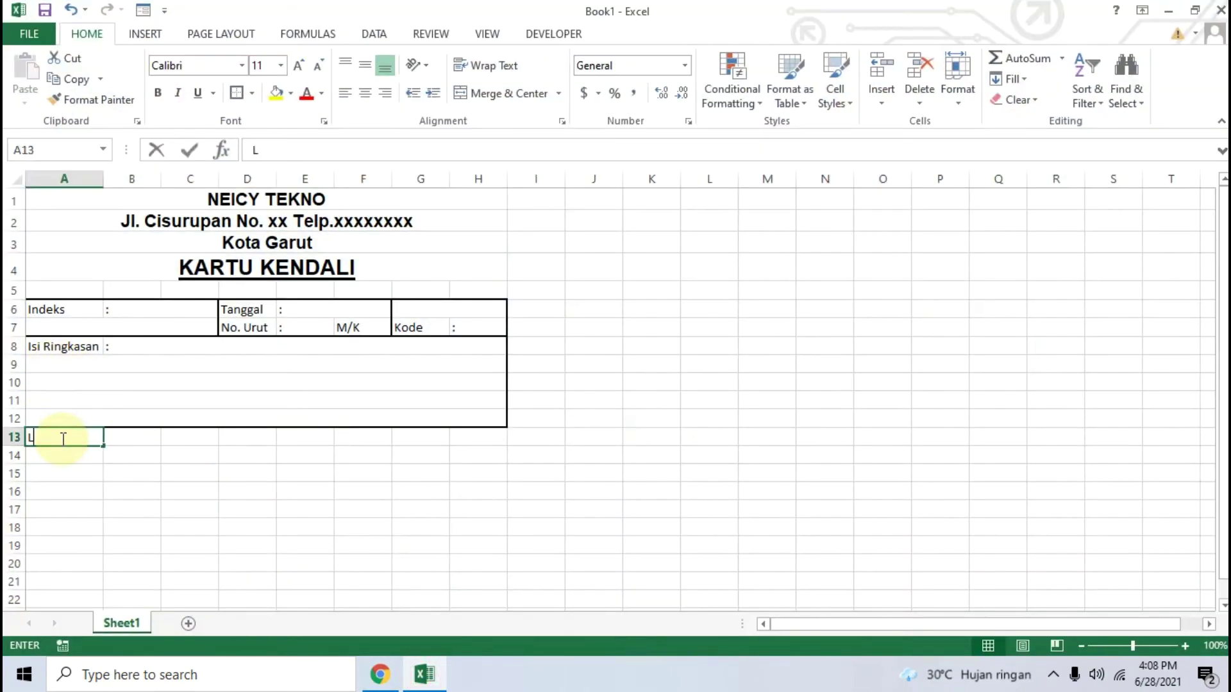
type("ampiran")
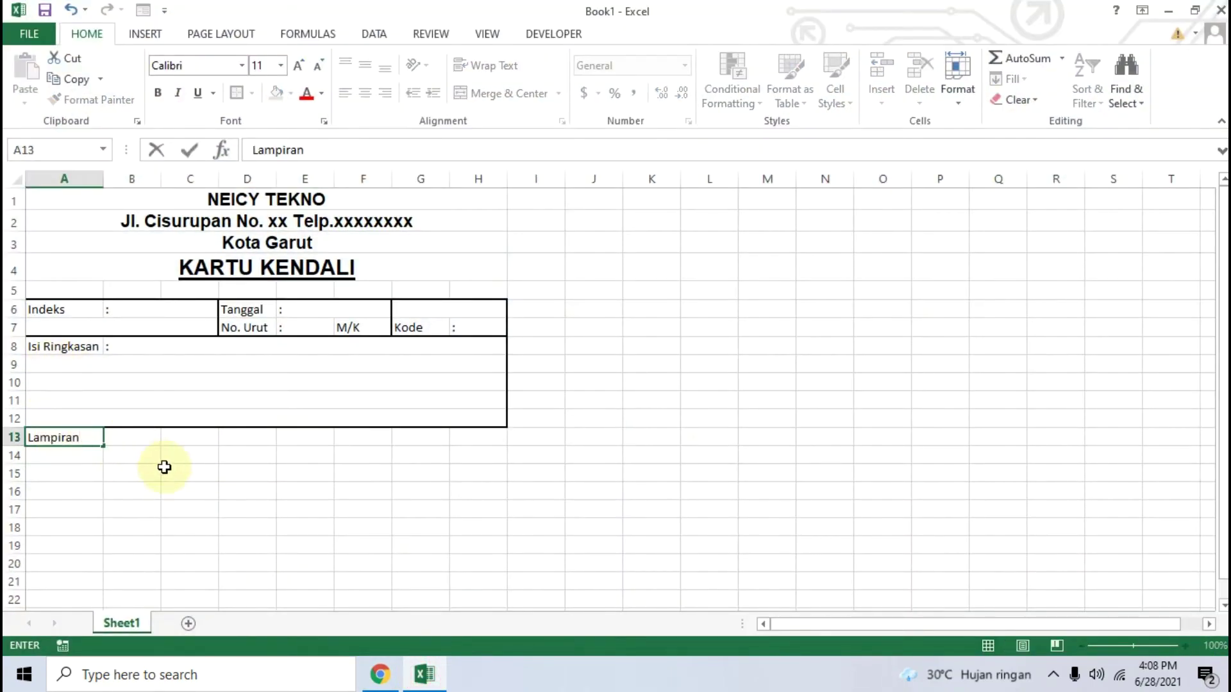
key("Tab")
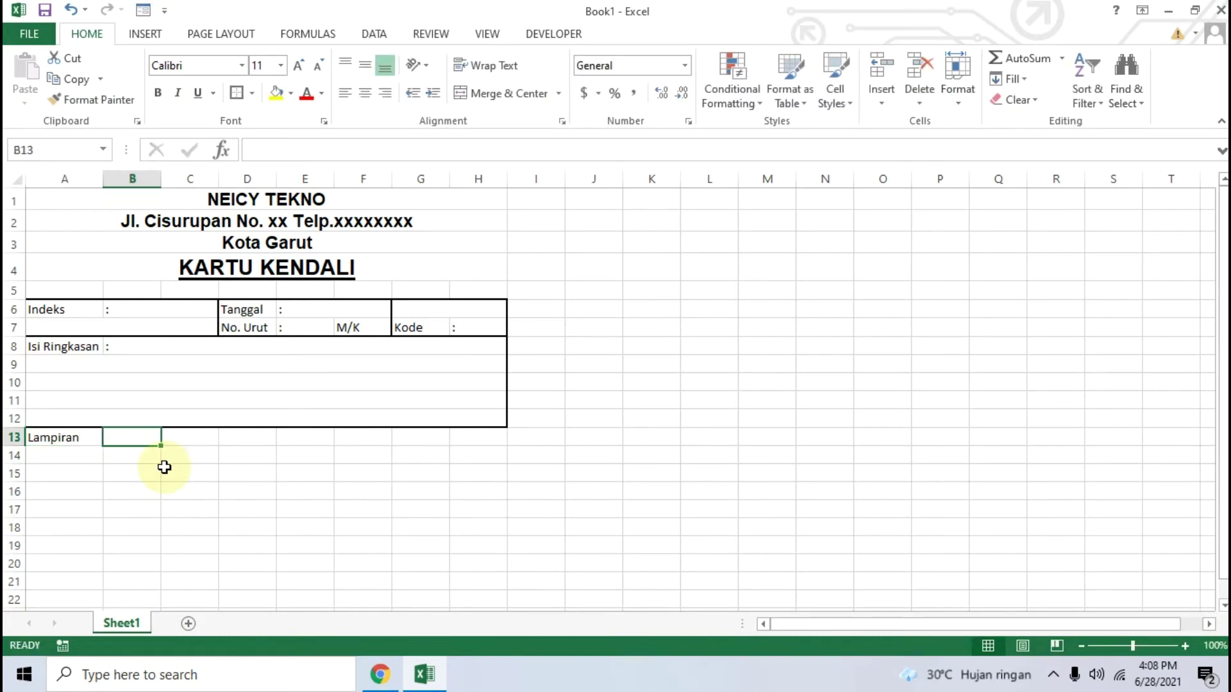
left_click(382, 683)
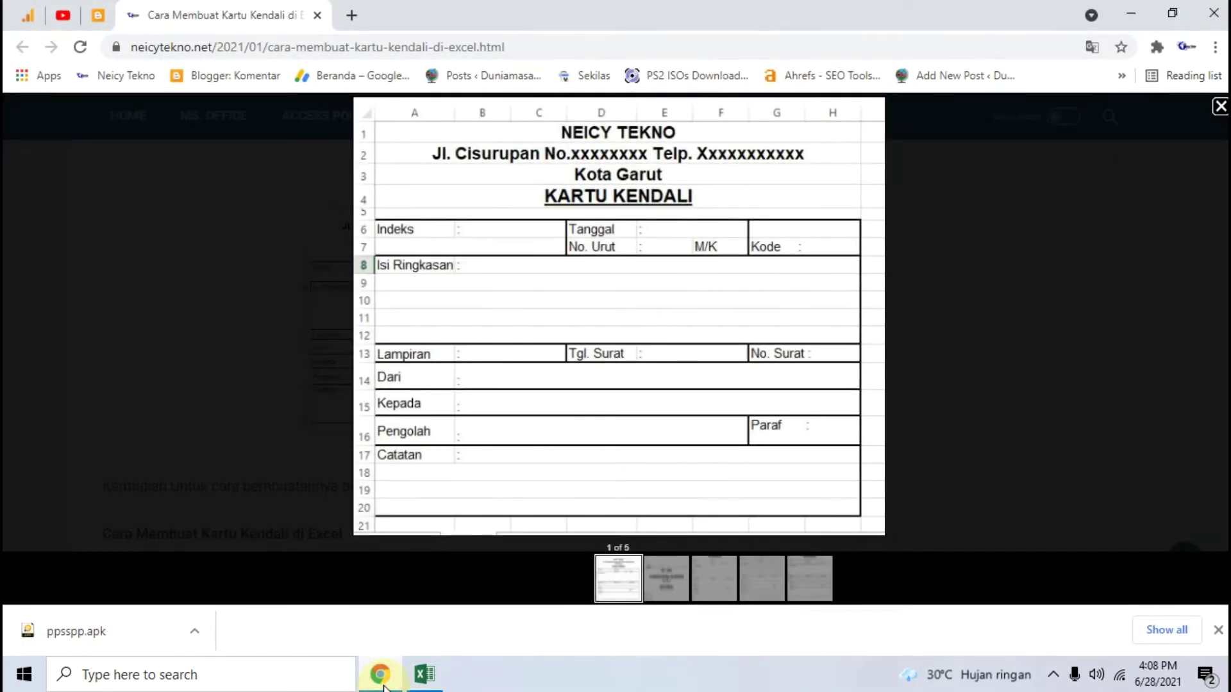
Step: Merge B13 and C13 into one cell holding the Lampiran colon
left_click(382, 682)
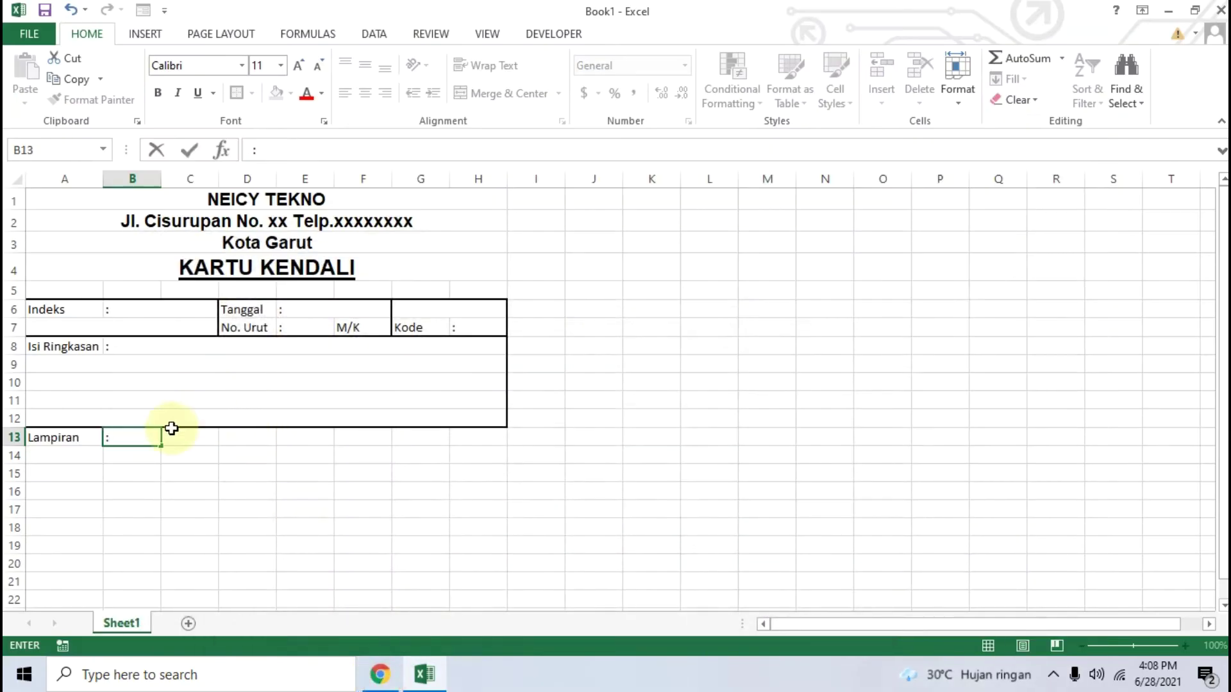
left_click(178, 438)
left_click(147, 441)
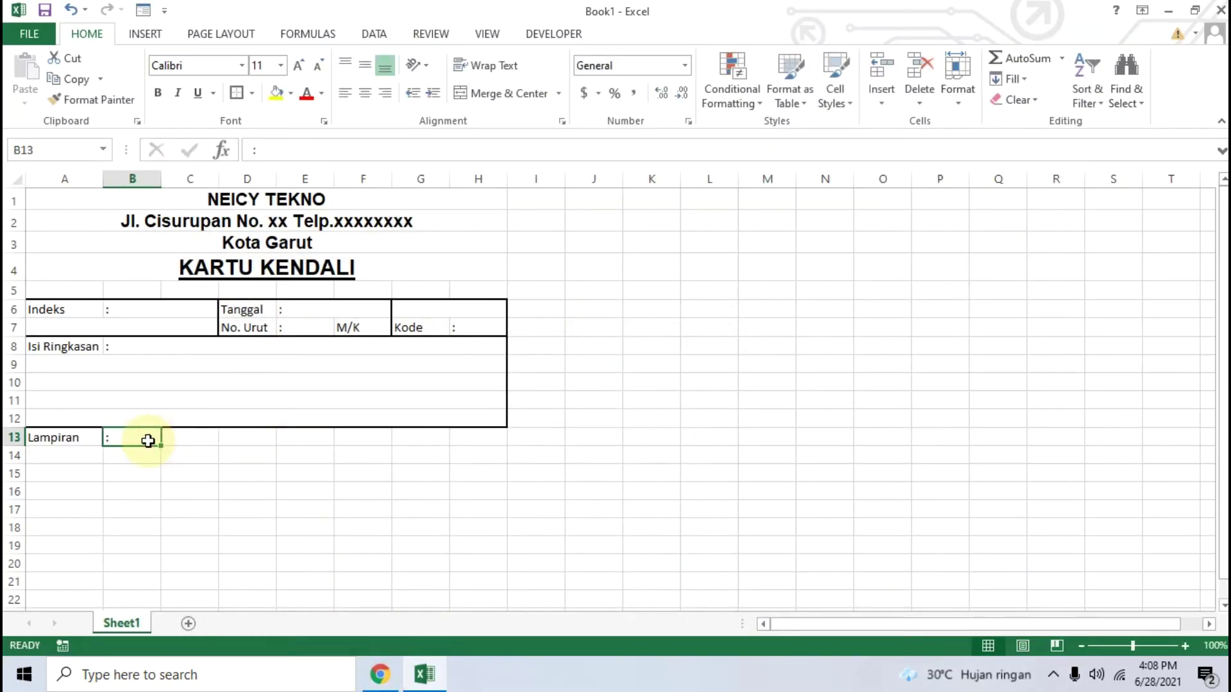
left_click_drag(148, 440, 184, 440)
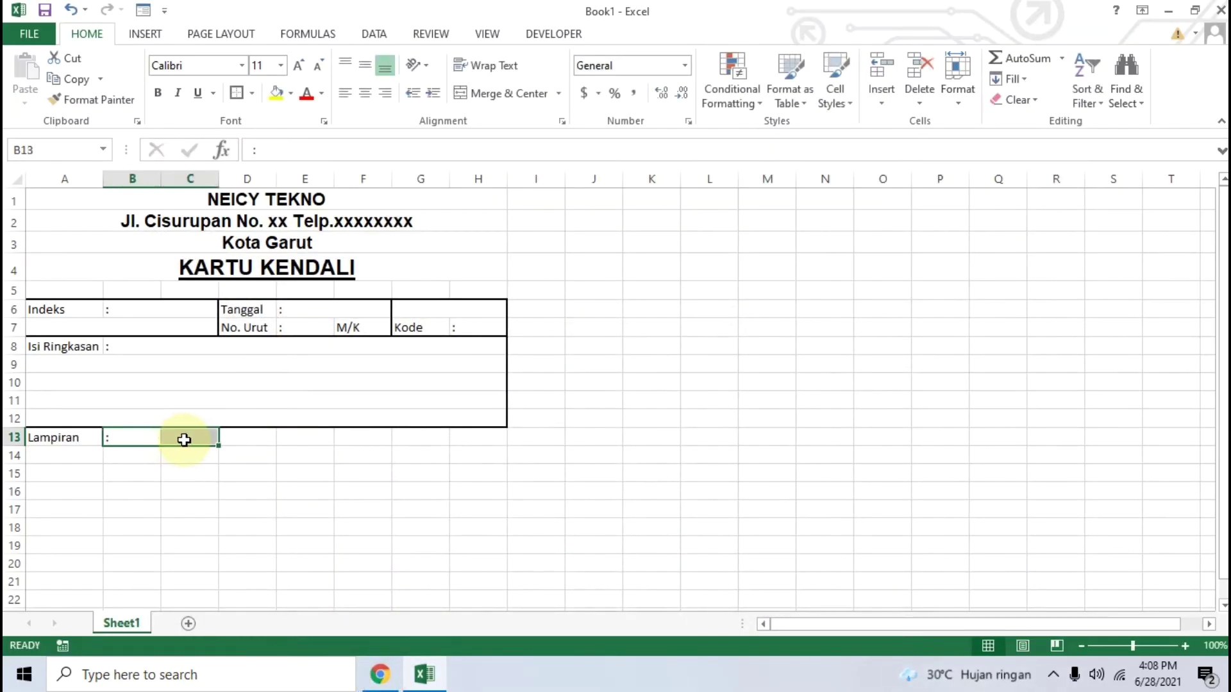
left_click(558, 94)
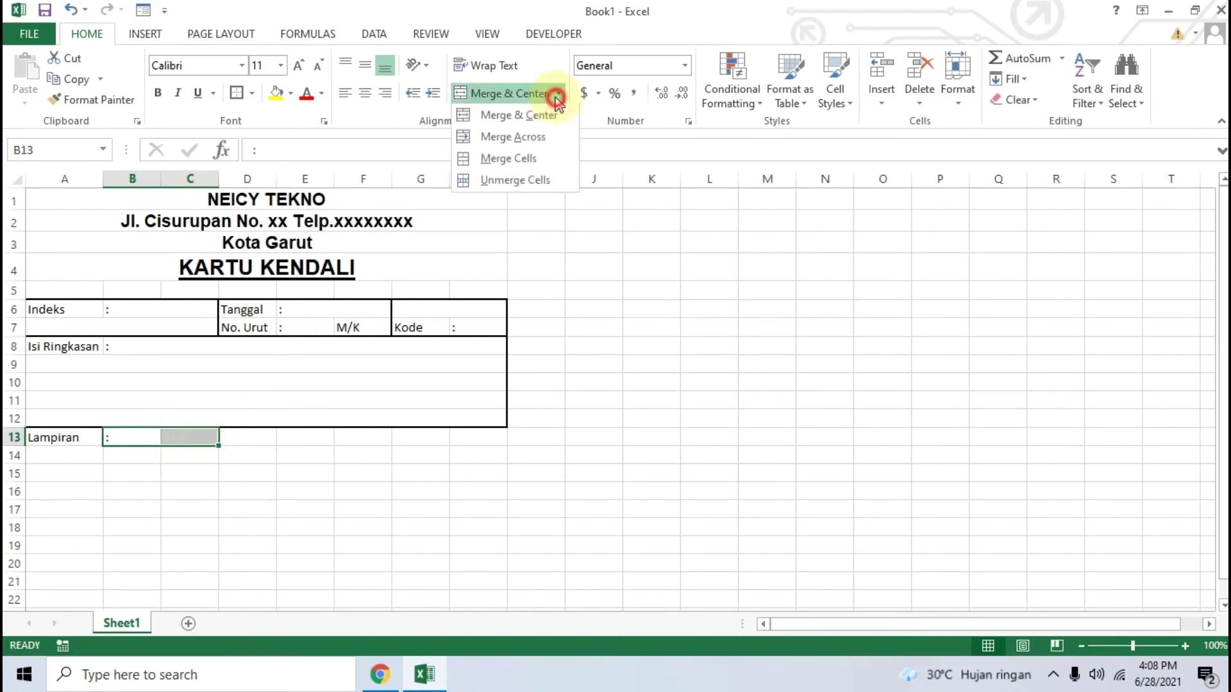
left_click(525, 160)
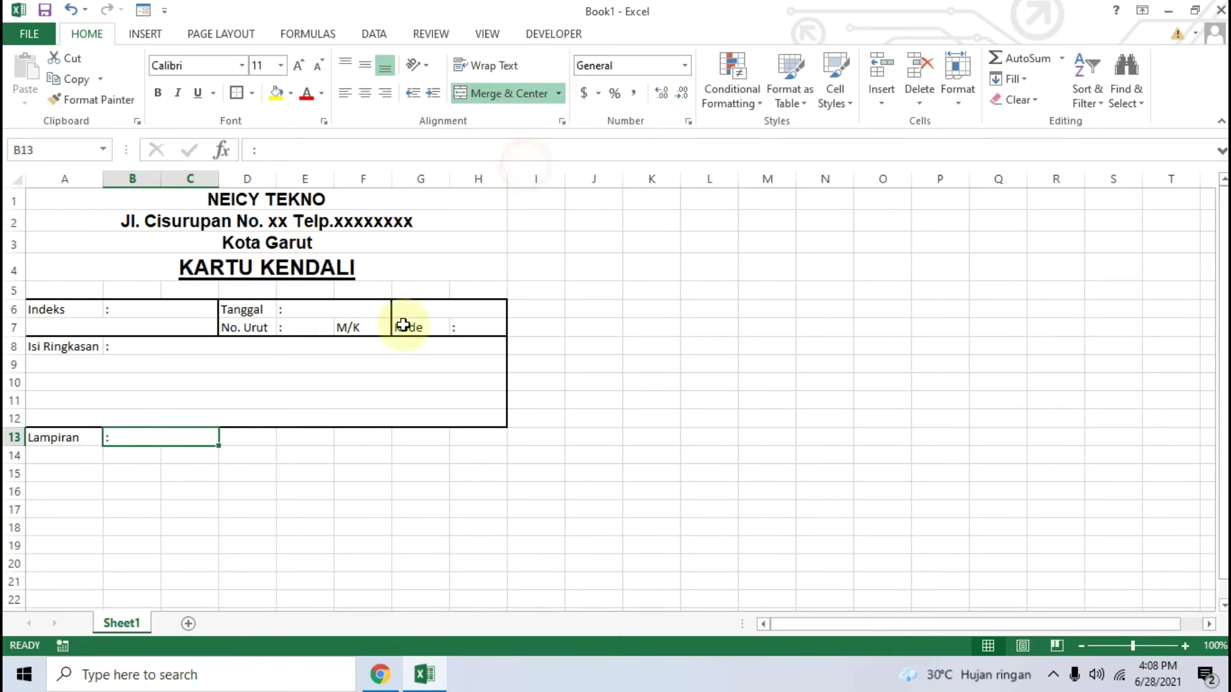
left_click(186, 473)
left_click(391, 684)
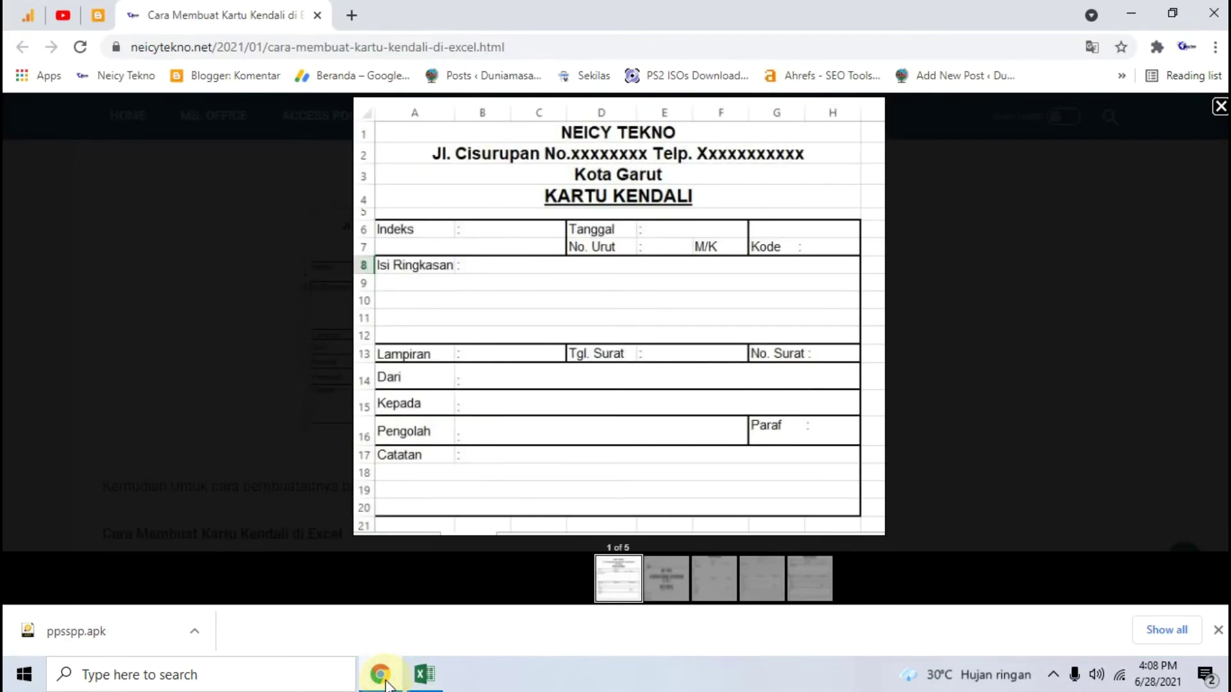
Step: Enter 'Tgl. Surat' in D13 and a colon in E13, merging E13:F13
left_click(386, 685)
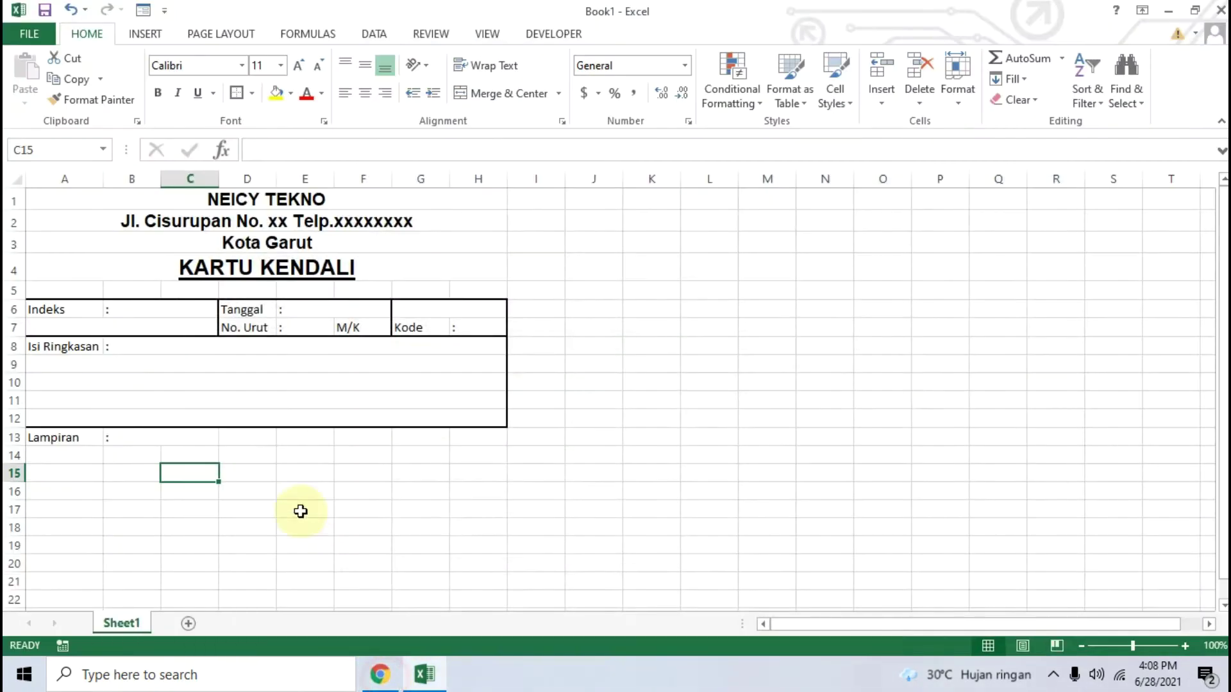
left_click(255, 442)
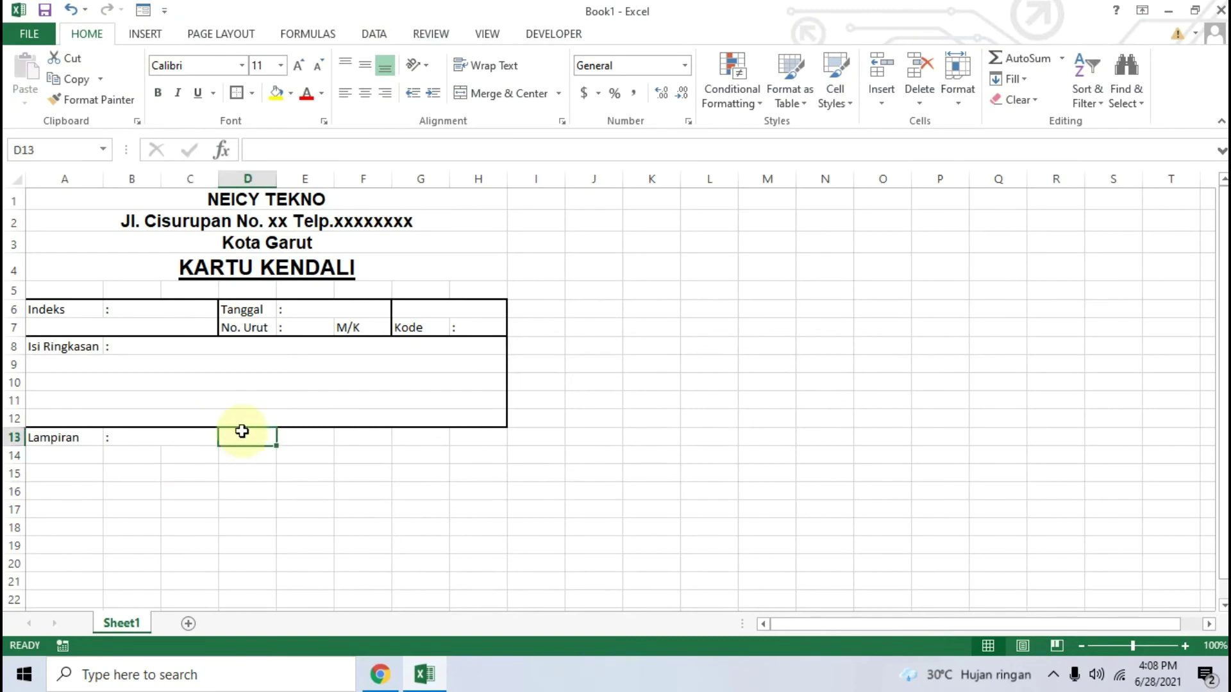
type("Tgl. Surat")
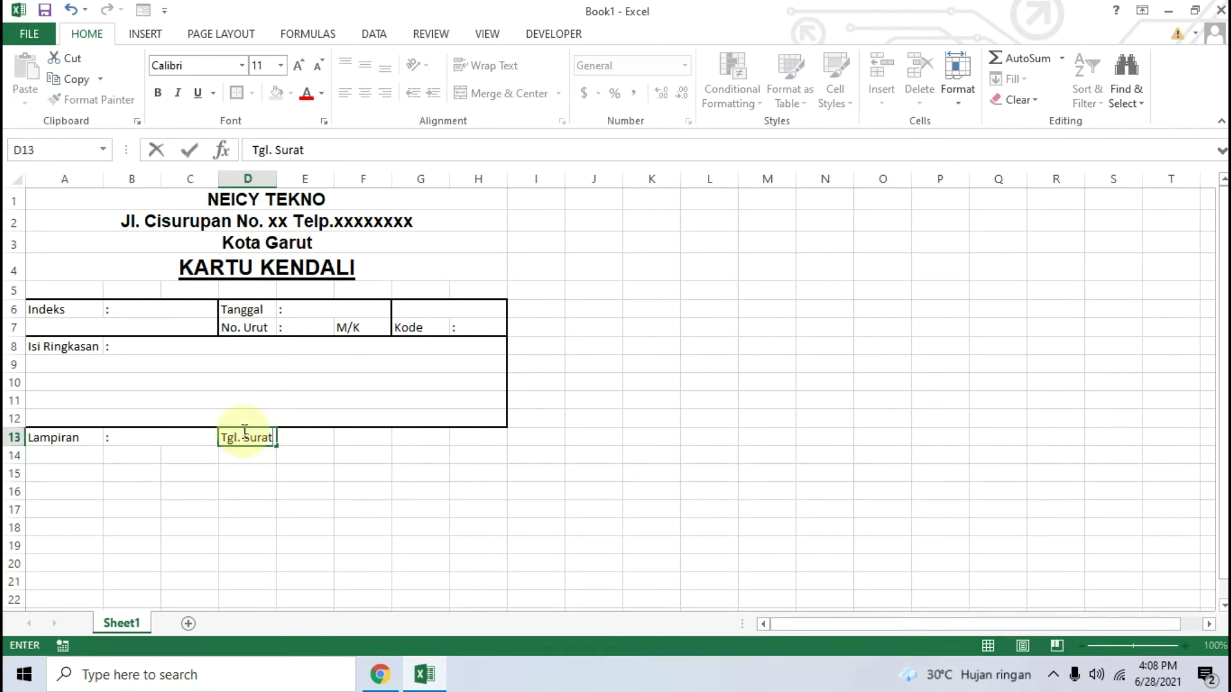
left_click(330, 434)
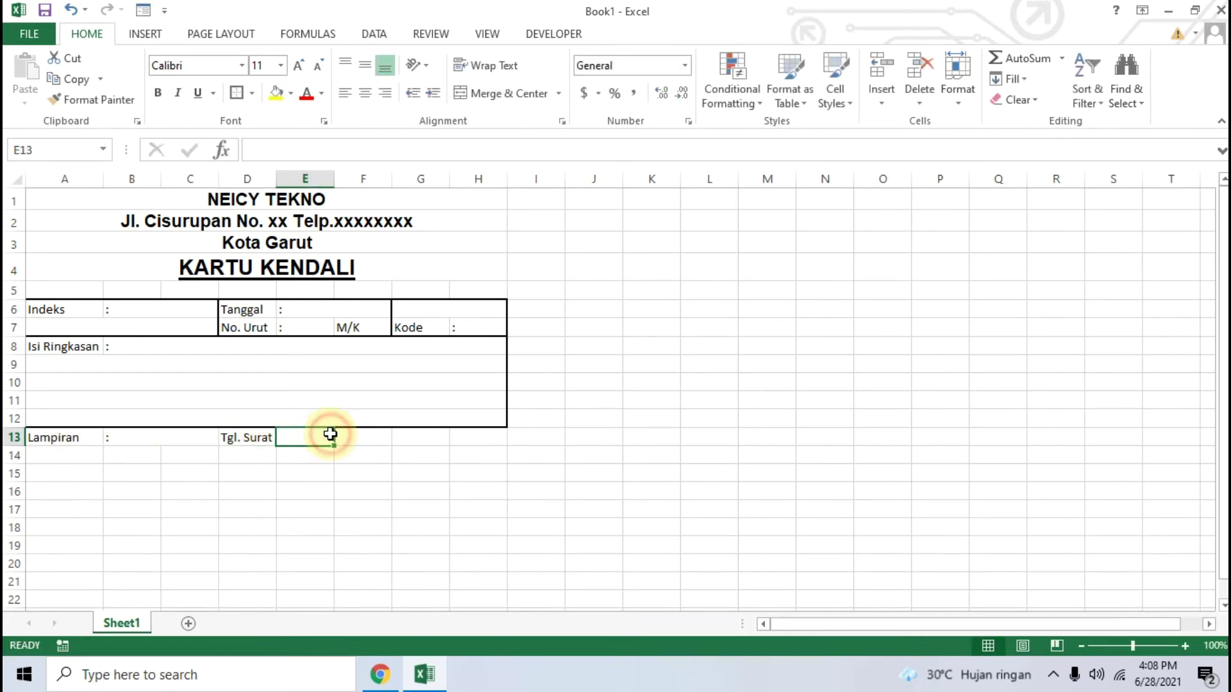
type(":")
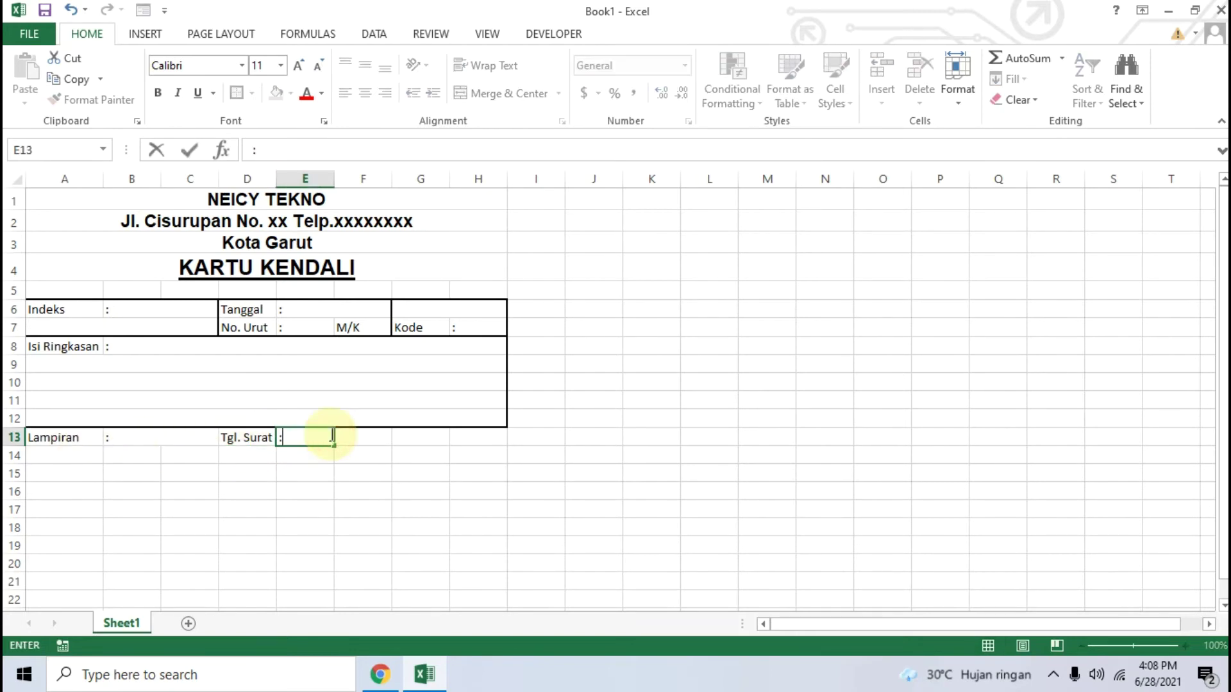
left_click(352, 449)
left_click_drag(314, 437, 358, 439)
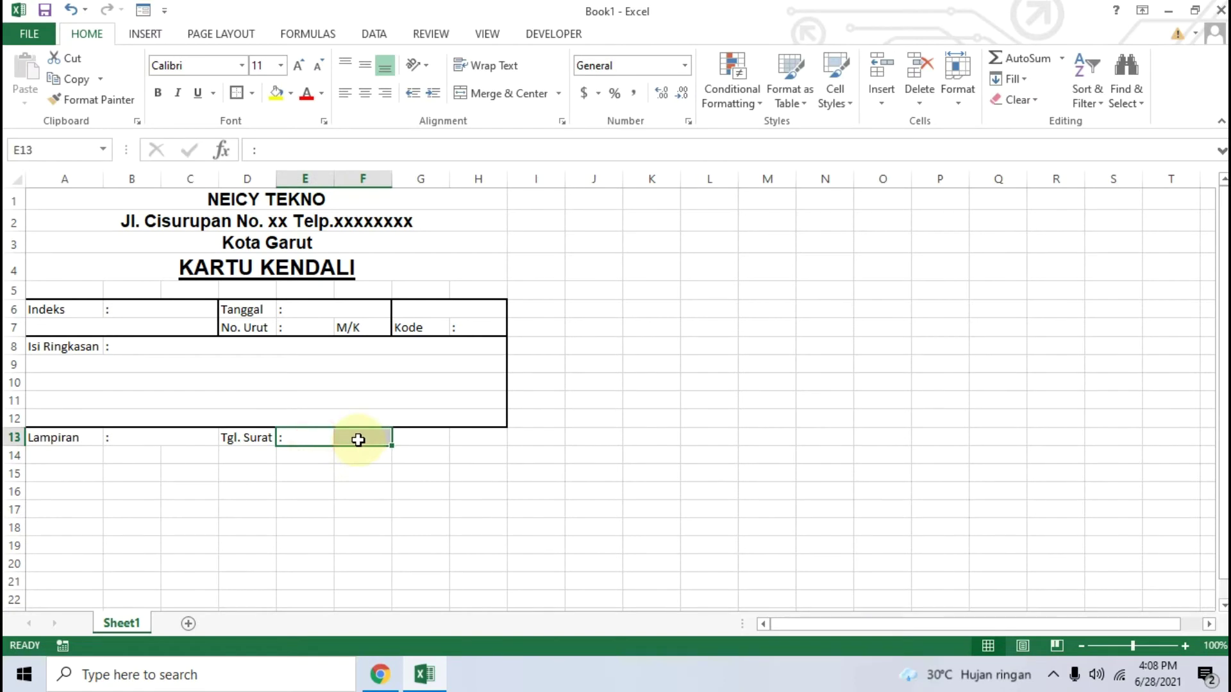
left_click(558, 93)
left_click(517, 160)
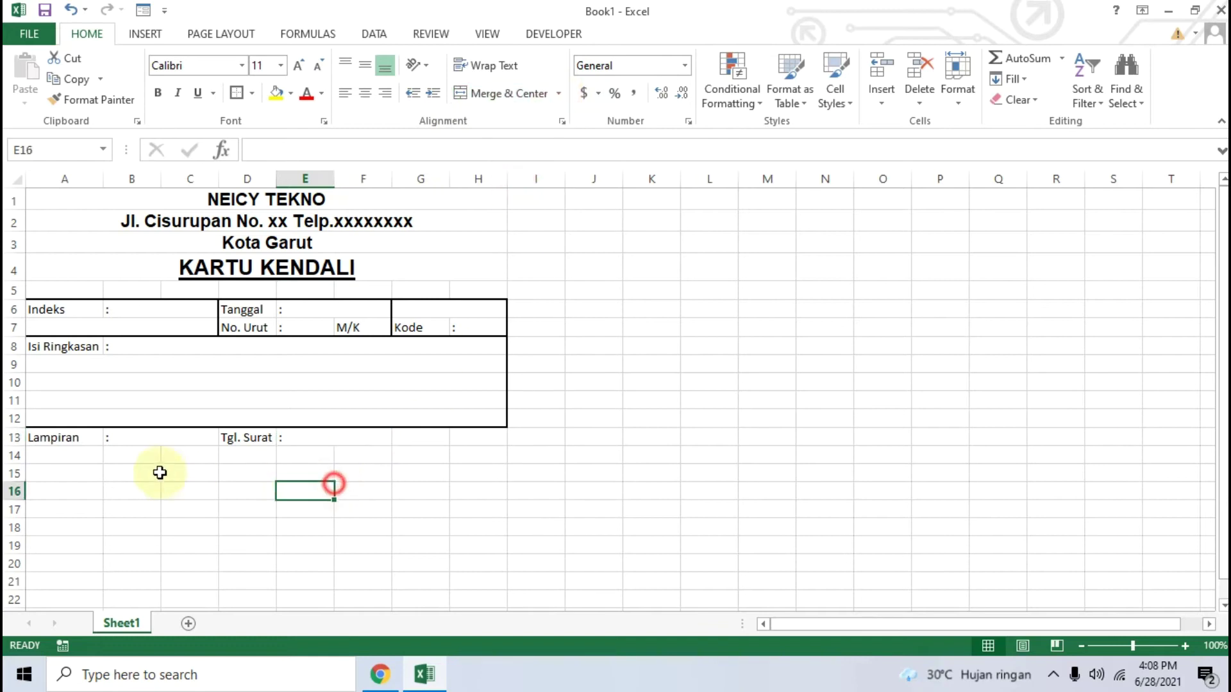
Step: Add outside borders around A13:C13 and D13:F13, then check the reference card
left_click(64, 439)
left_click_drag(112, 438, 170, 438)
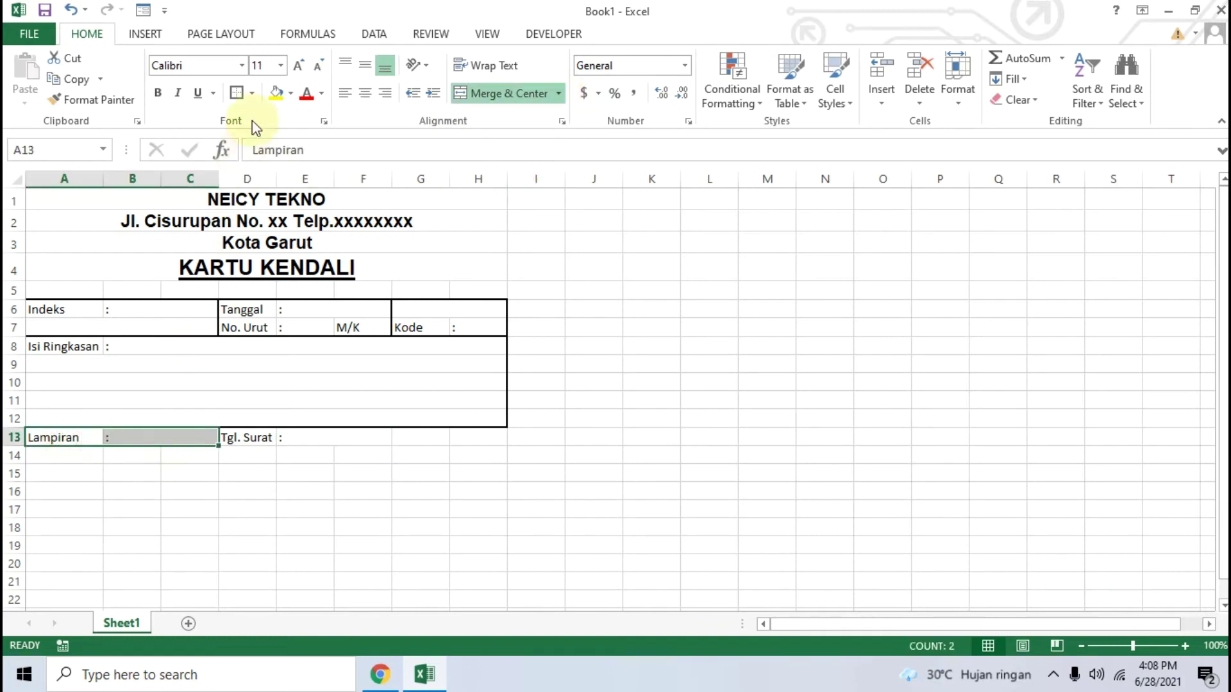
left_click(237, 94)
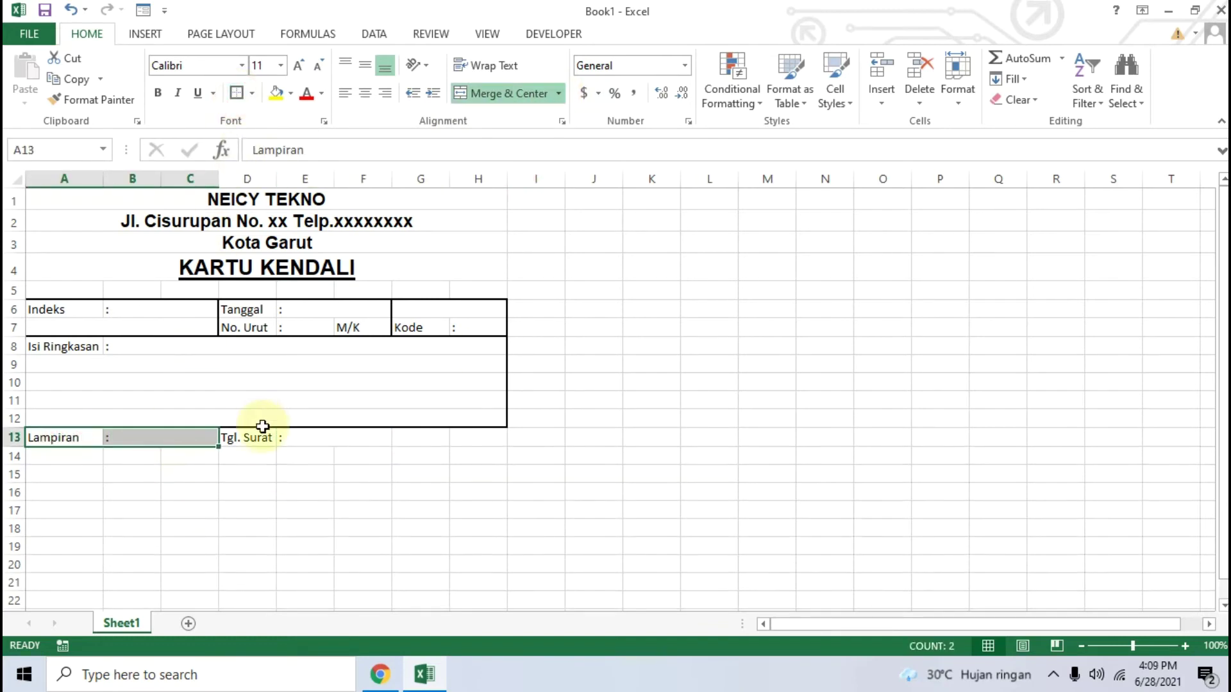
left_click_drag(247, 440, 350, 442)
left_click(237, 94)
left_click(439, 480)
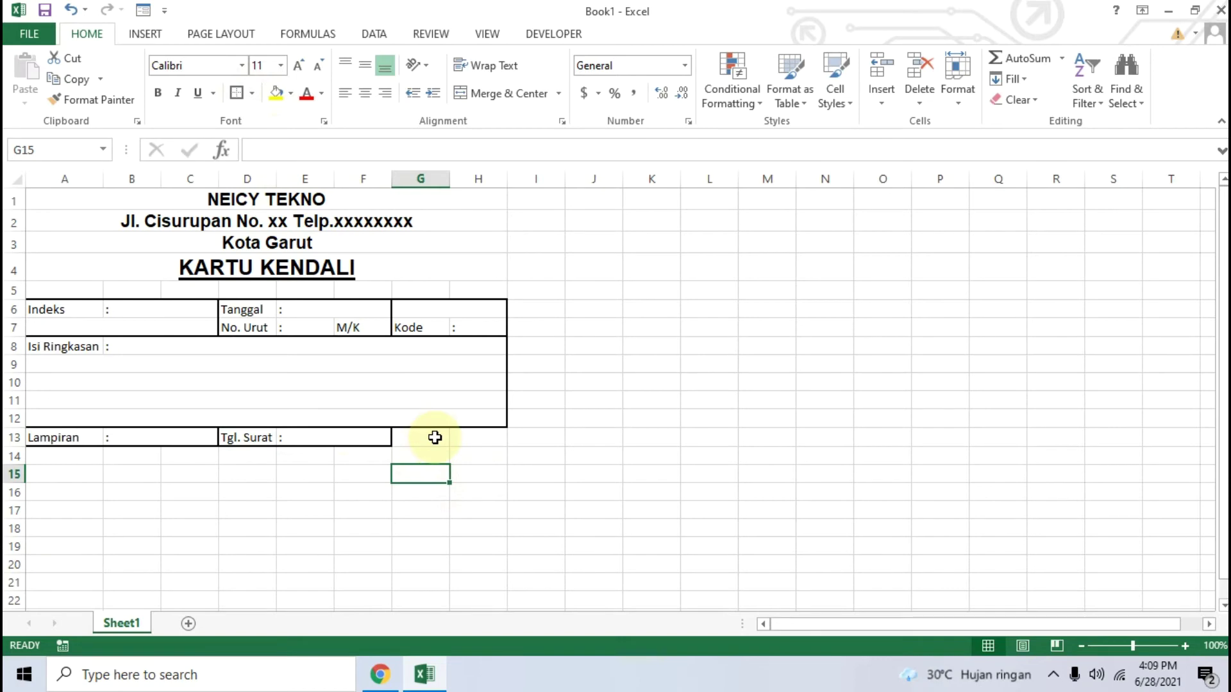
left_click(381, 685)
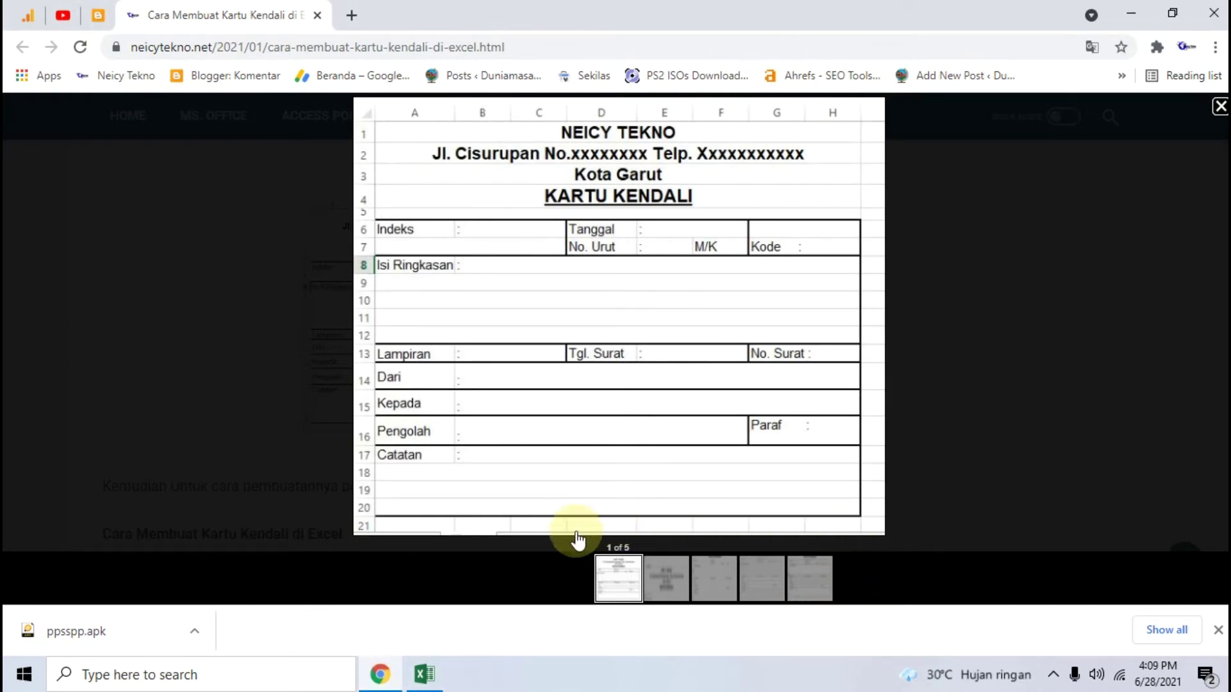
Step: Enter 'No. Surat' in G13 and ':' in H13, then outline G13:H13 with a border
left_click(424, 673)
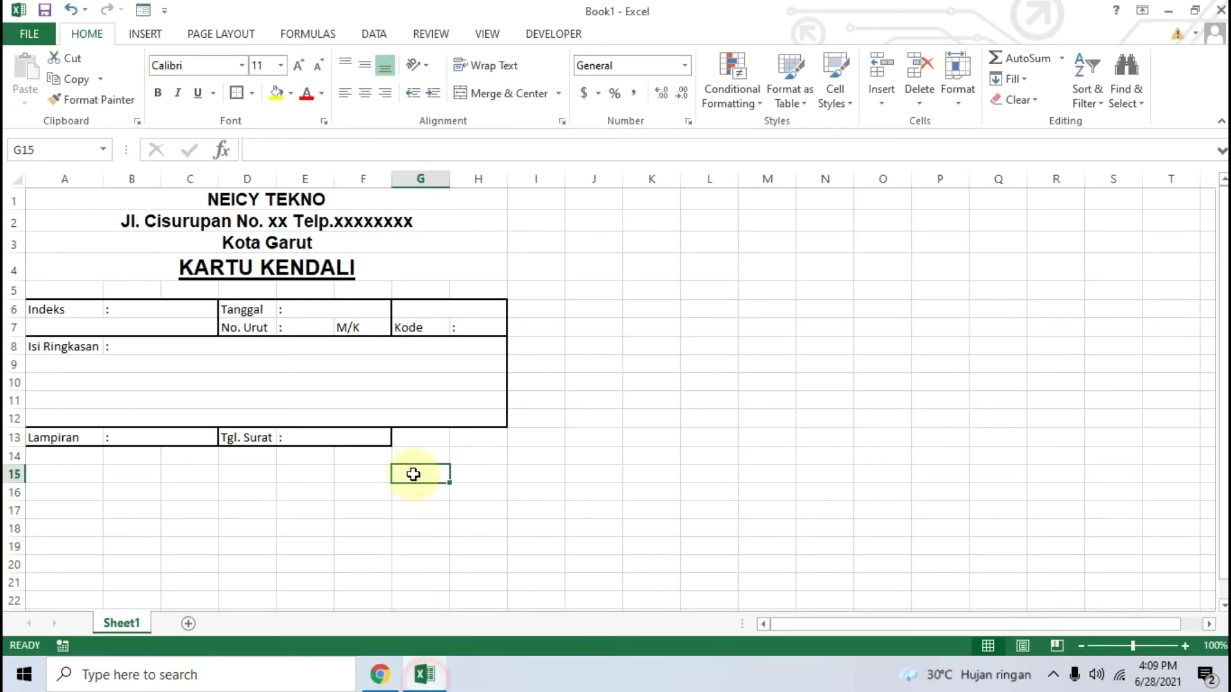
type("No. Surat")
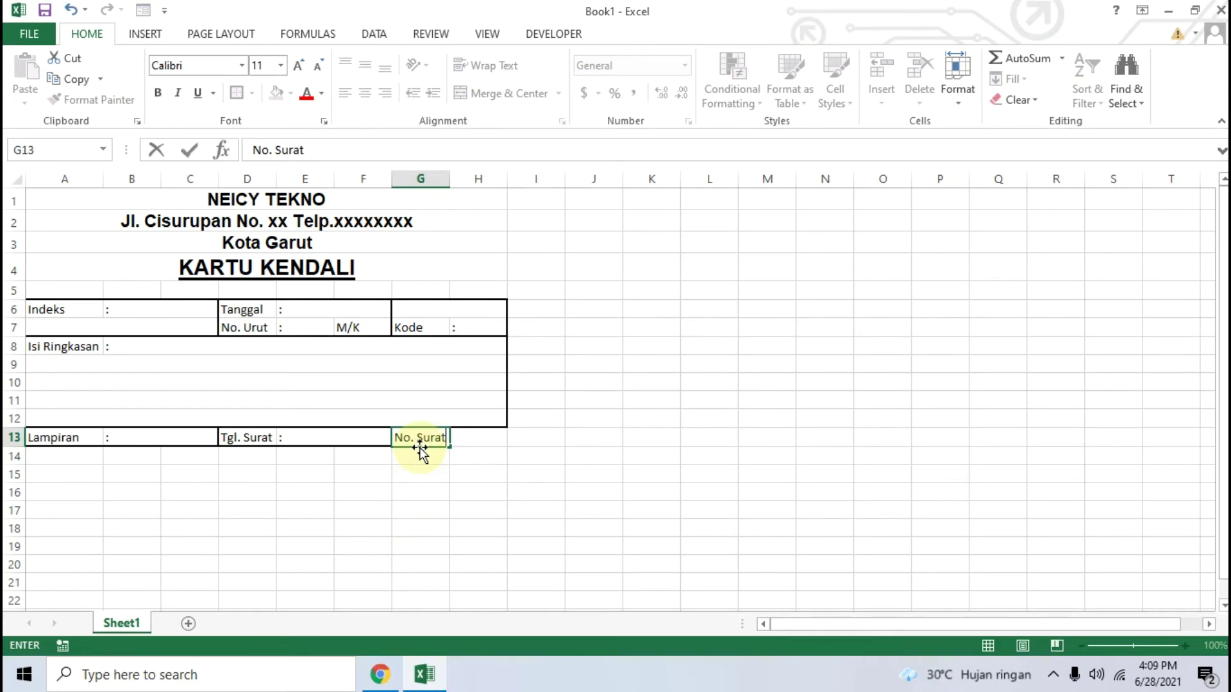
left_click(475, 444)
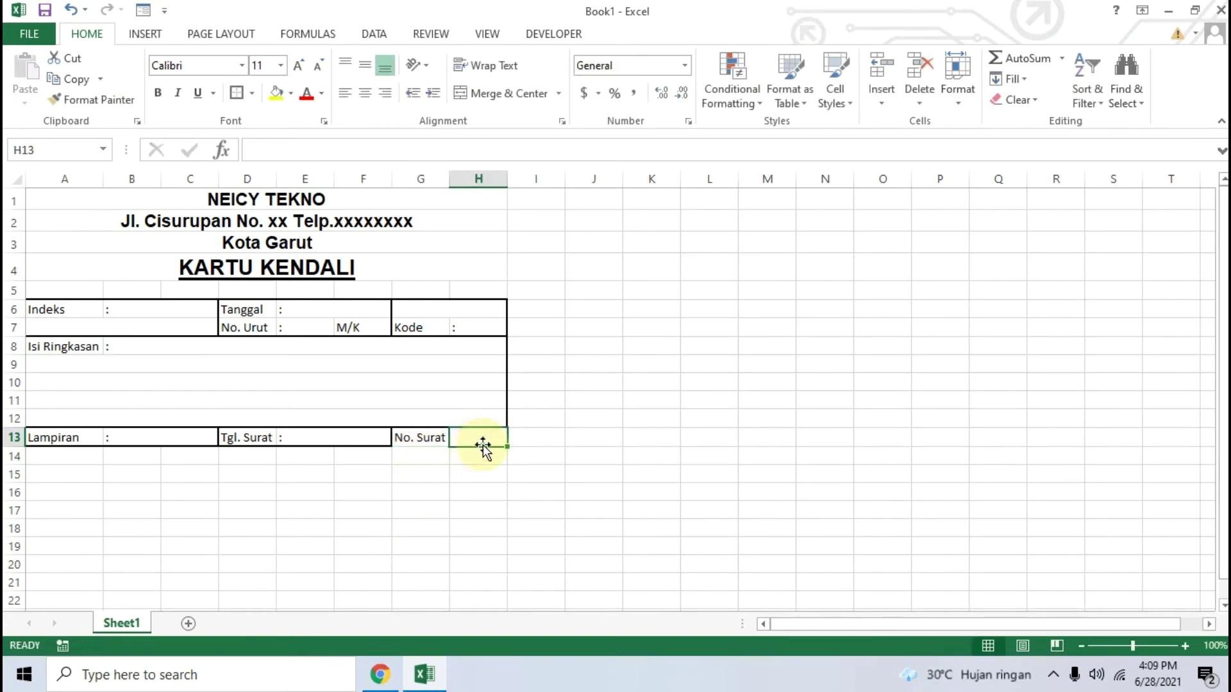
type(":")
left_click(409, 472)
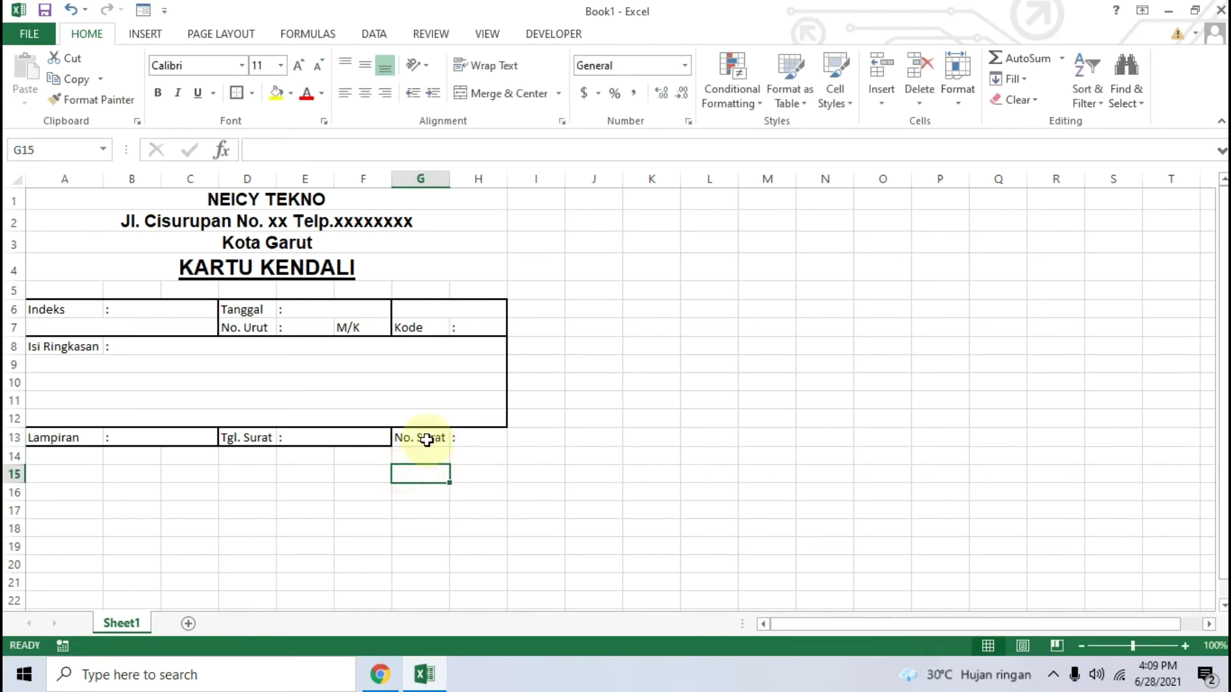
left_click_drag(429, 440, 489, 440)
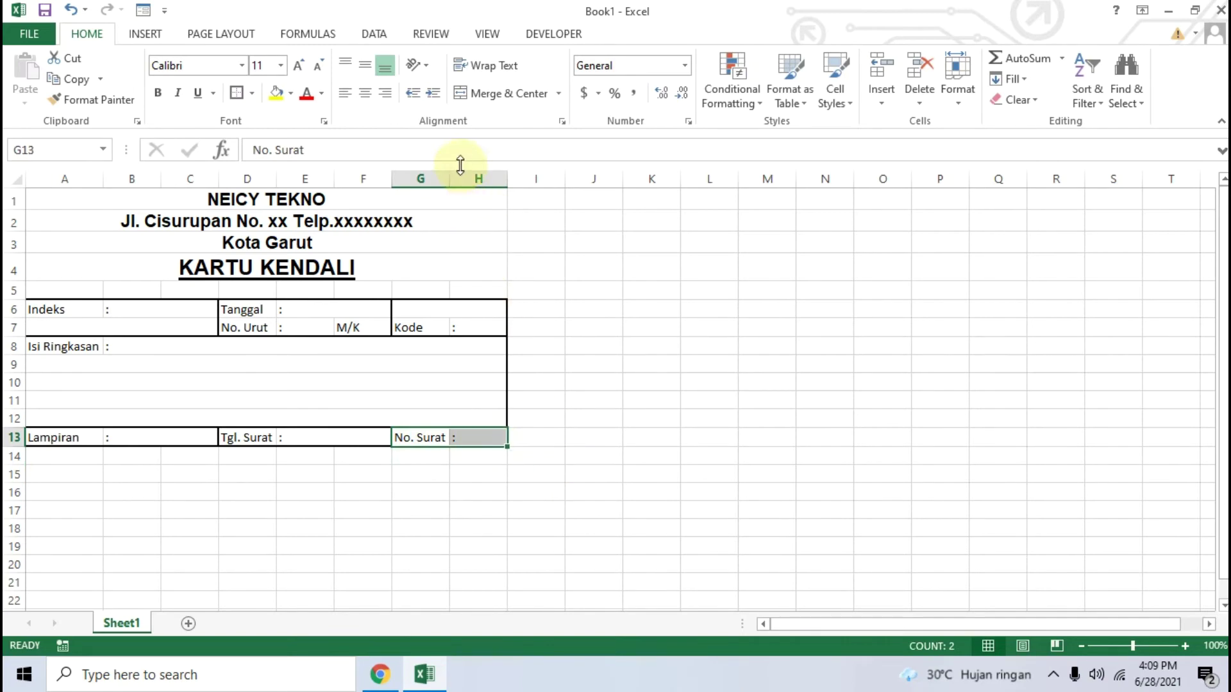
left_click(239, 96)
left_click(337, 502)
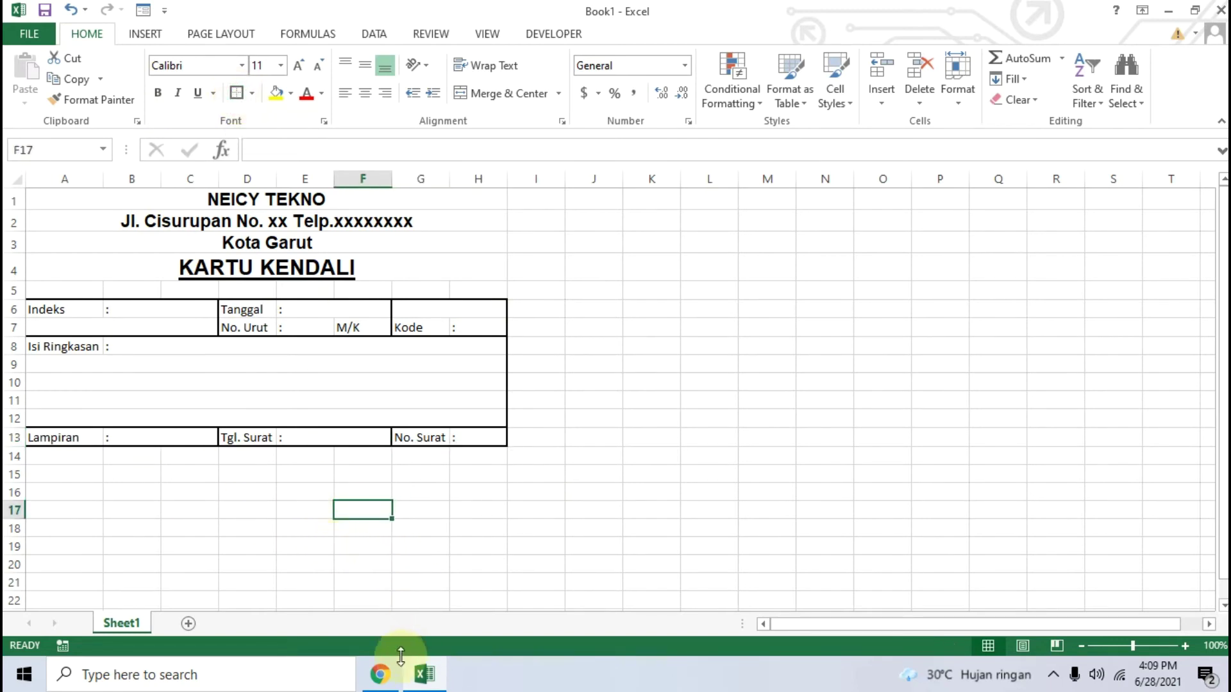
left_click(384, 673)
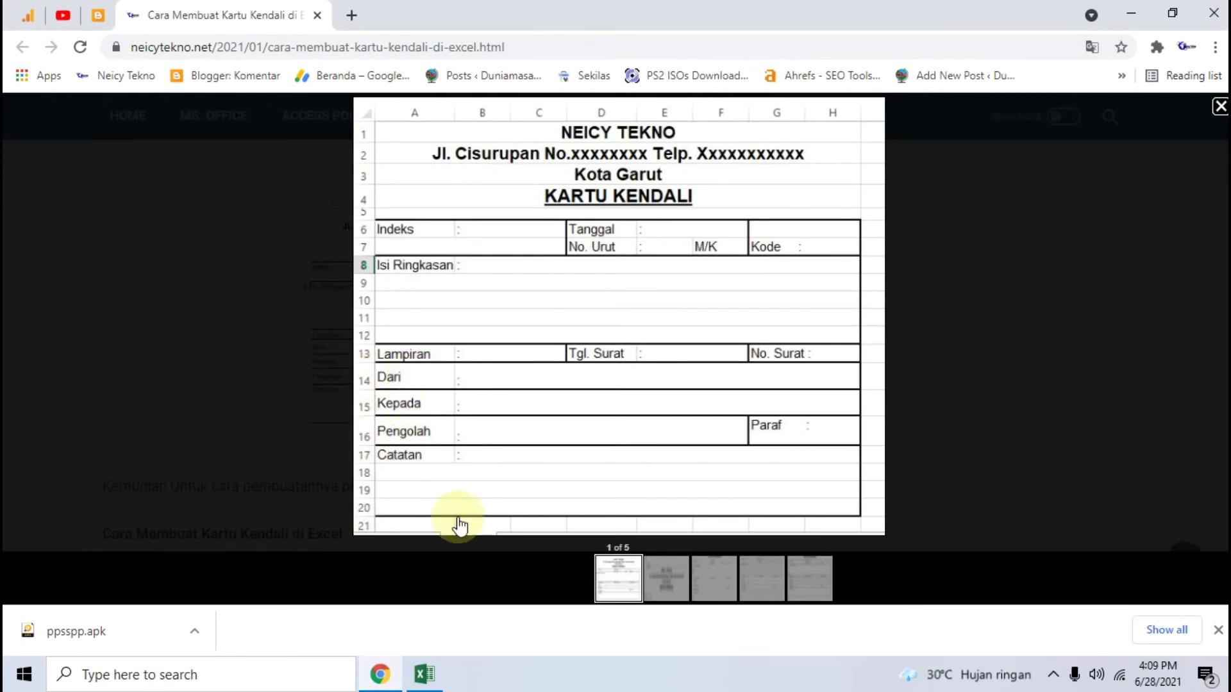
left_click(380, 676)
Step: Enter Dari with a colon in A14:B14 and Kepada with a colon in A15:B15
left_click(61, 456)
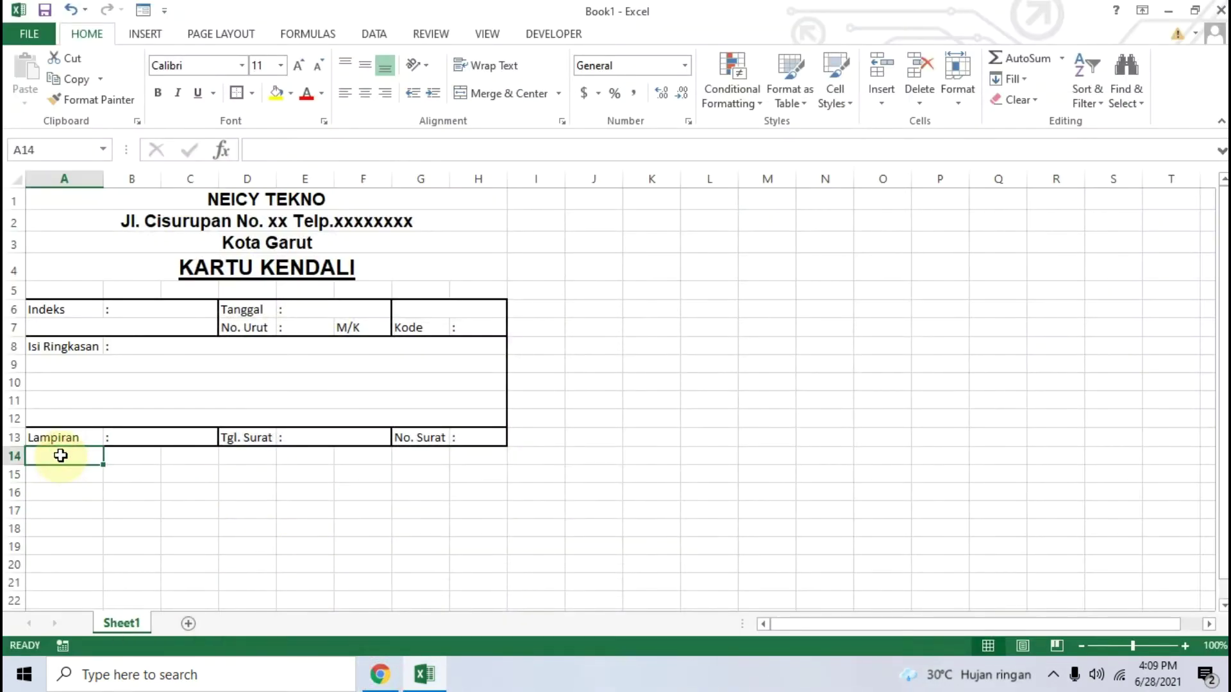
type("Dari")
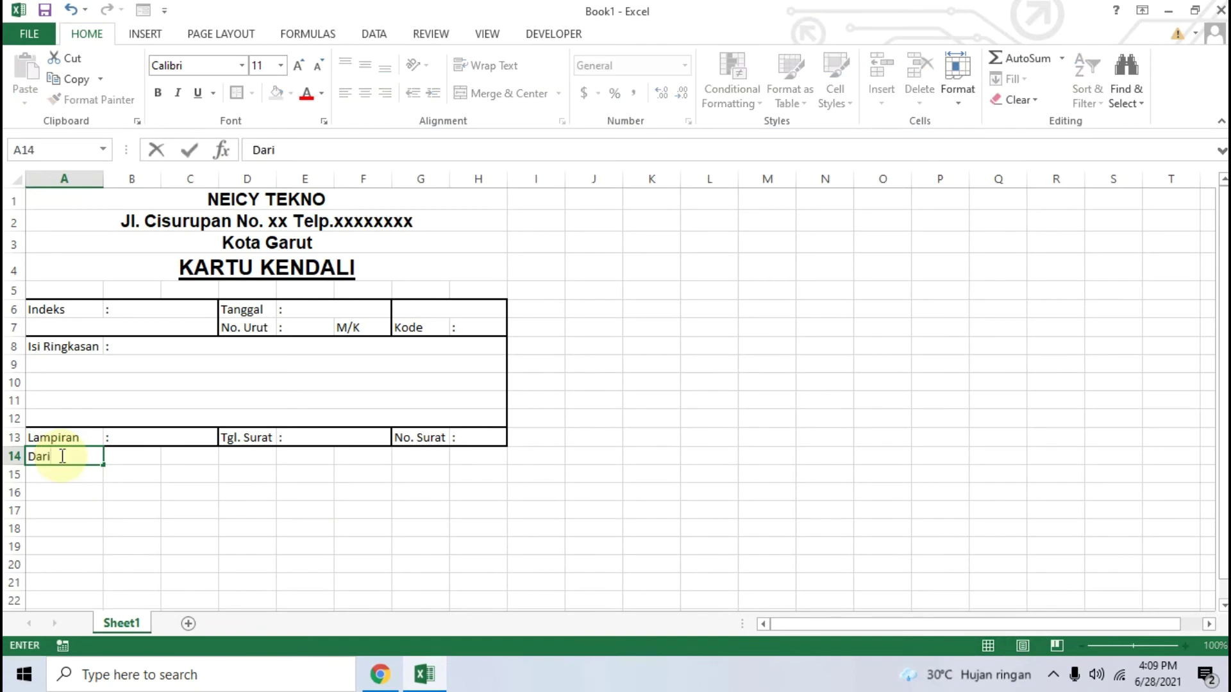
key("Tab")
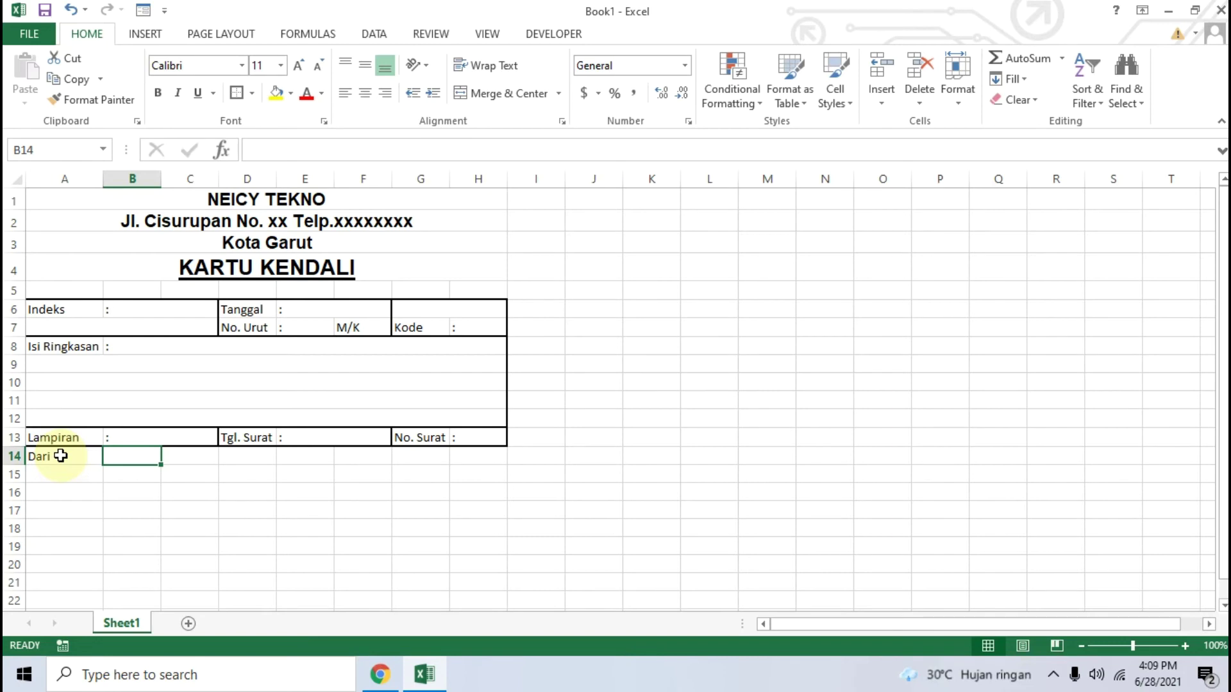
type(":")
key("Return")
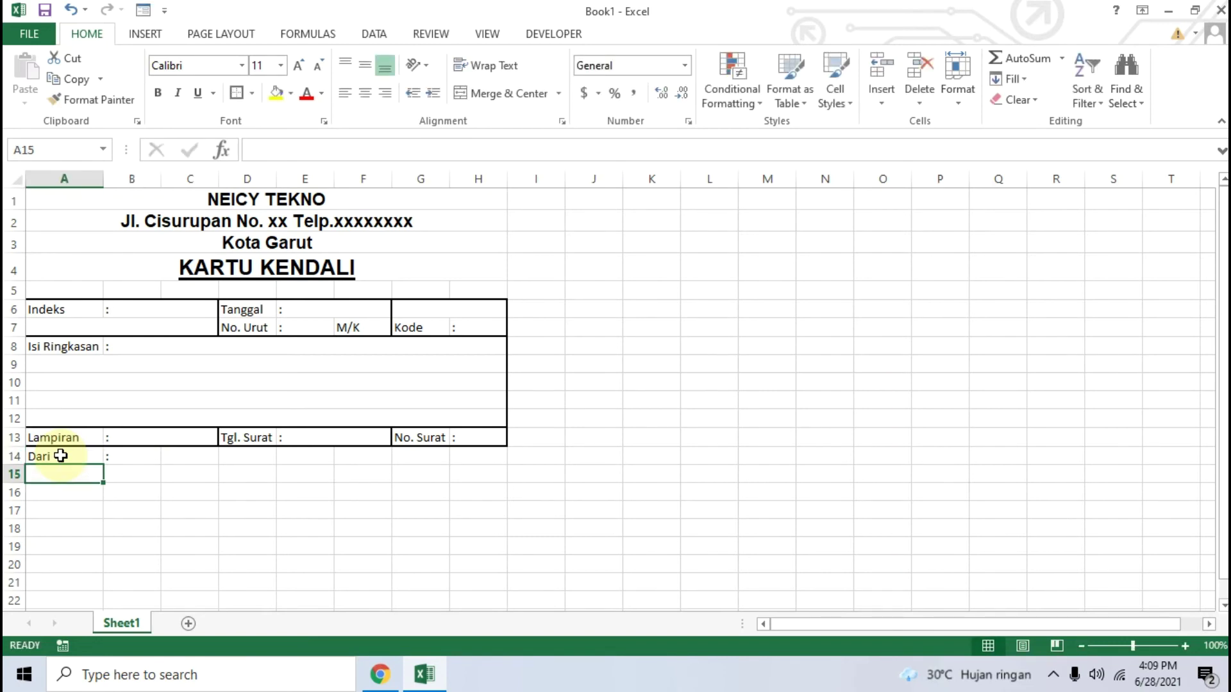
type("Kepada")
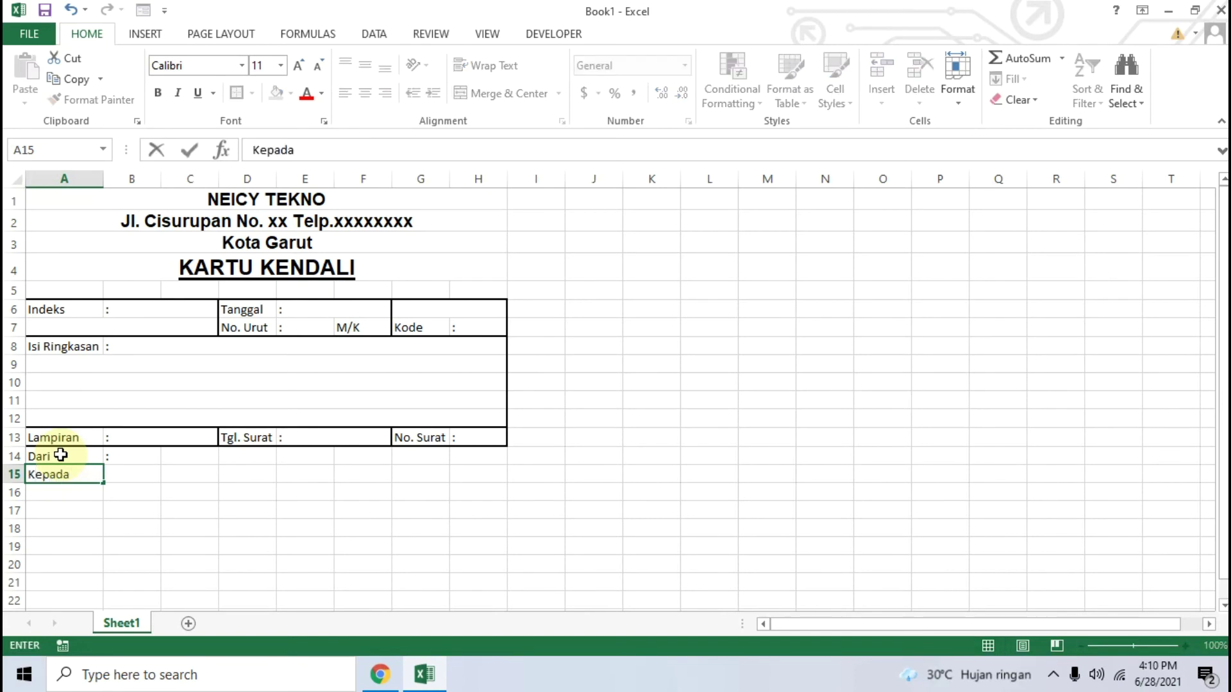
key("Tab")
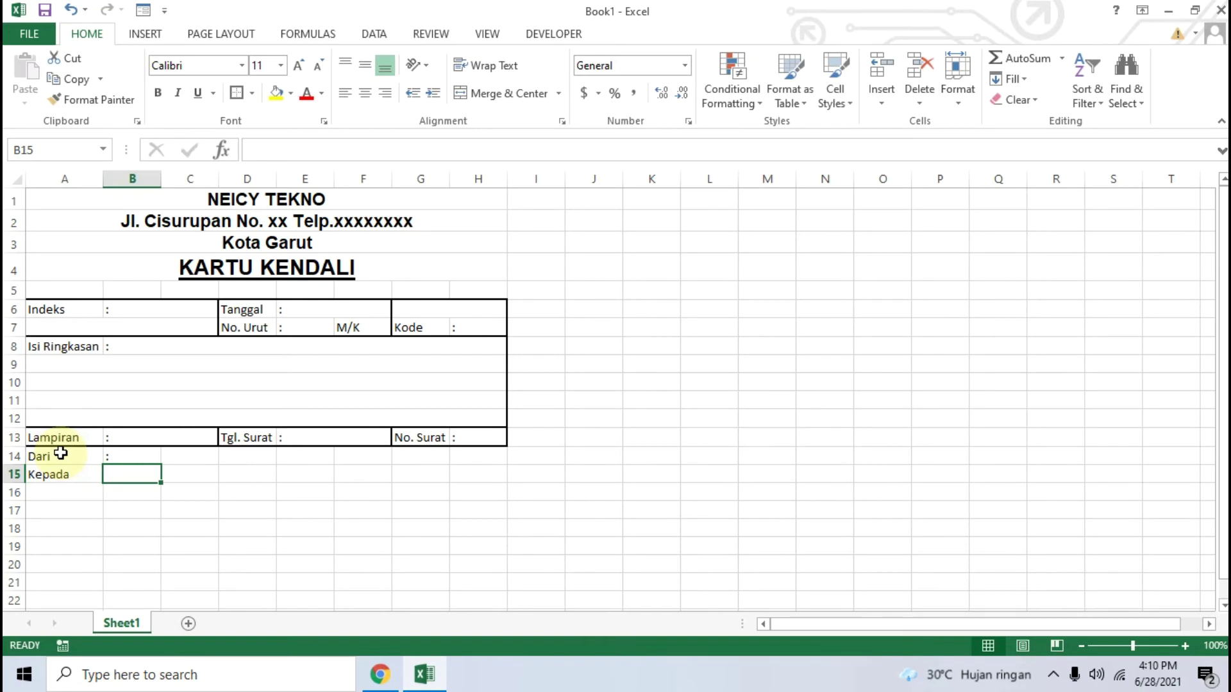
type(":")
left_click(187, 489)
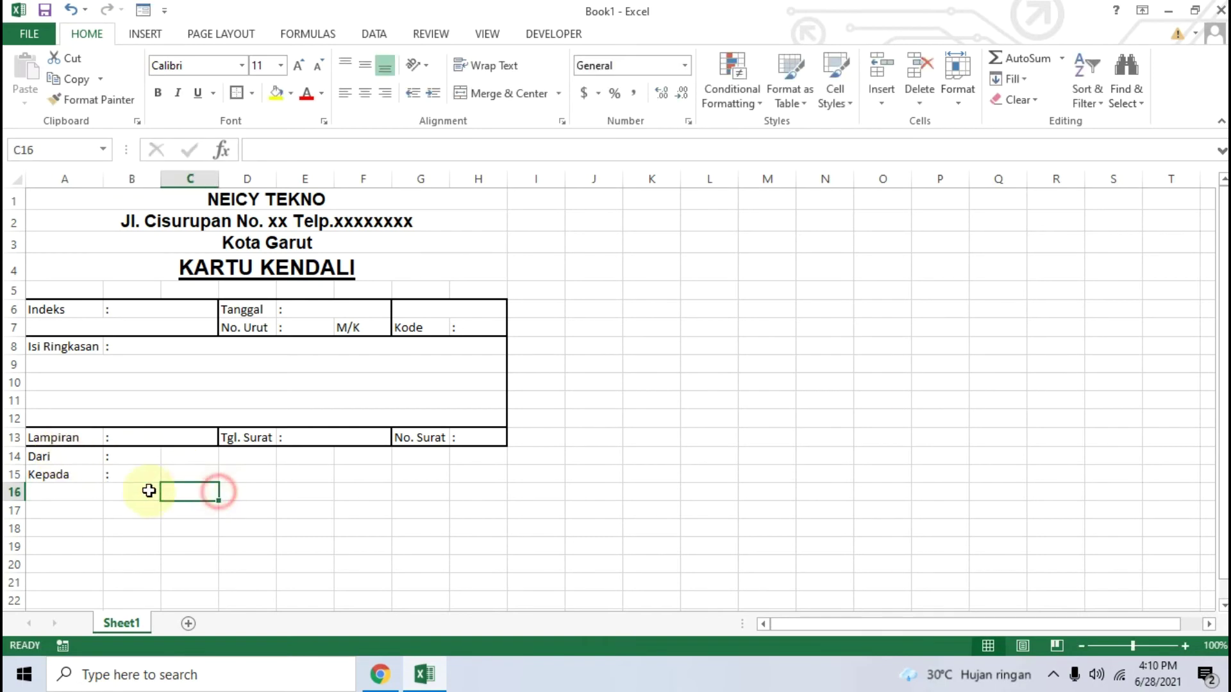
Step: Merge B14:H14 and B15:H15 into single cells using Merge & Center options
left_click(139, 458)
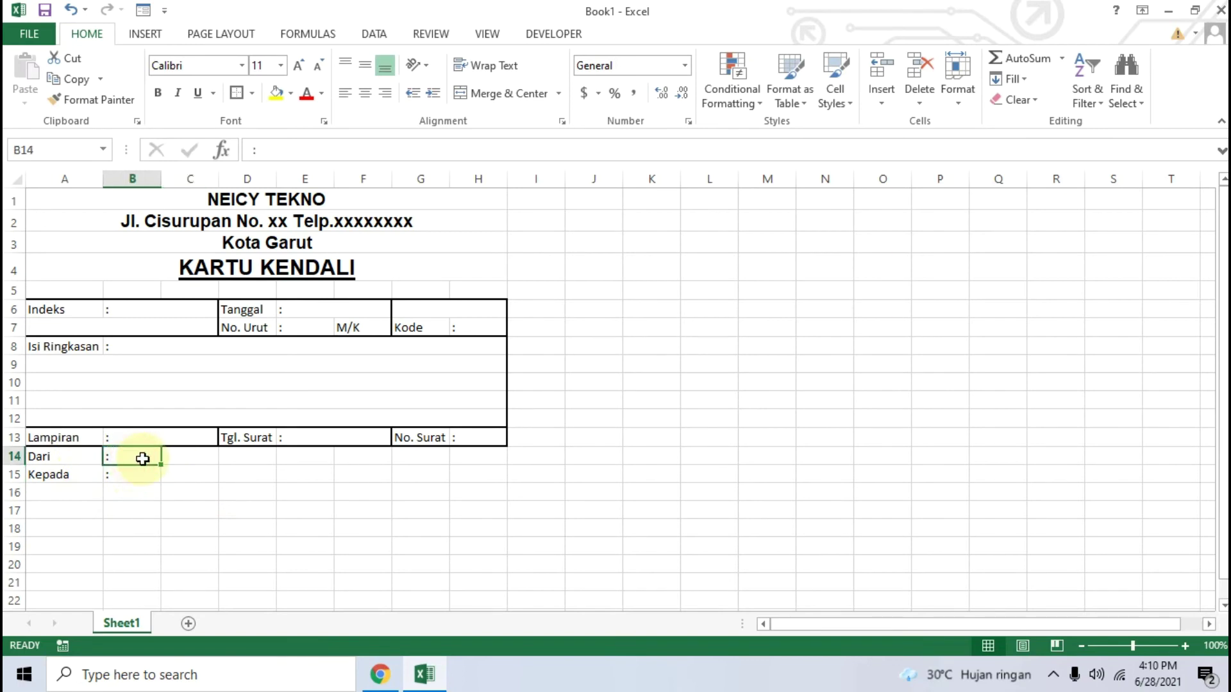
left_click_drag(142, 460, 468, 462)
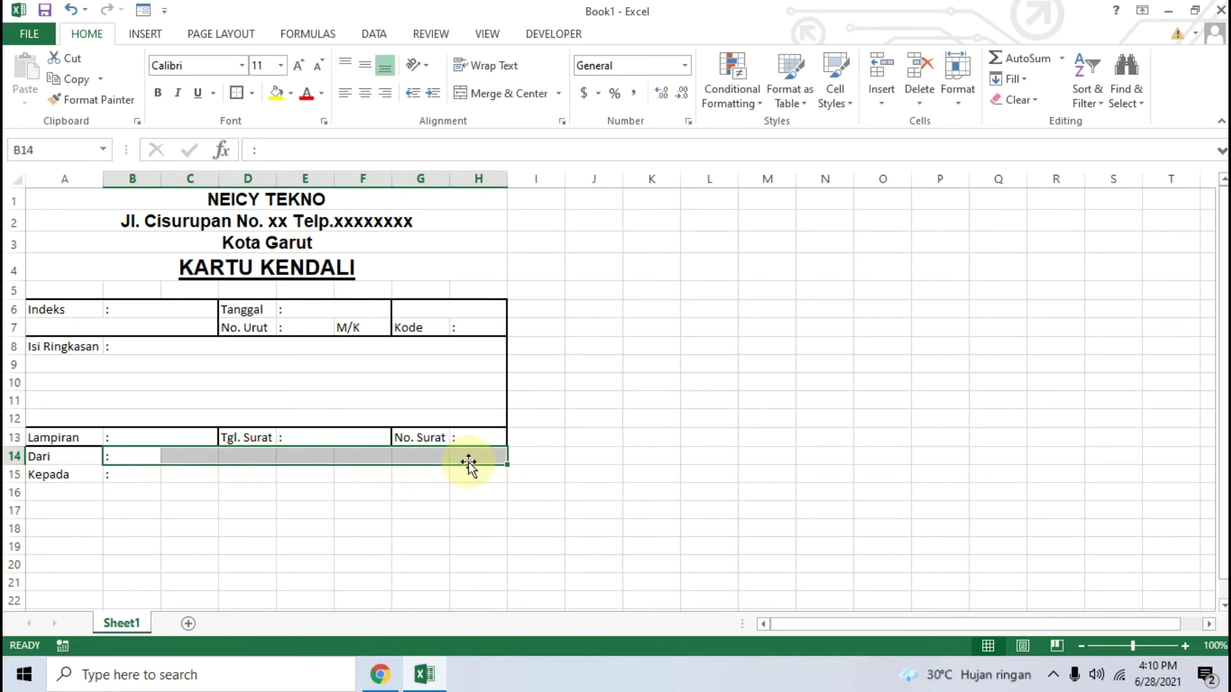
left_click(560, 94)
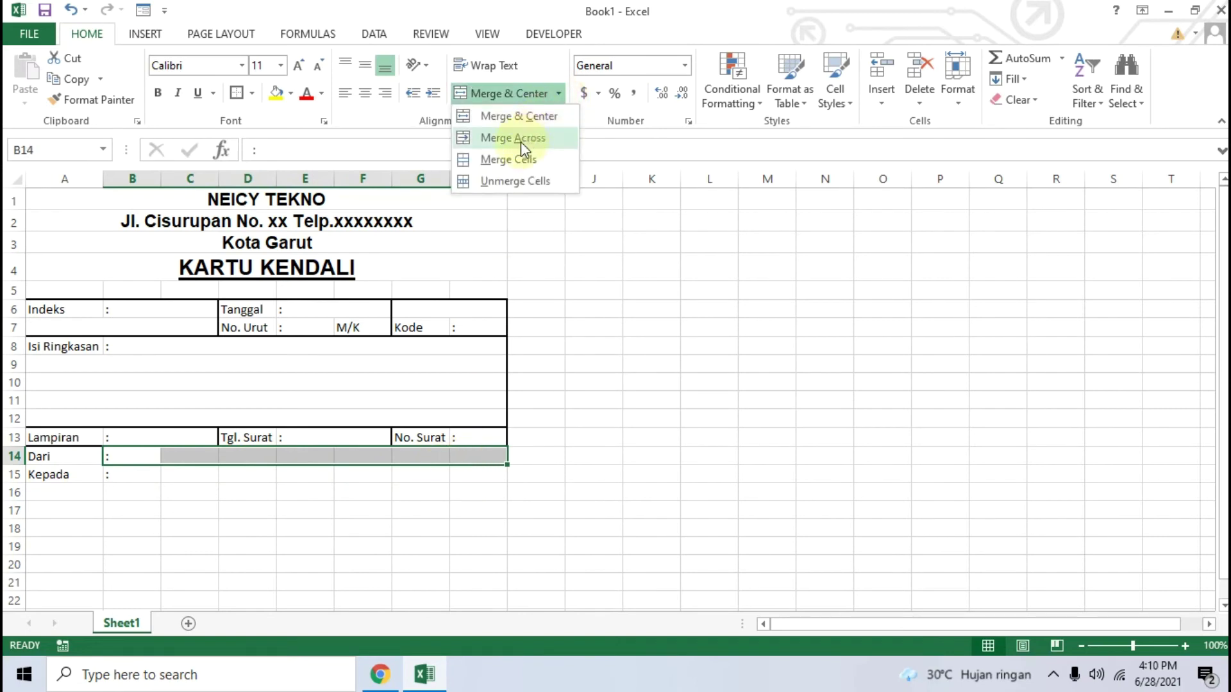
left_click(509, 159)
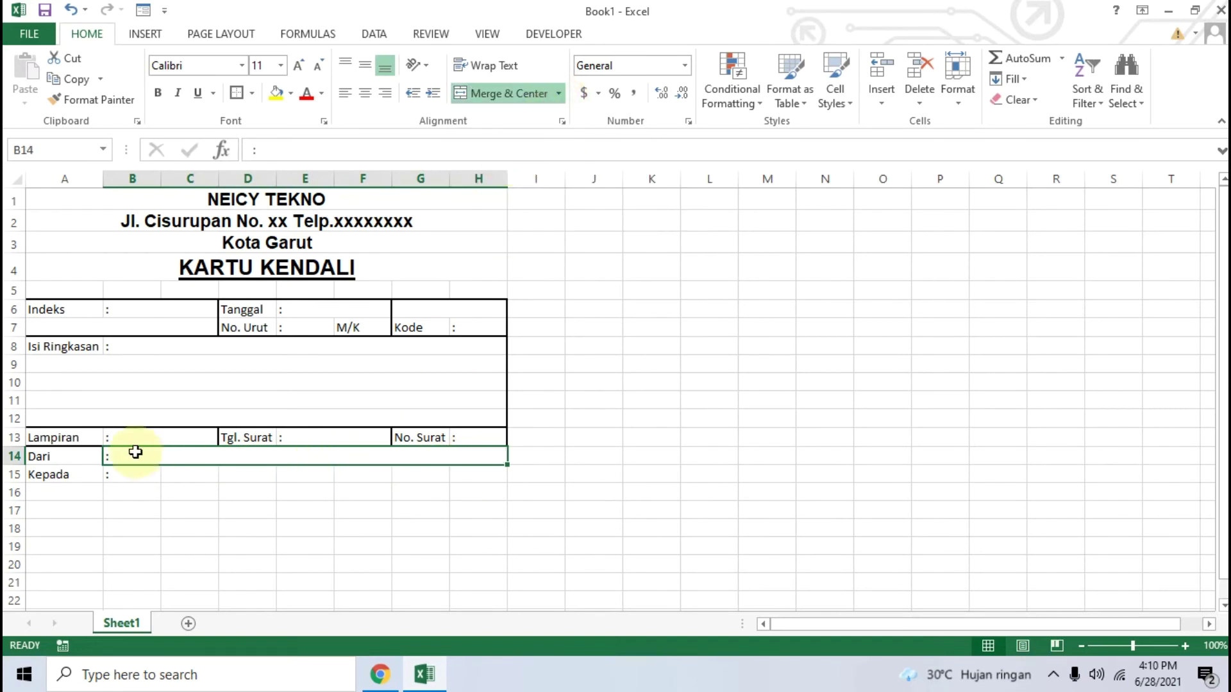
left_click(121, 475)
left_click_drag(143, 475, 478, 470)
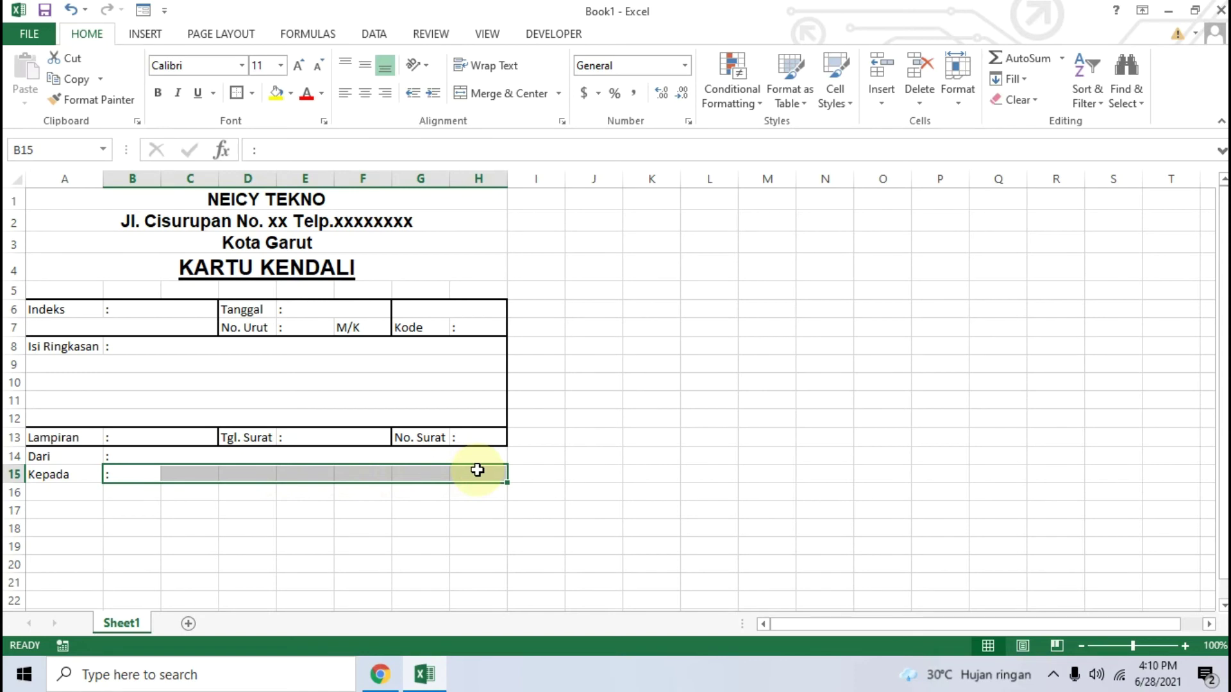
left_click(559, 93)
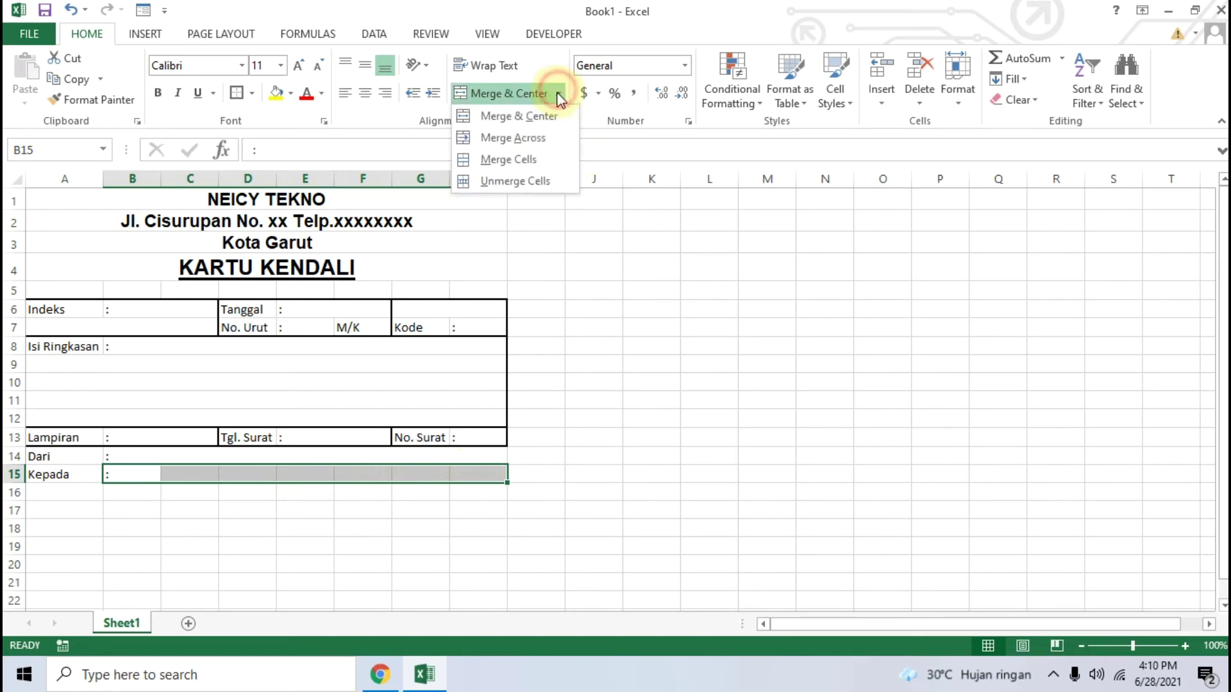
left_click(518, 160)
left_click(231, 491)
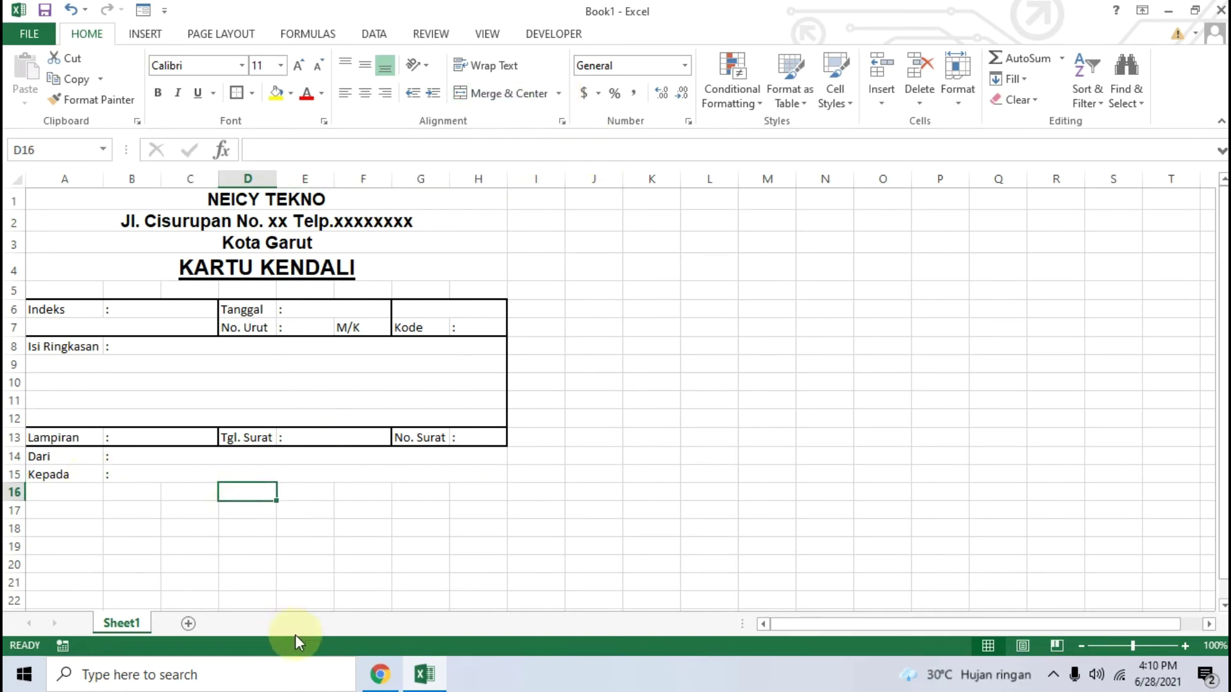
left_click(384, 677)
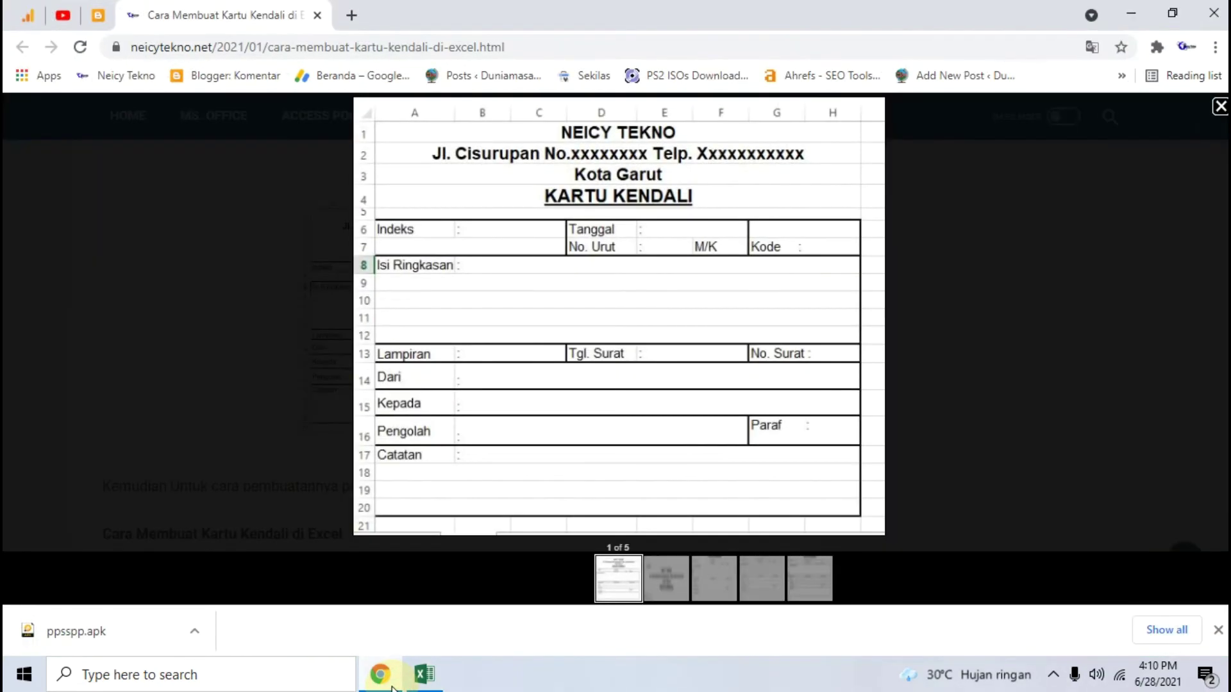
Step: Add borders around the Dari row A14:H14 and the Kepada row A15:H15
left_click(423, 675)
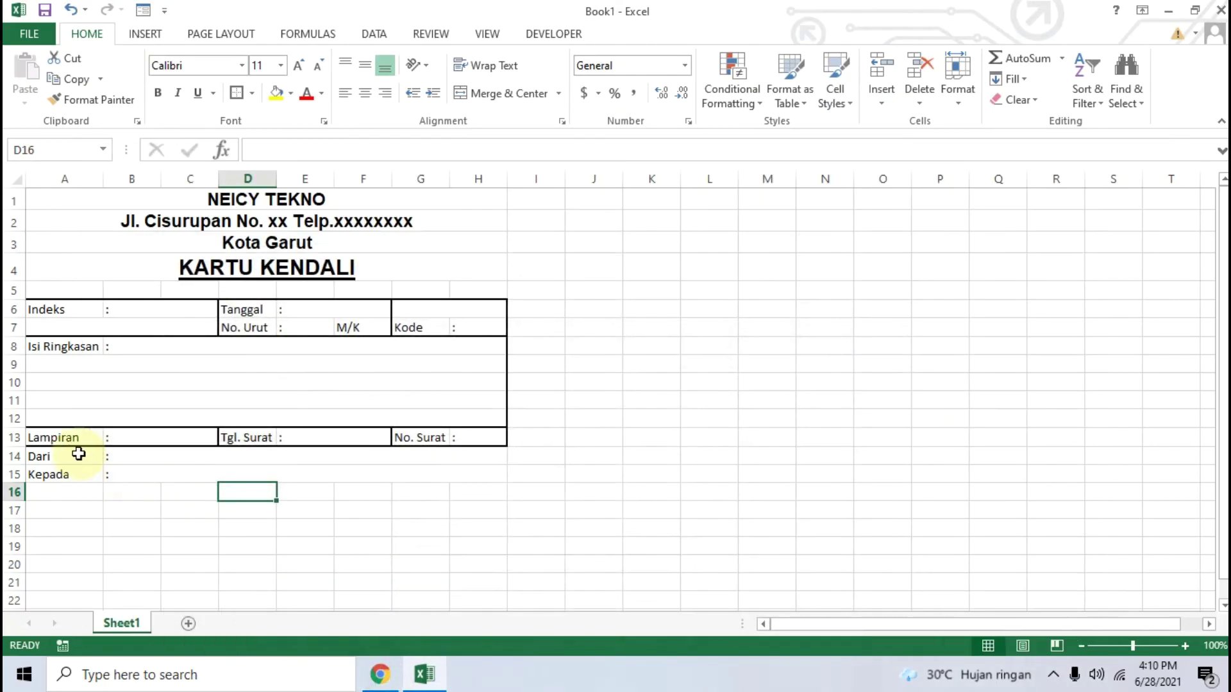
left_click_drag(68, 456, 503, 457)
left_click(237, 93)
left_click(78, 478)
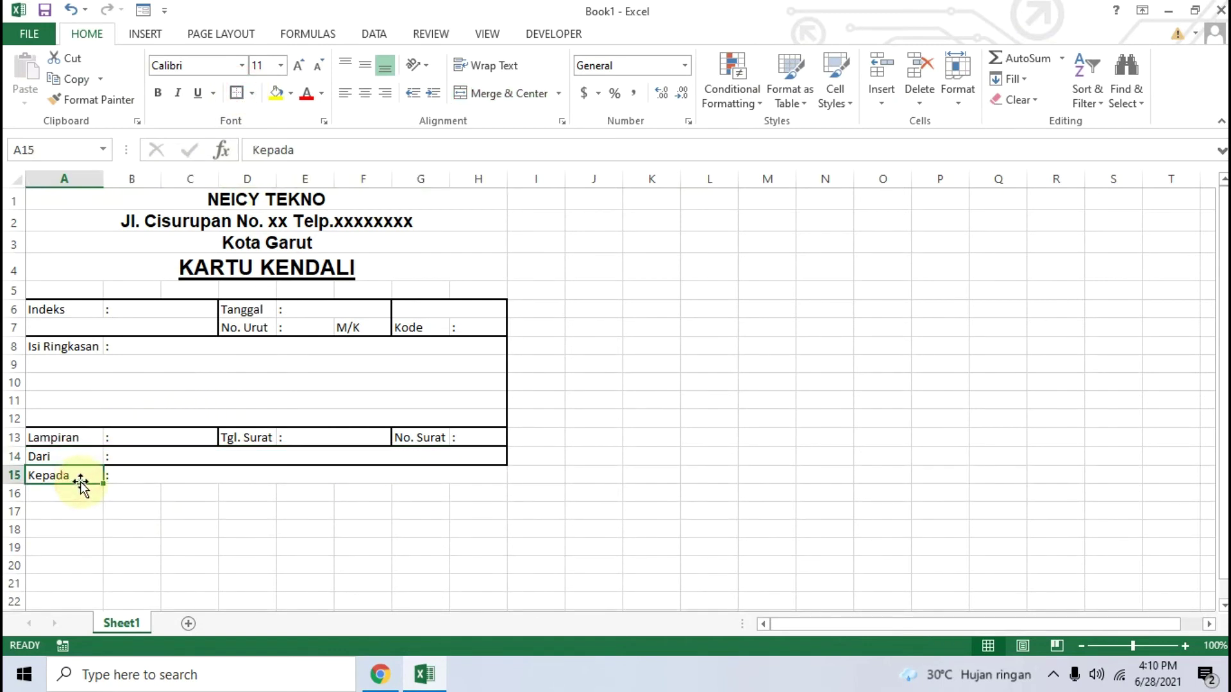
left_click_drag(81, 475, 503, 474)
left_click(236, 93)
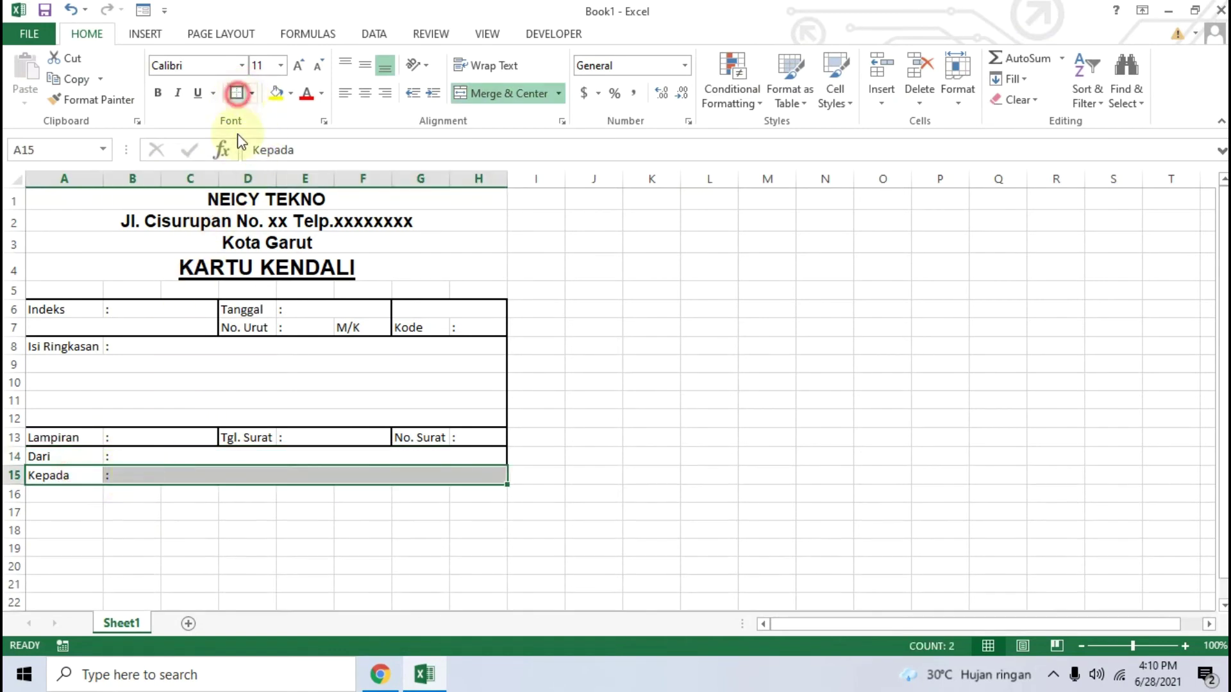
left_click(220, 528)
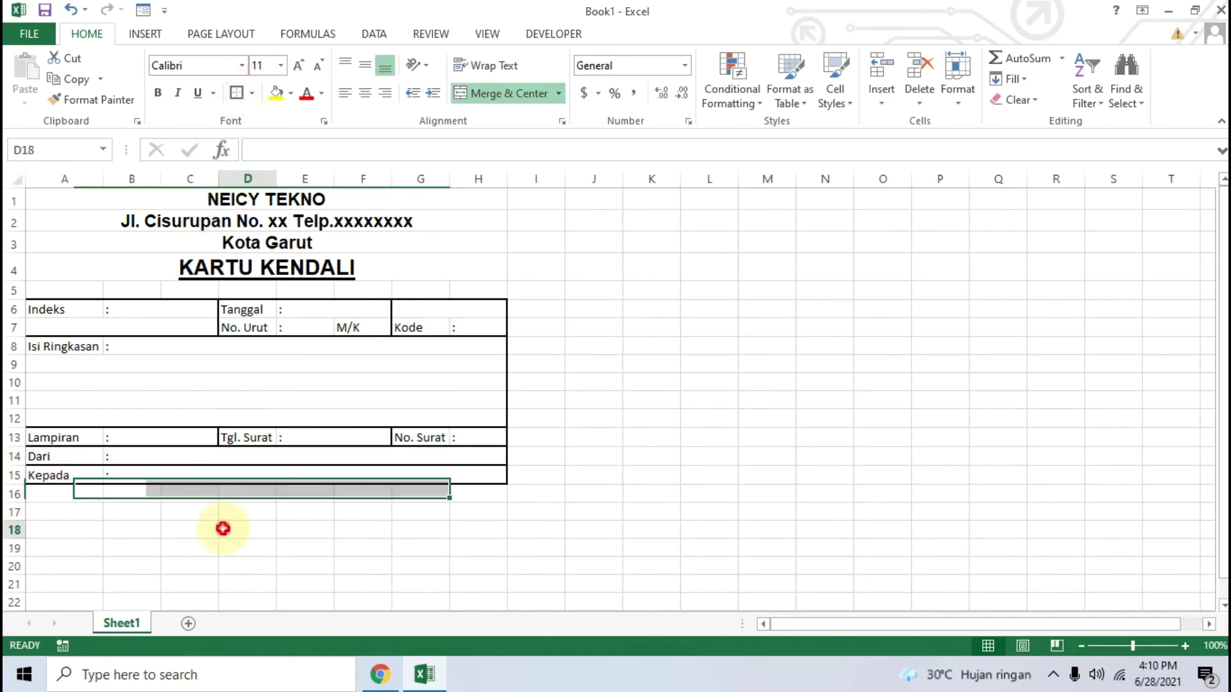
left_click(388, 673)
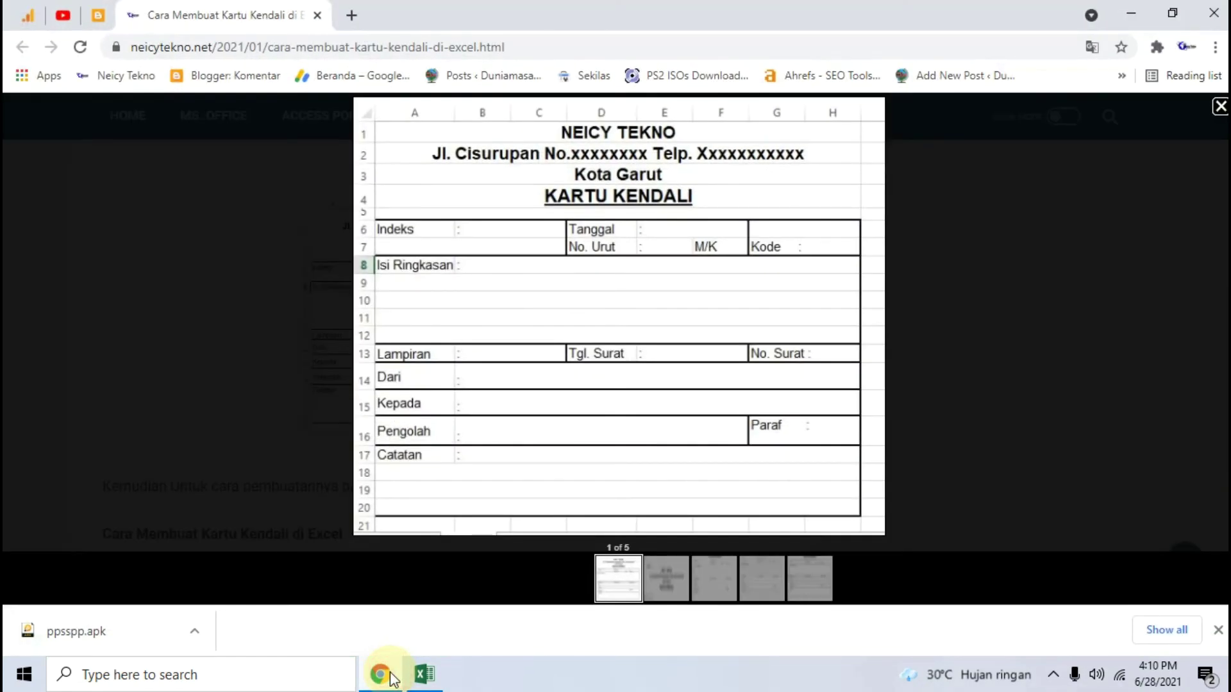
left_click(423, 674)
left_click(44, 496)
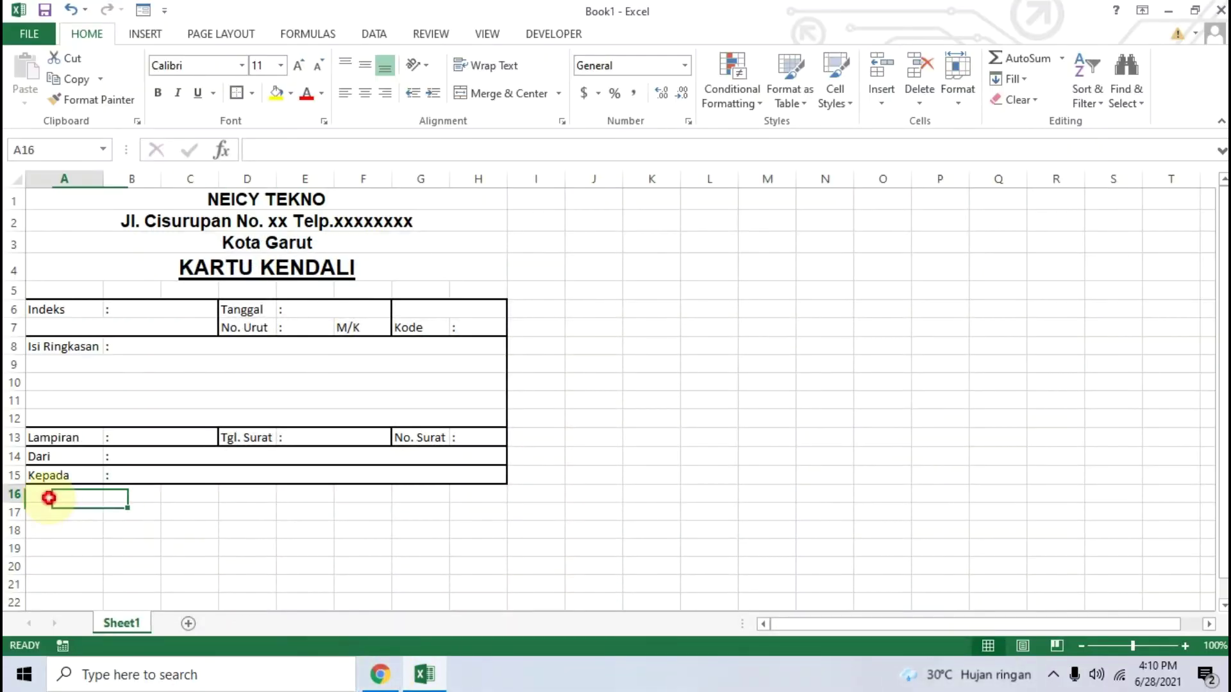
Step: Enter Pengolah in A16 with a colon in B16
left_click(384, 676)
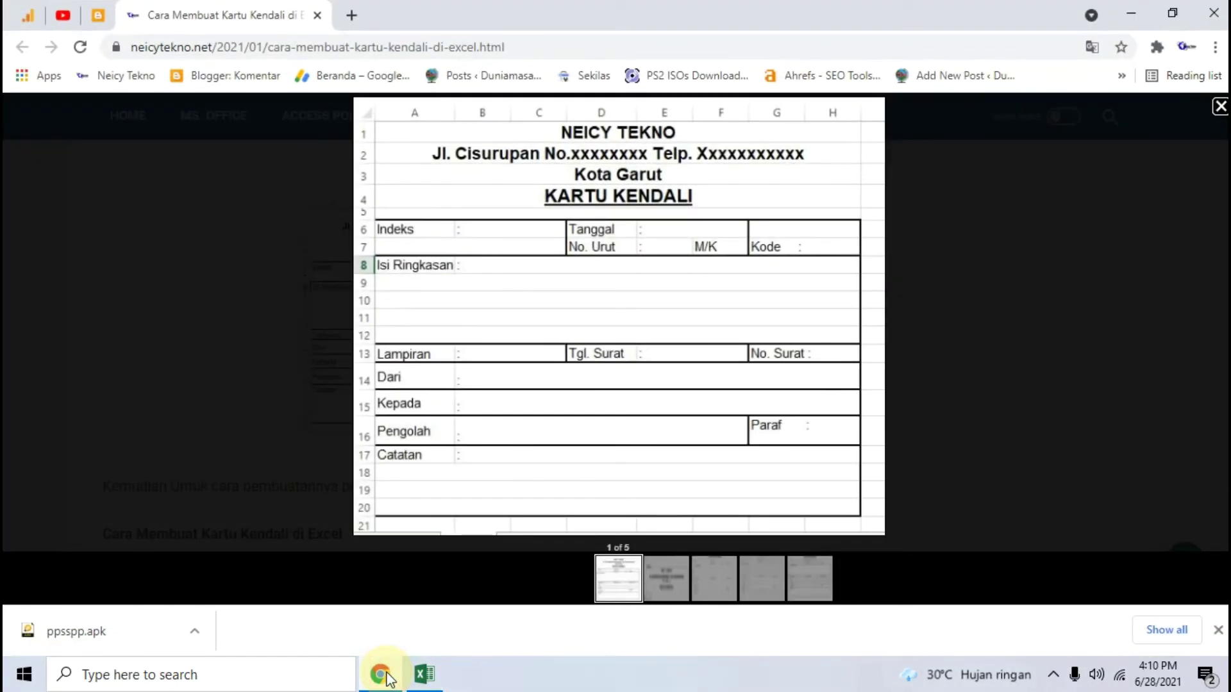
left_click(384, 676)
type("P")
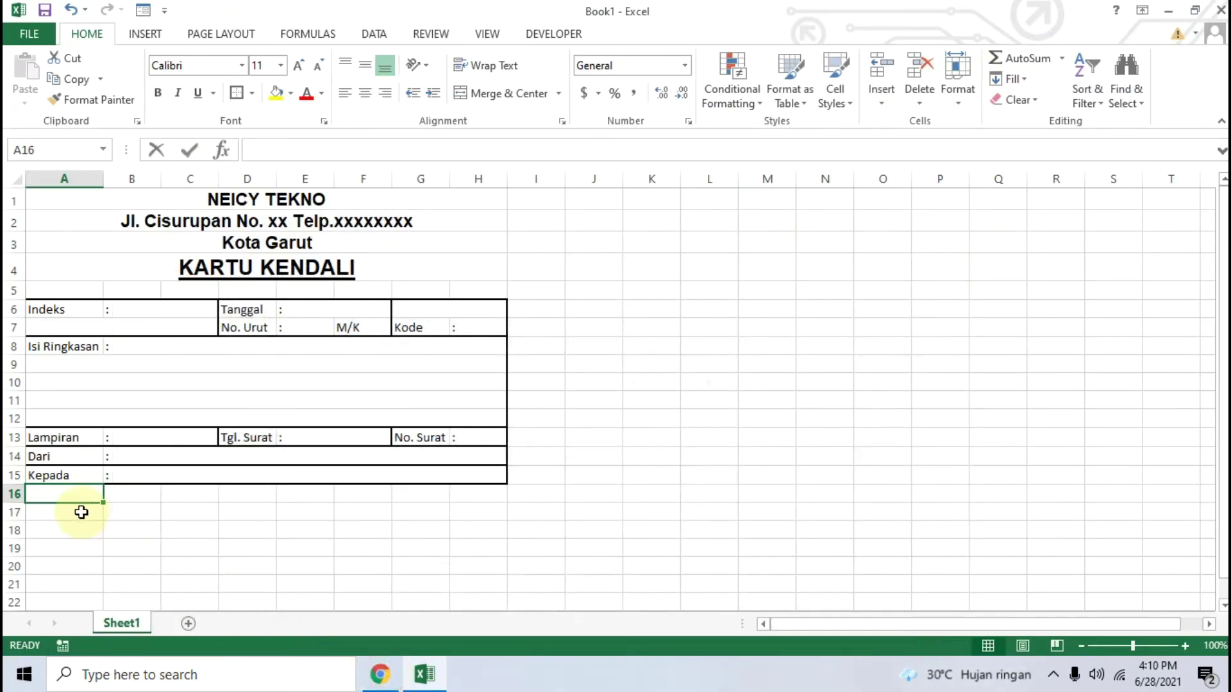
type("engolah")
key("Tab")
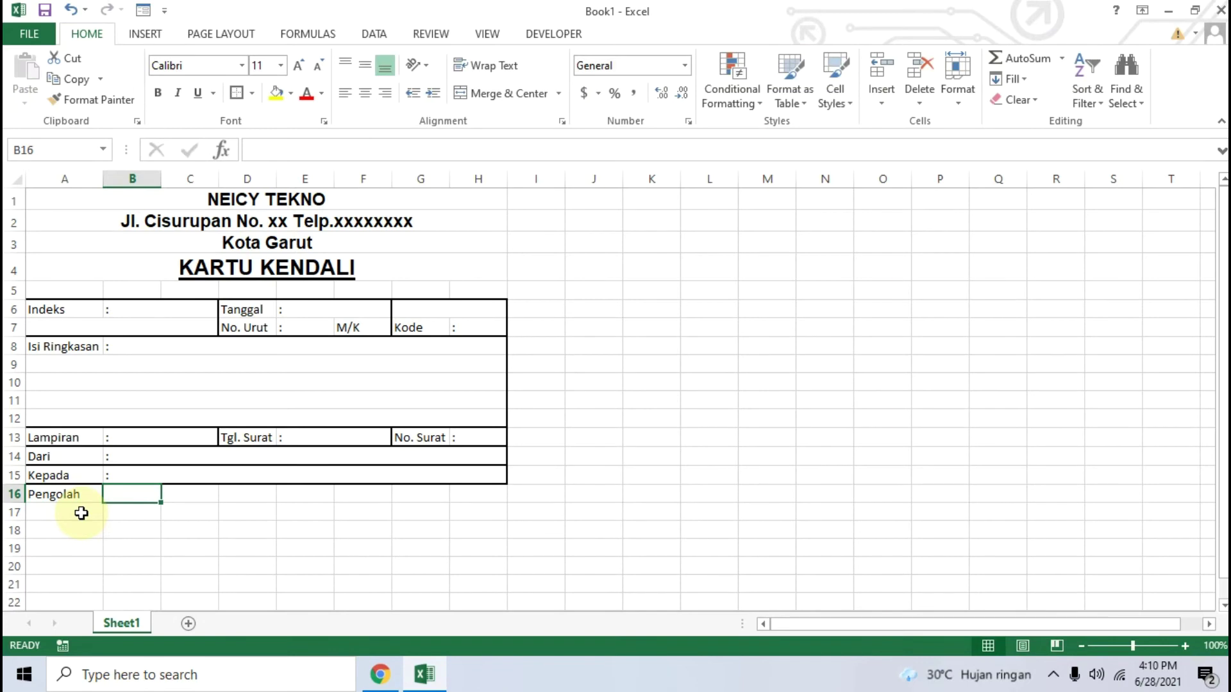
type(":")
key("Tab")
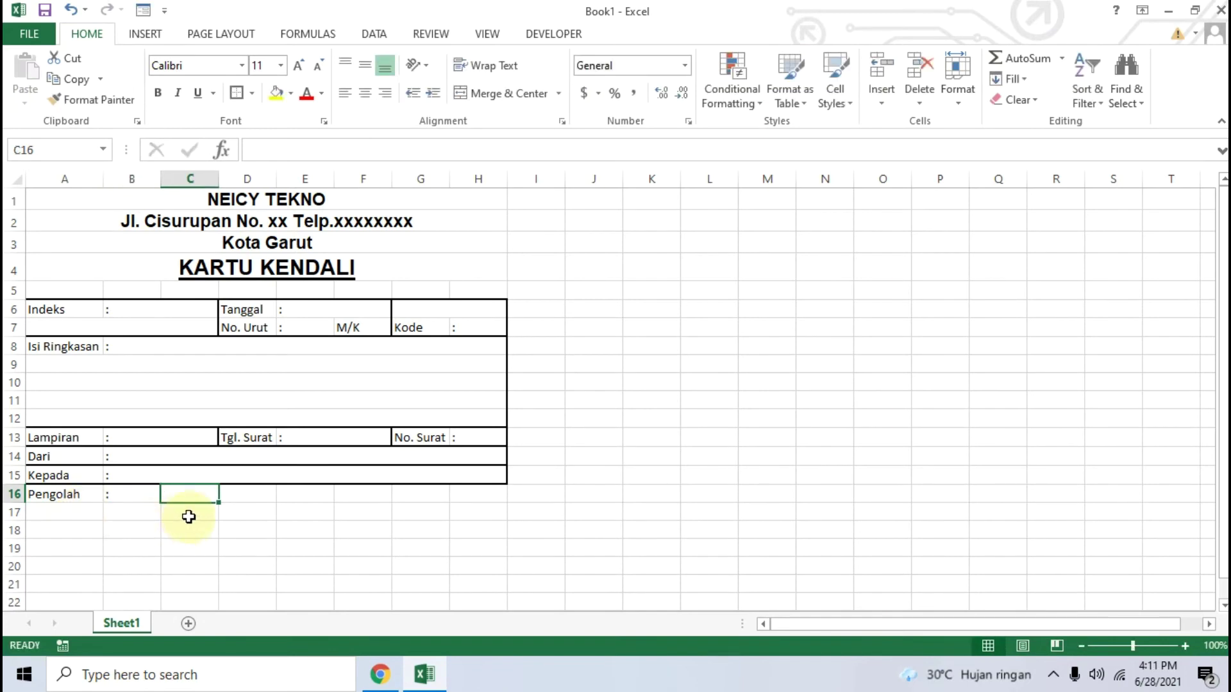
Step: Merge B16 through F16 into one cell
left_click(395, 680)
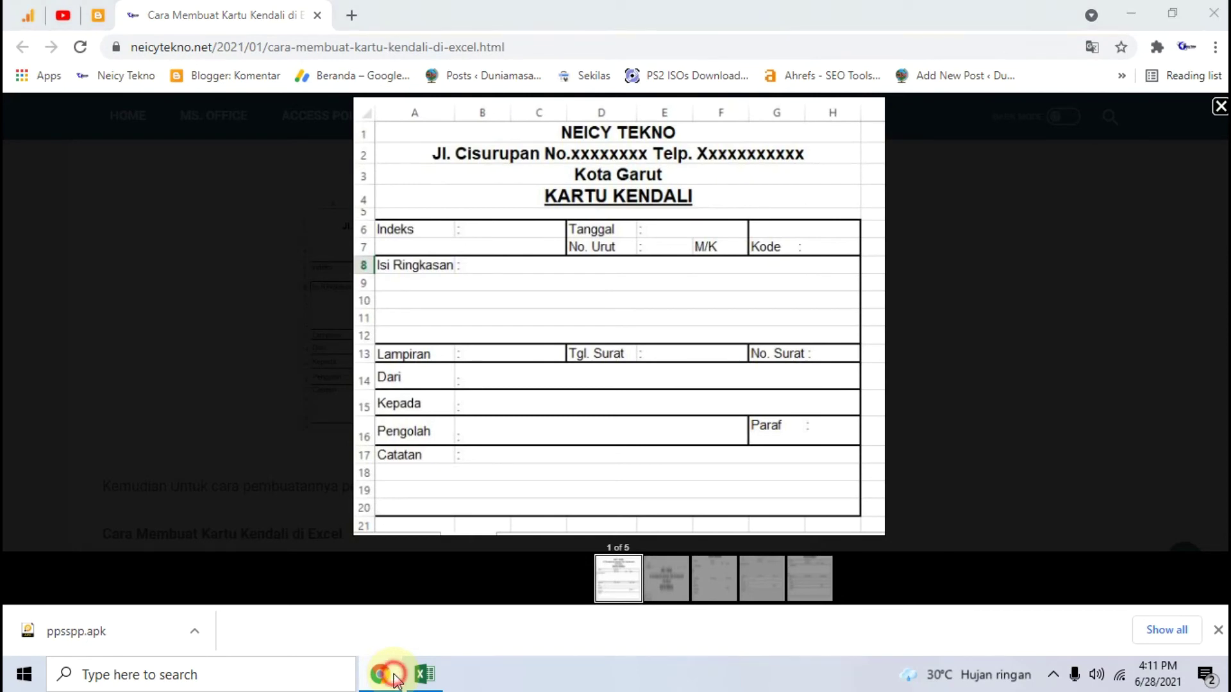
left_click(423, 674)
left_click(134, 495)
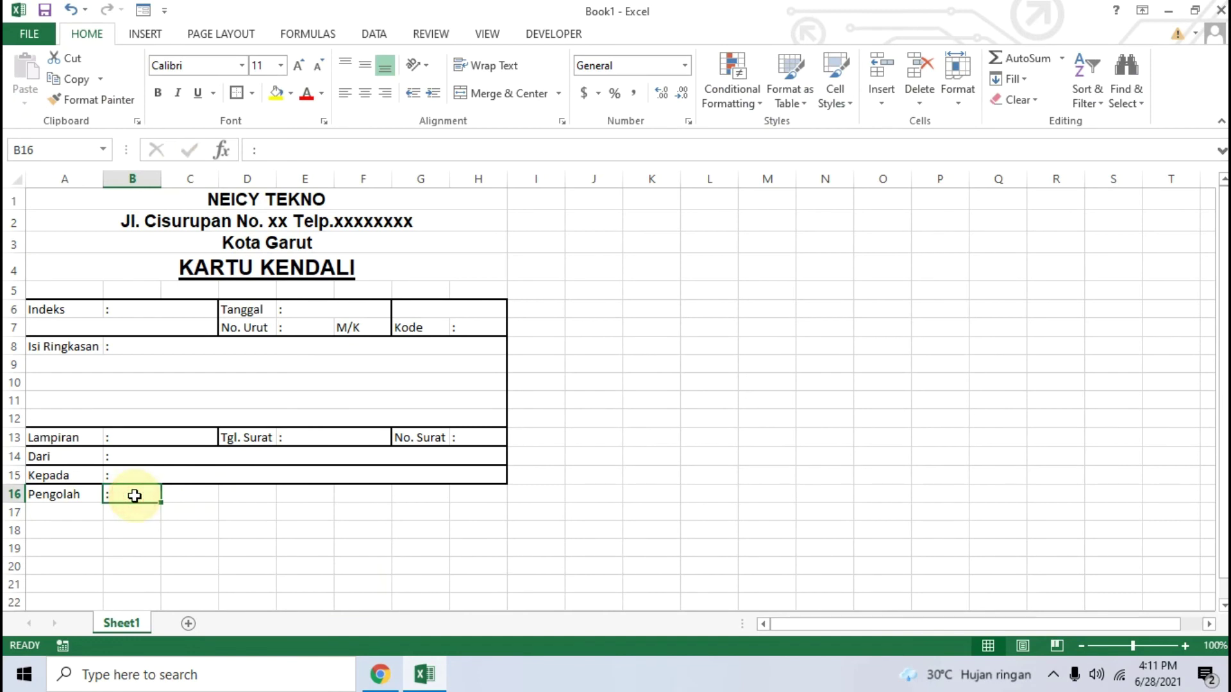
left_click_drag(134, 495, 351, 493)
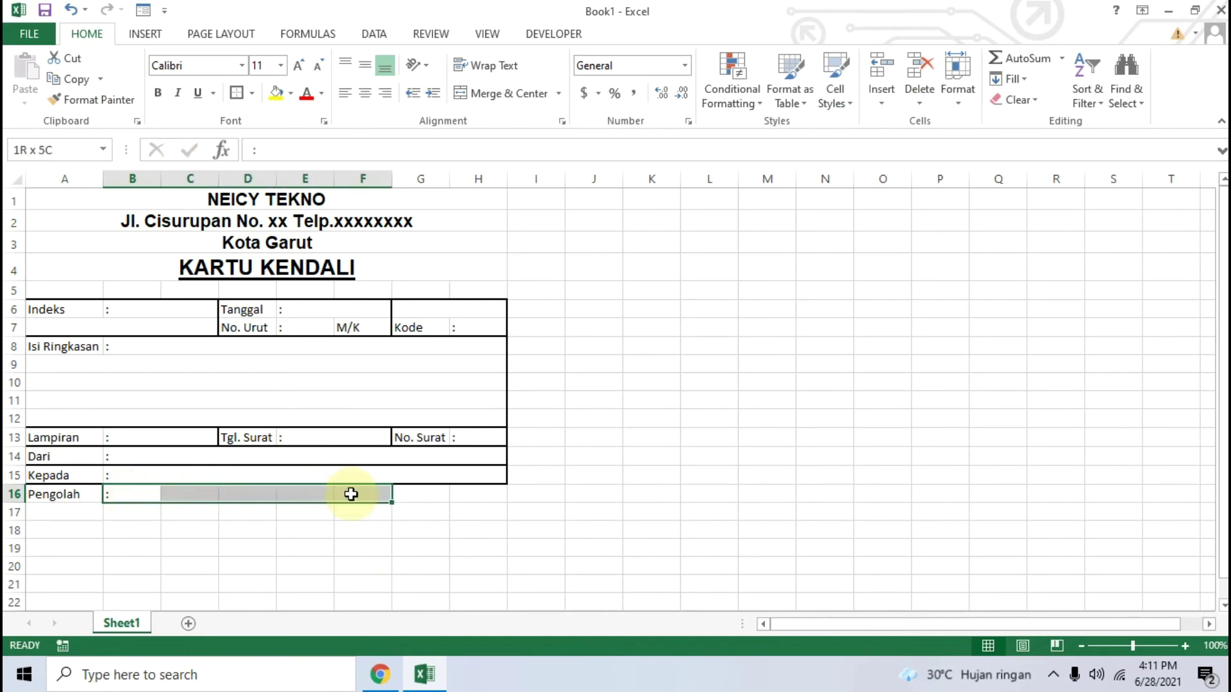
left_click(561, 93)
left_click(505, 159)
left_click(300, 562)
left_click(404, 496)
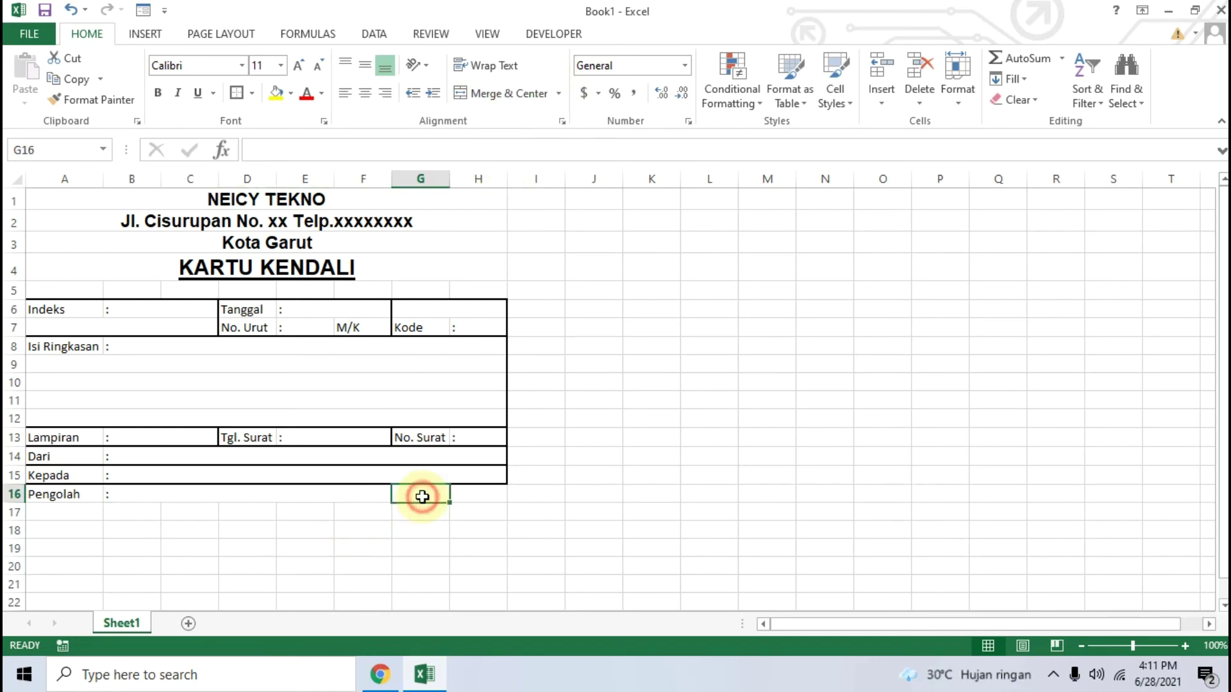
left_click(397, 672)
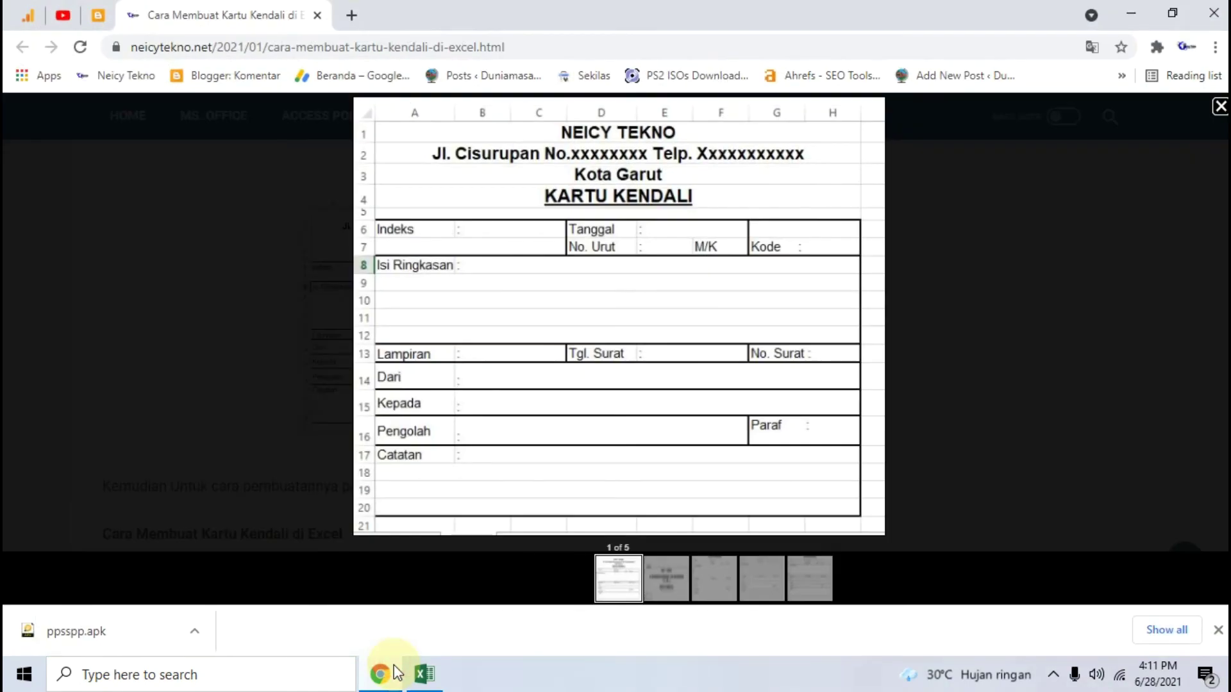
Step: Enter Paraf in G16 with a colon in H16
left_click(397, 672)
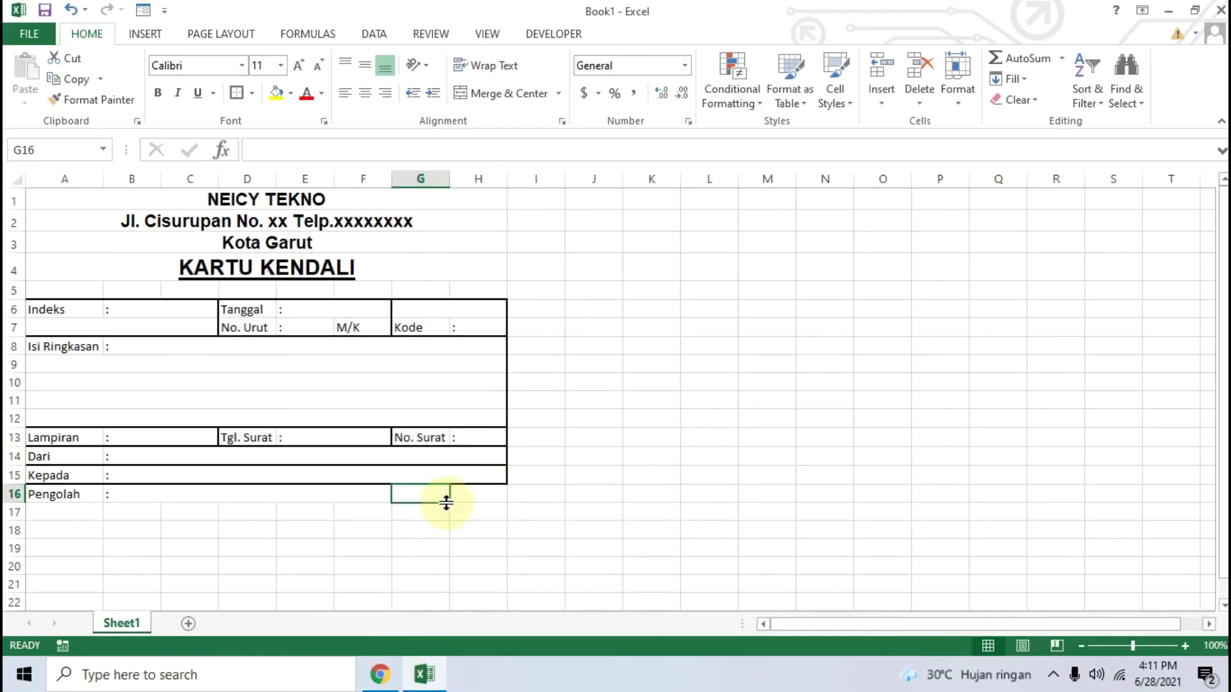
type("Paraf")
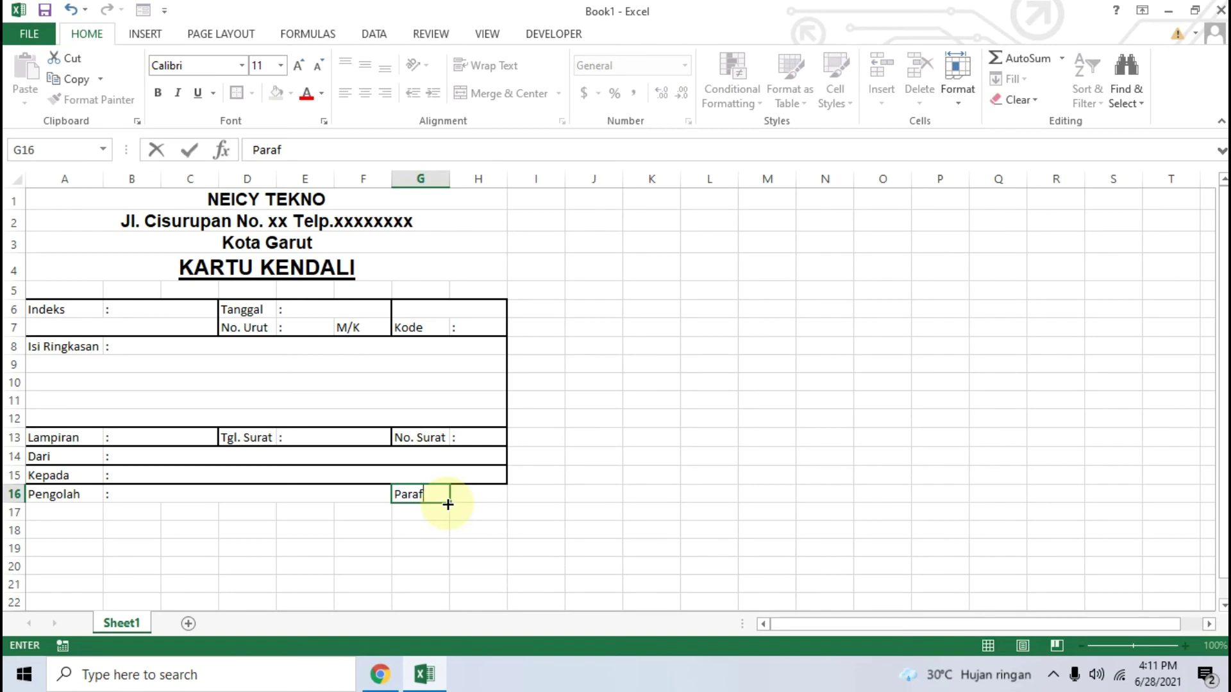
key("Tab")
type(":")
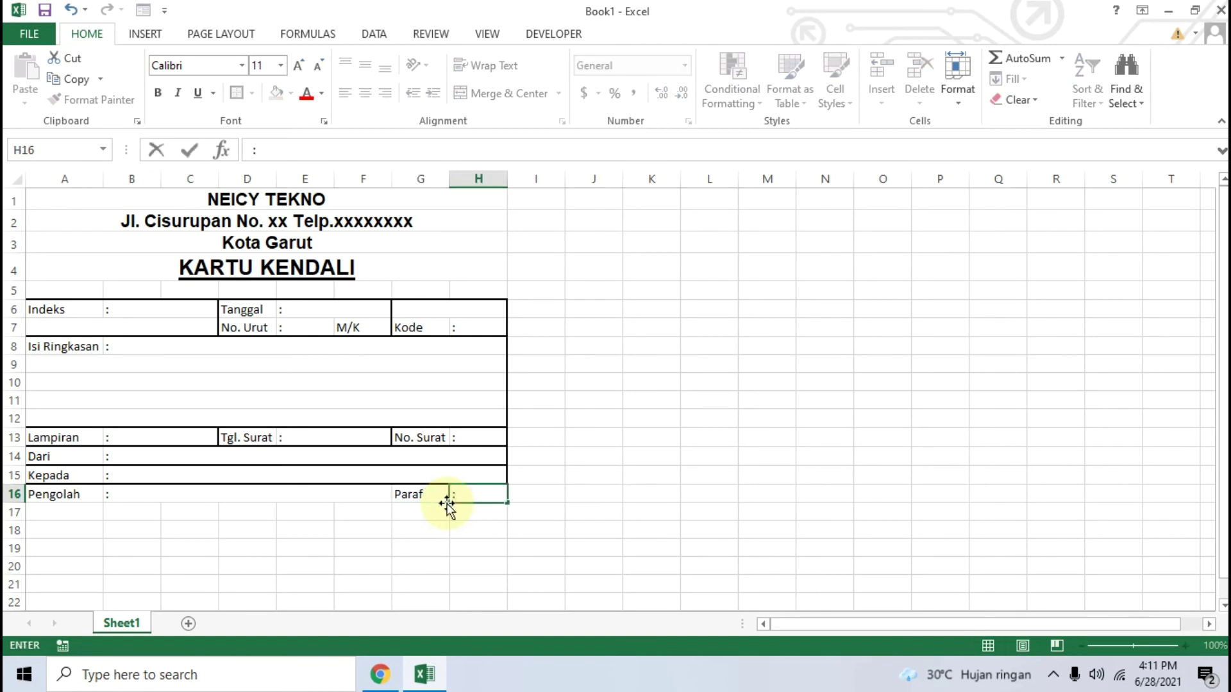
Step: Give the Pengolah field A16:F16 and the Paraf field G16:H16 thick box borders
left_click_drag(80, 495, 299, 496)
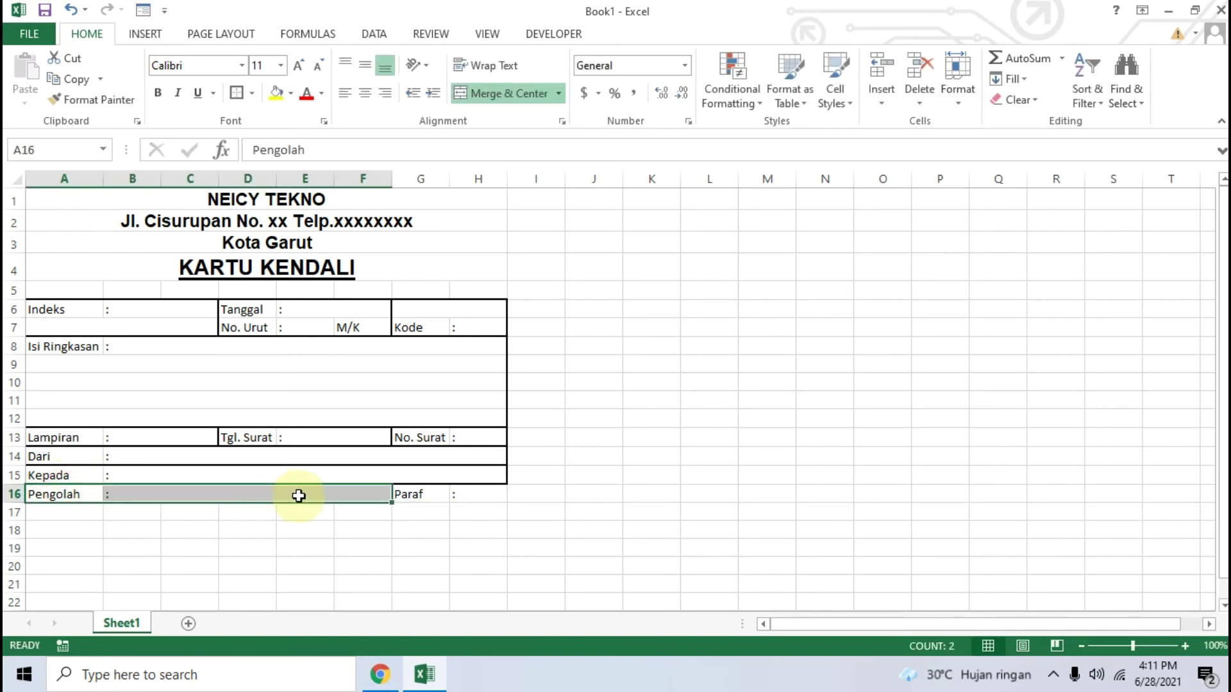
left_click(236, 93)
left_click_drag(408, 495, 471, 494)
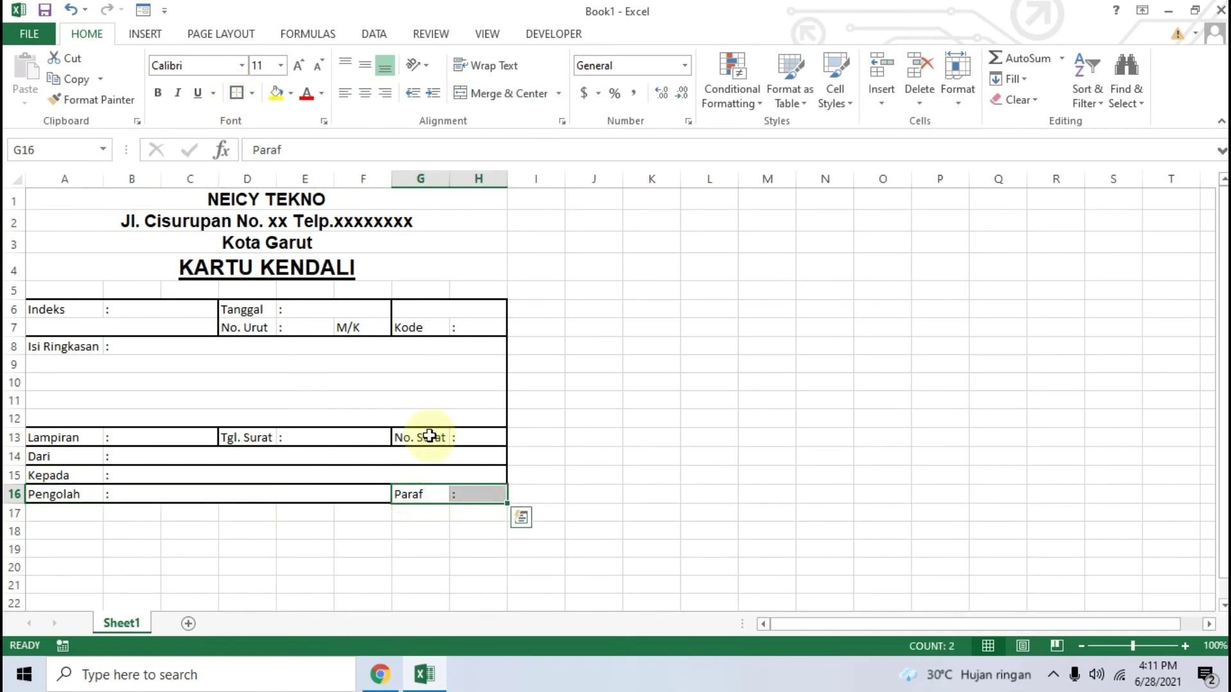
left_click(236, 93)
left_click(259, 530)
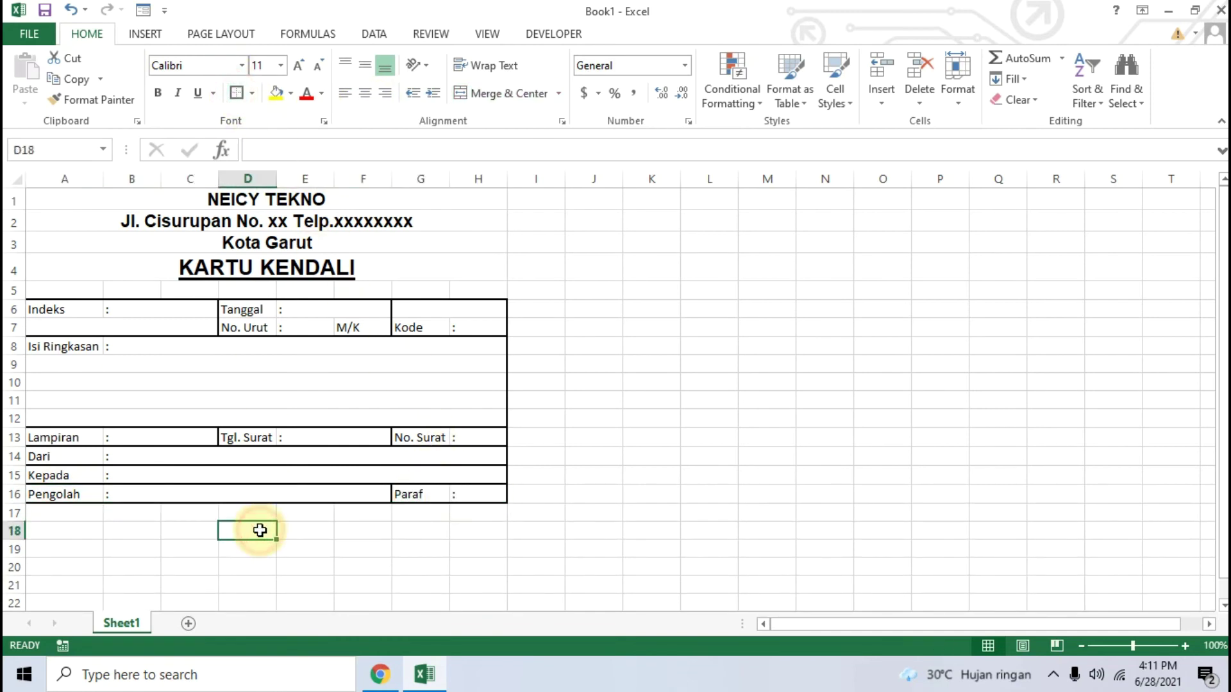
left_click(414, 678)
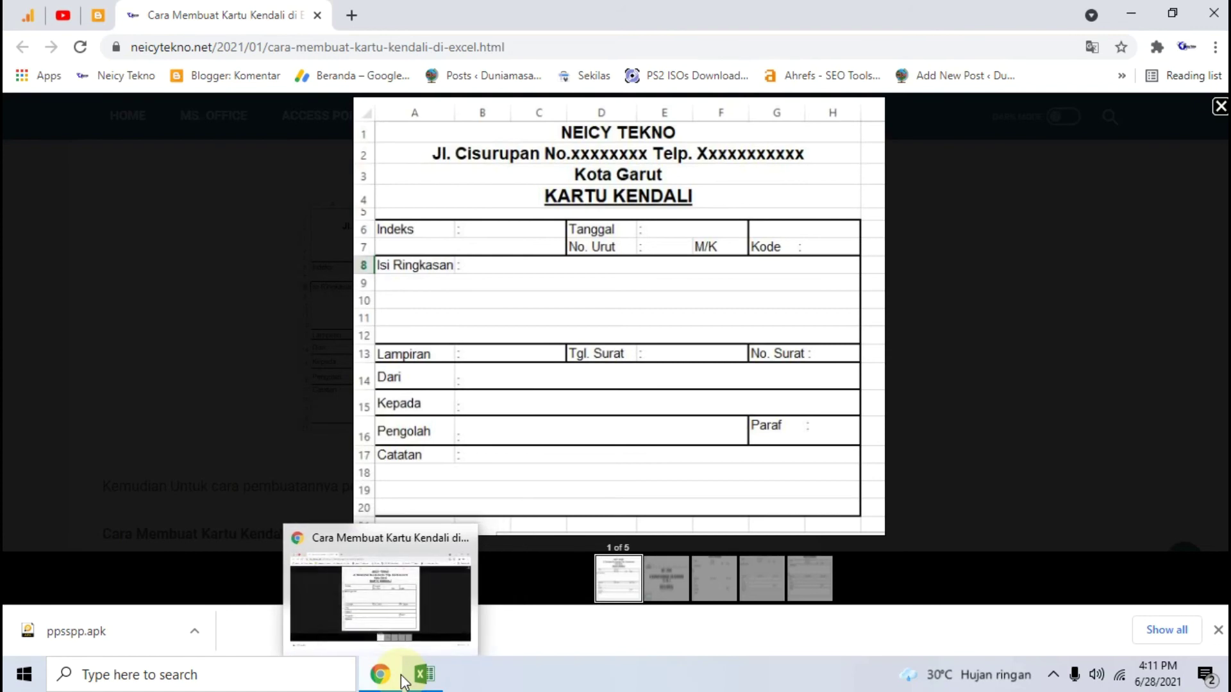
mouse_move(379, 675)
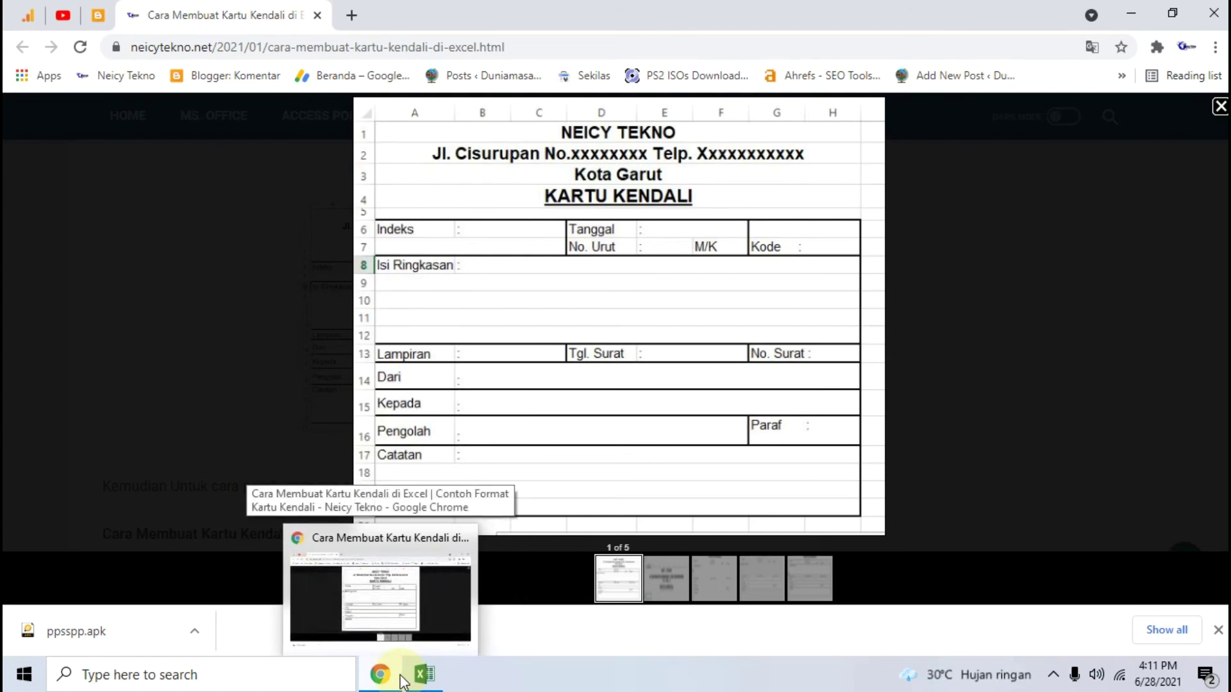
Step: Enter Catatan in A17 with a colon in B17
left_click(378, 674)
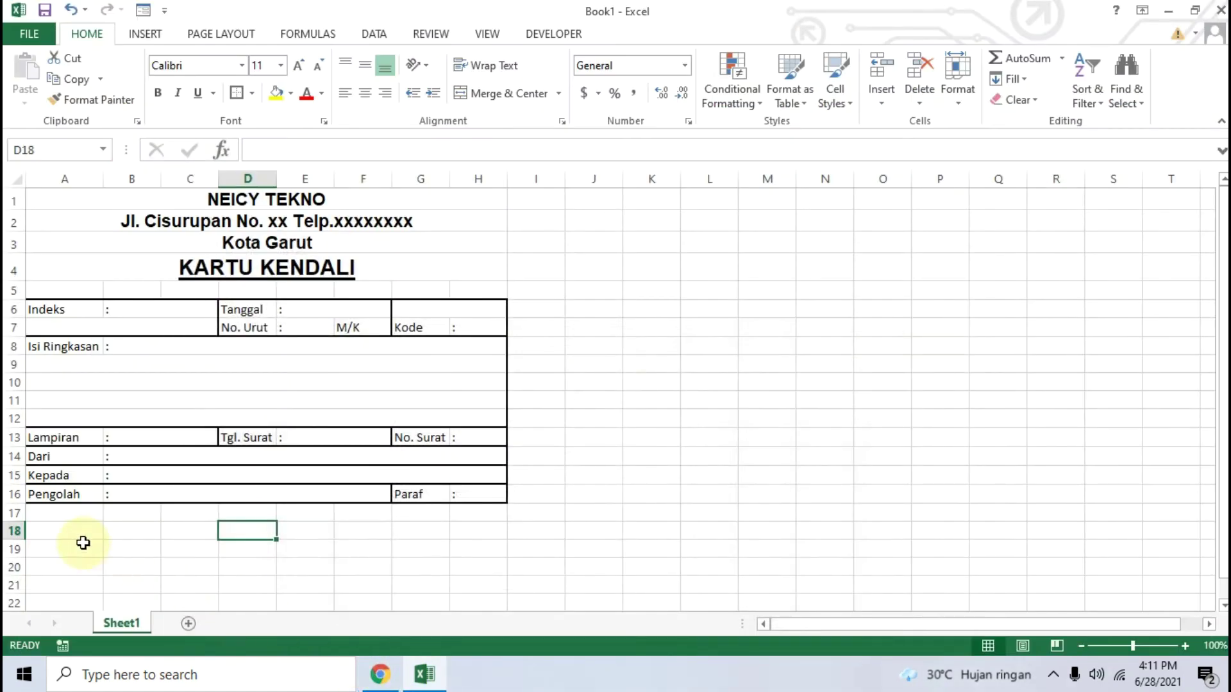
left_click(48, 512)
type("Catatan")
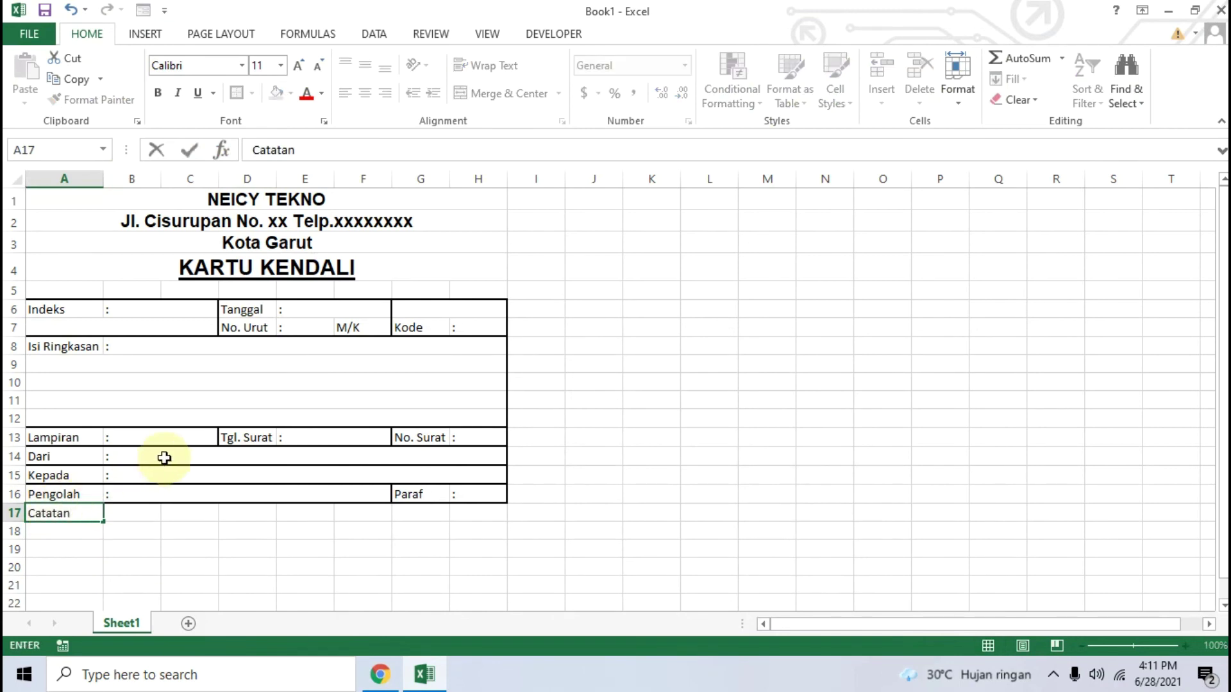
key("Tab")
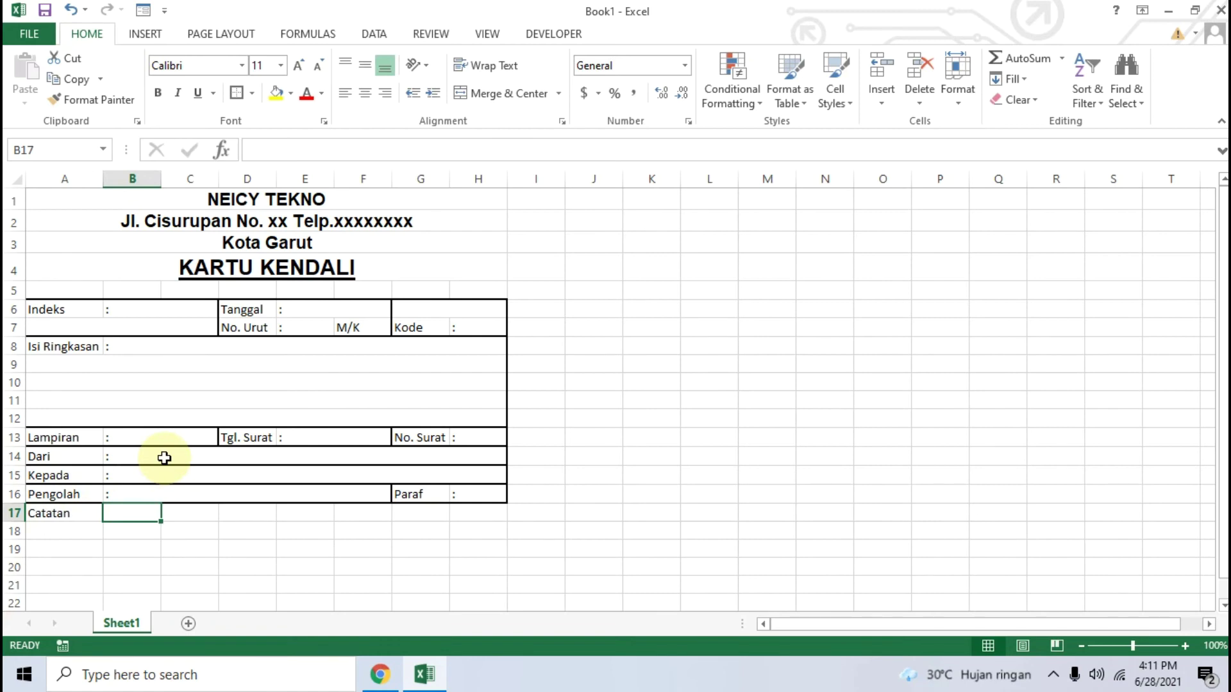
type(":")
key("Tab")
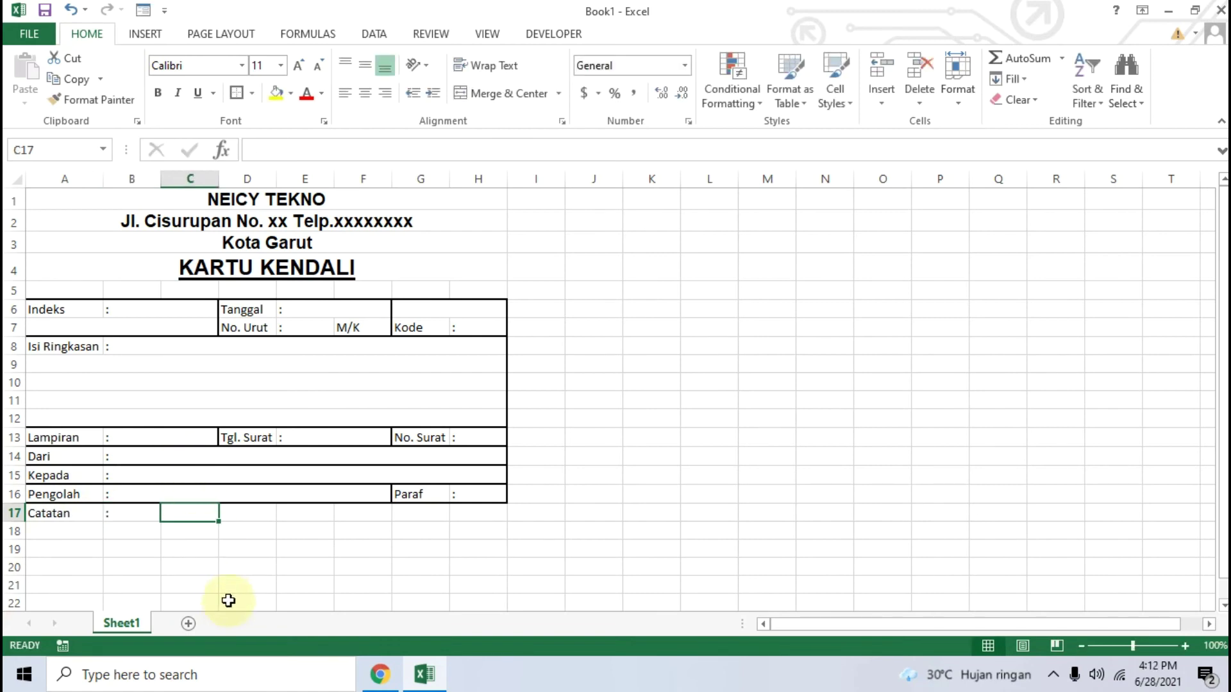
scroll(218, 558, "down", 1)
left_click(388, 676)
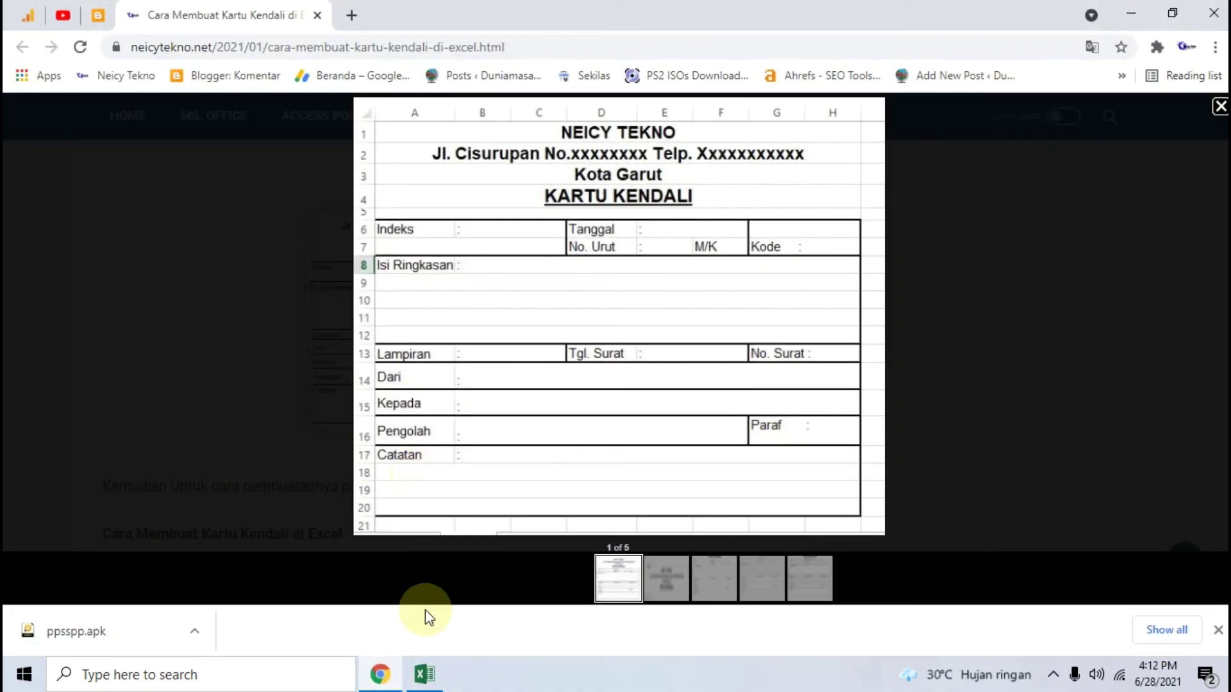
left_click(385, 679)
Step: Merge B17:H17 and A18:H18 into single full-width cells
left_click_drag(138, 448, 475, 448)
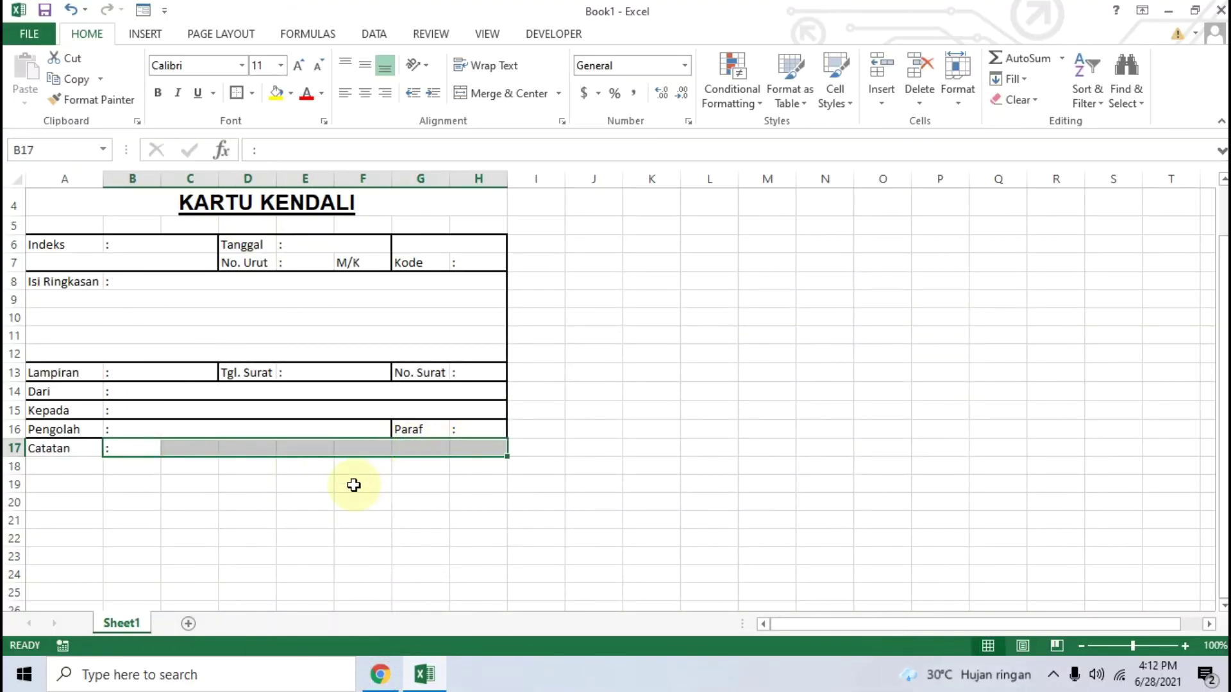
left_click(558, 94)
left_click(512, 160)
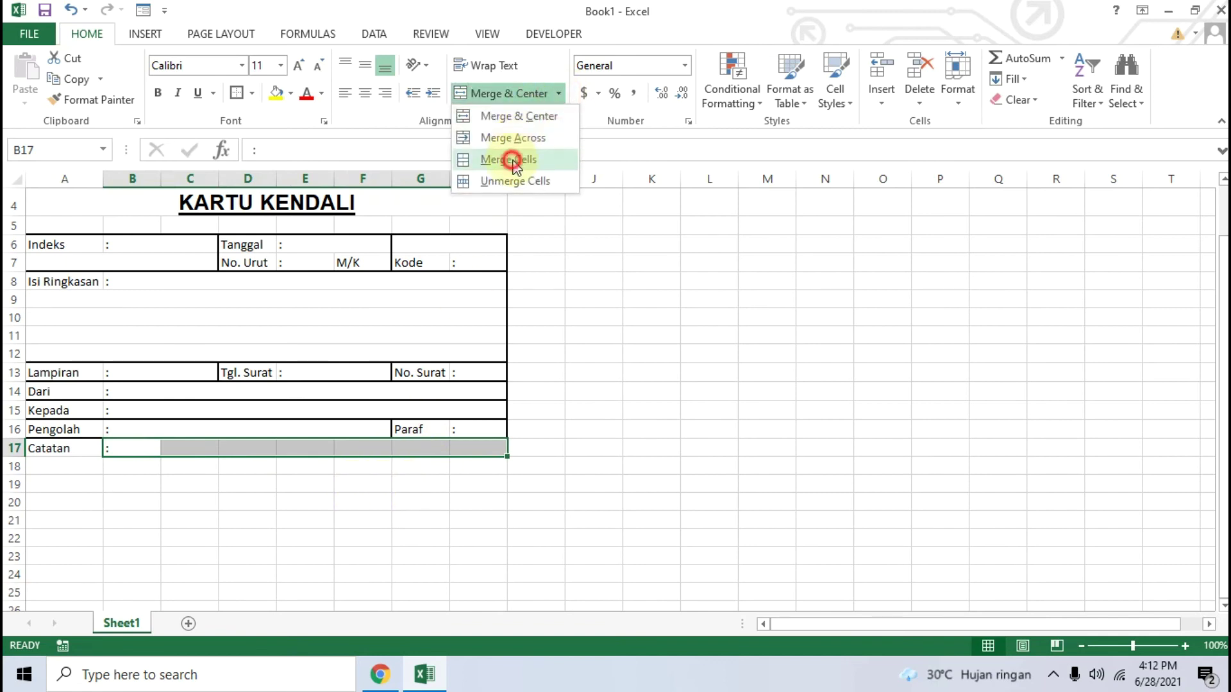
left_click_drag(52, 466, 475, 461)
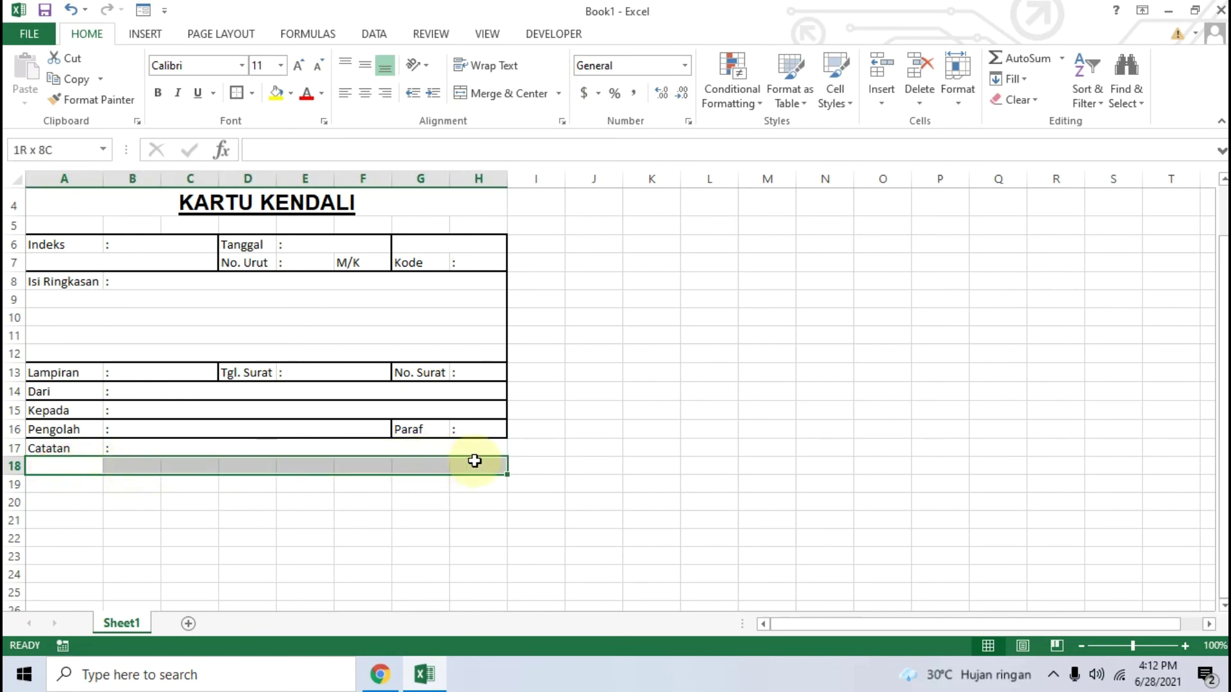
left_click(558, 94)
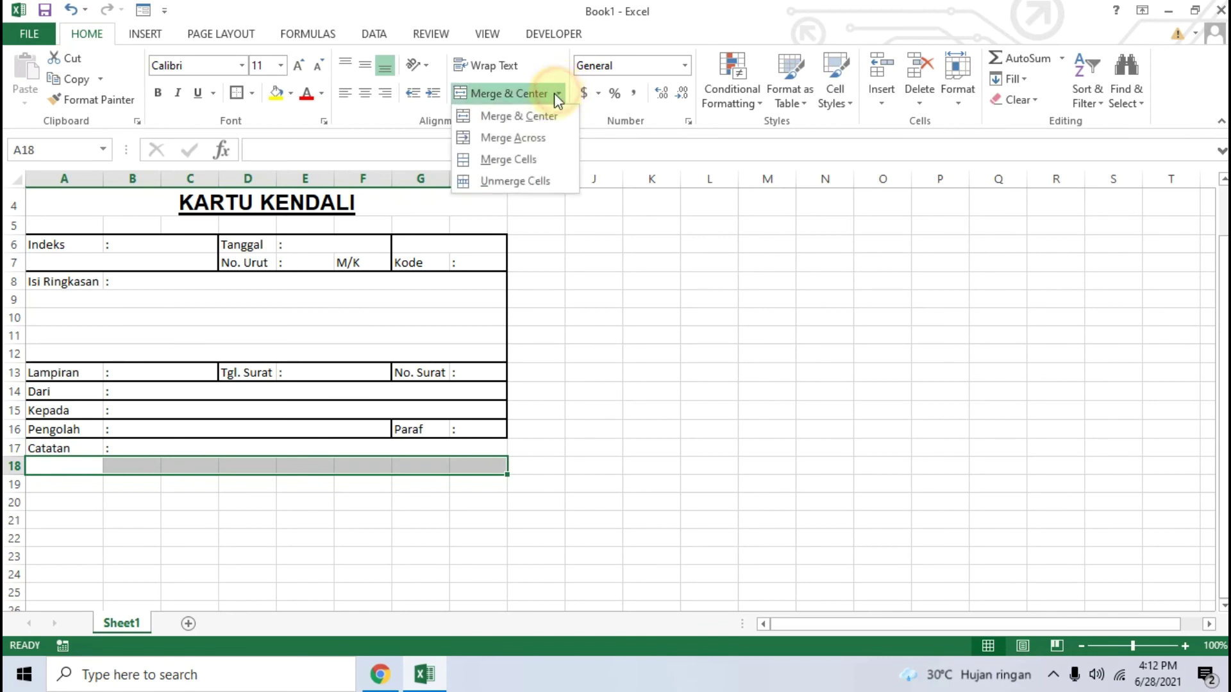
left_click(503, 160)
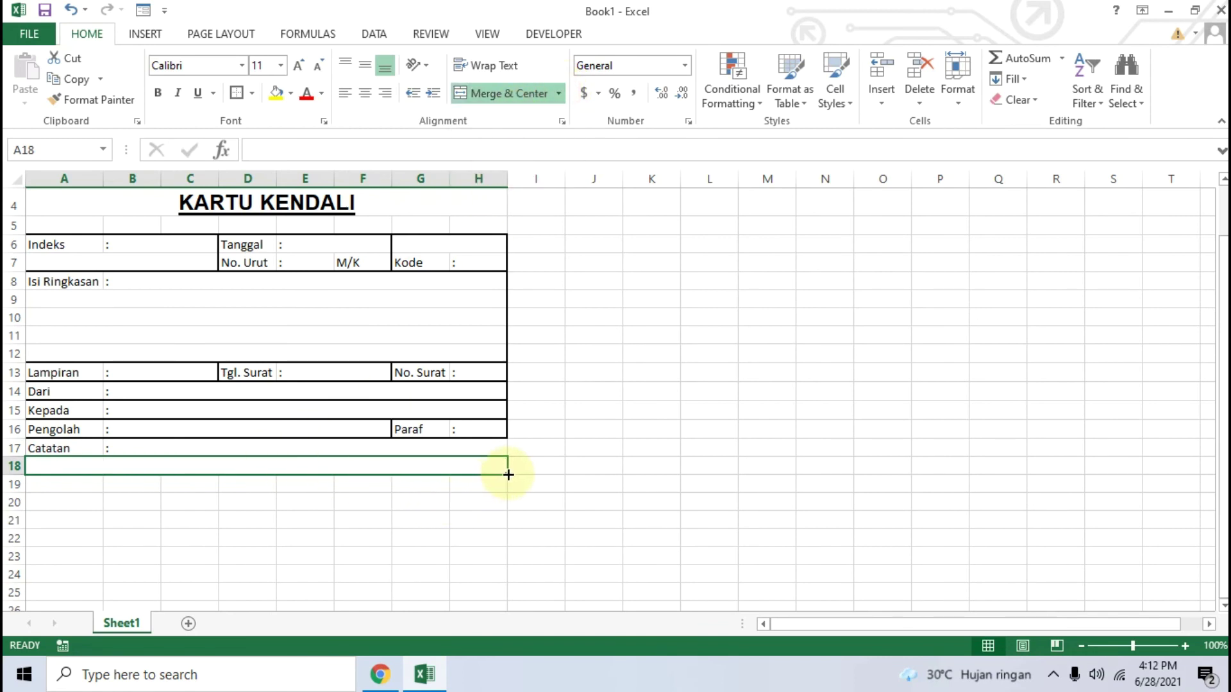
Step: Fill the merged row 18 down so rows 19 and 20 are merged too
left_click_drag(509, 476, 508, 477)
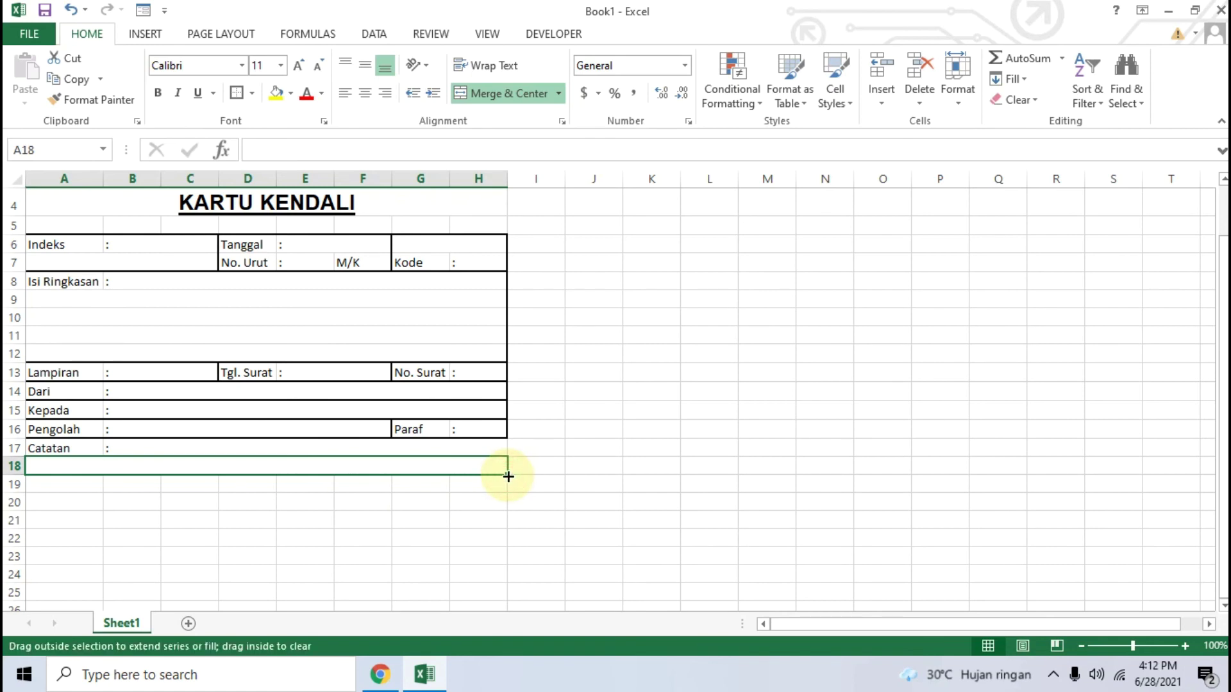
left_click_drag(508, 476, 507, 476)
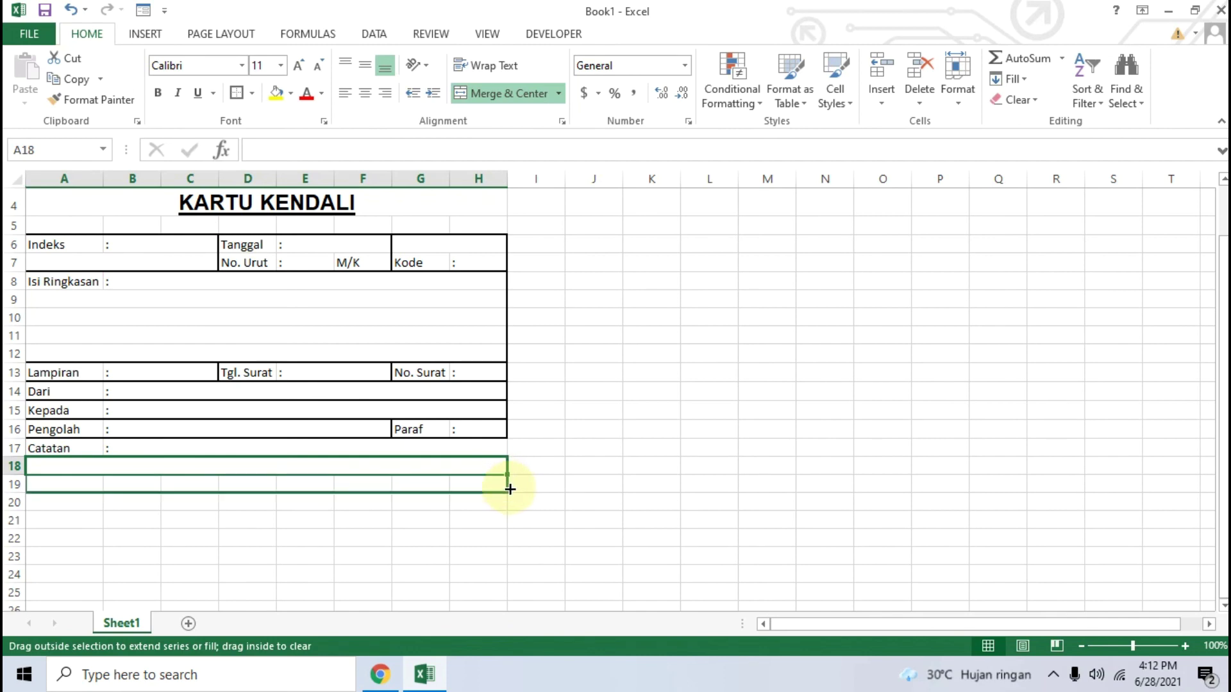
left_click_drag(506, 476, 508, 513)
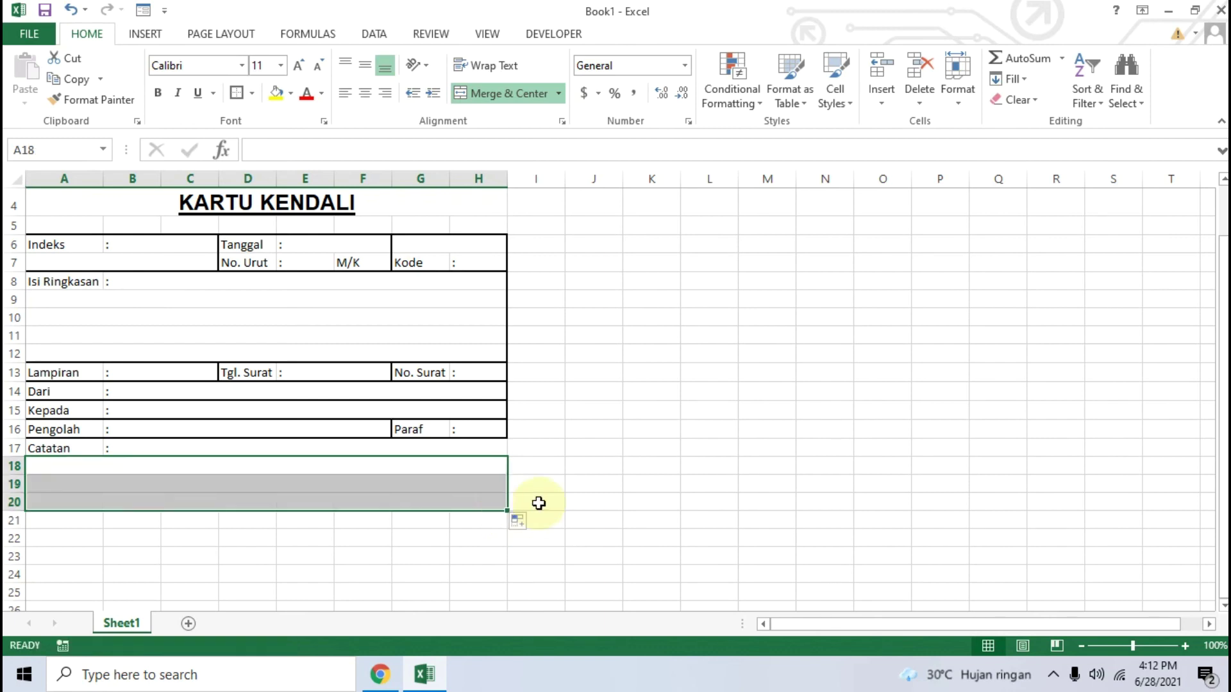
left_click(593, 484)
left_click(379, 465)
left_click(375, 491)
Step: Apply a Thick Box Border around the Catatan block A17:H20
left_click(375, 500)
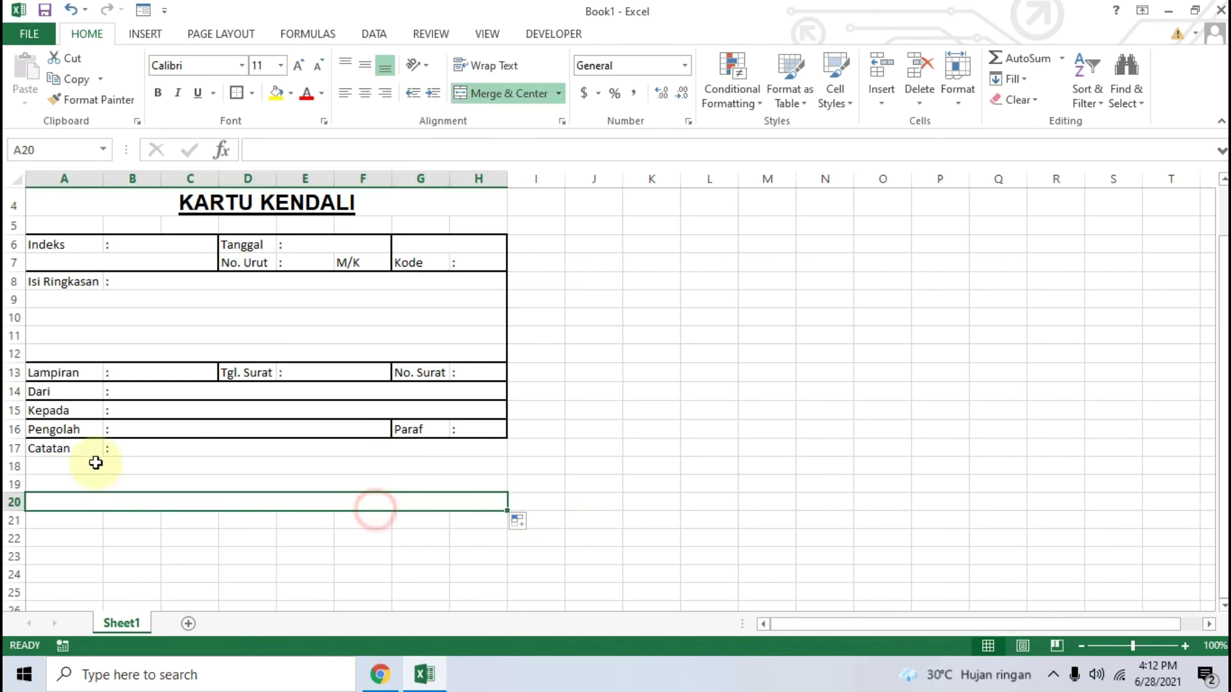
mouse_move(83, 448)
left_mouse_down()
mouse_move(370, 490)
mouse_move(370, 506)
left_mouse_up()
left_click(237, 93)
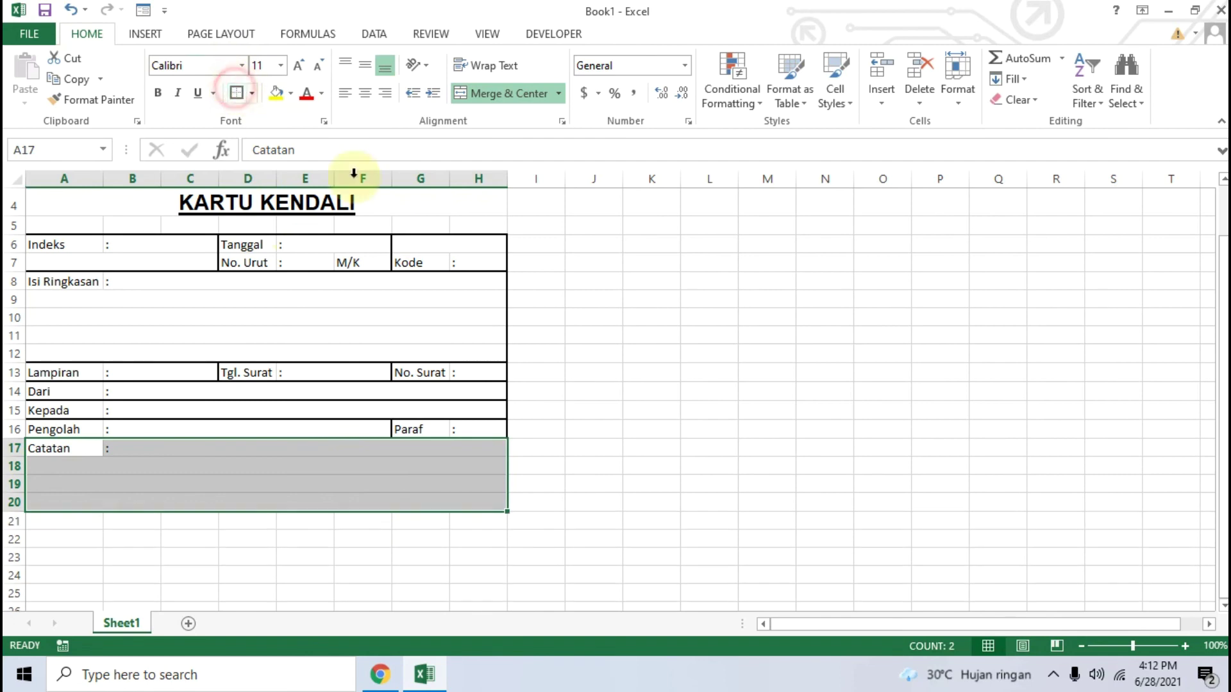
left_click(664, 372)
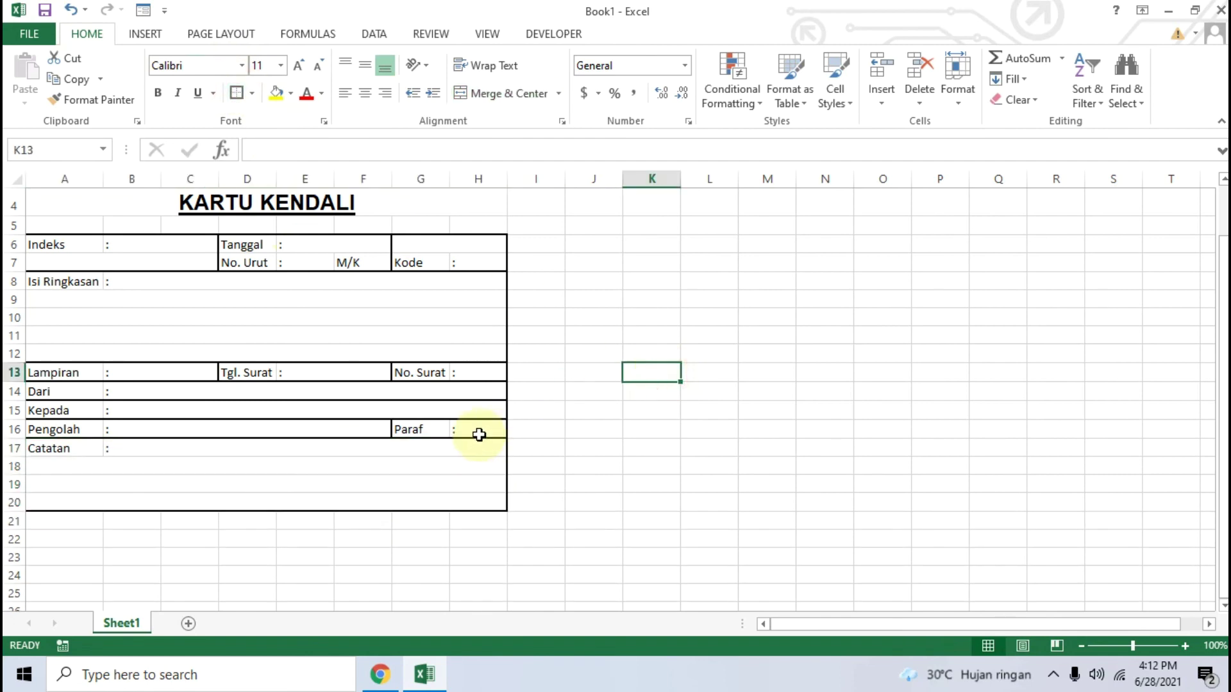
left_click(380, 675)
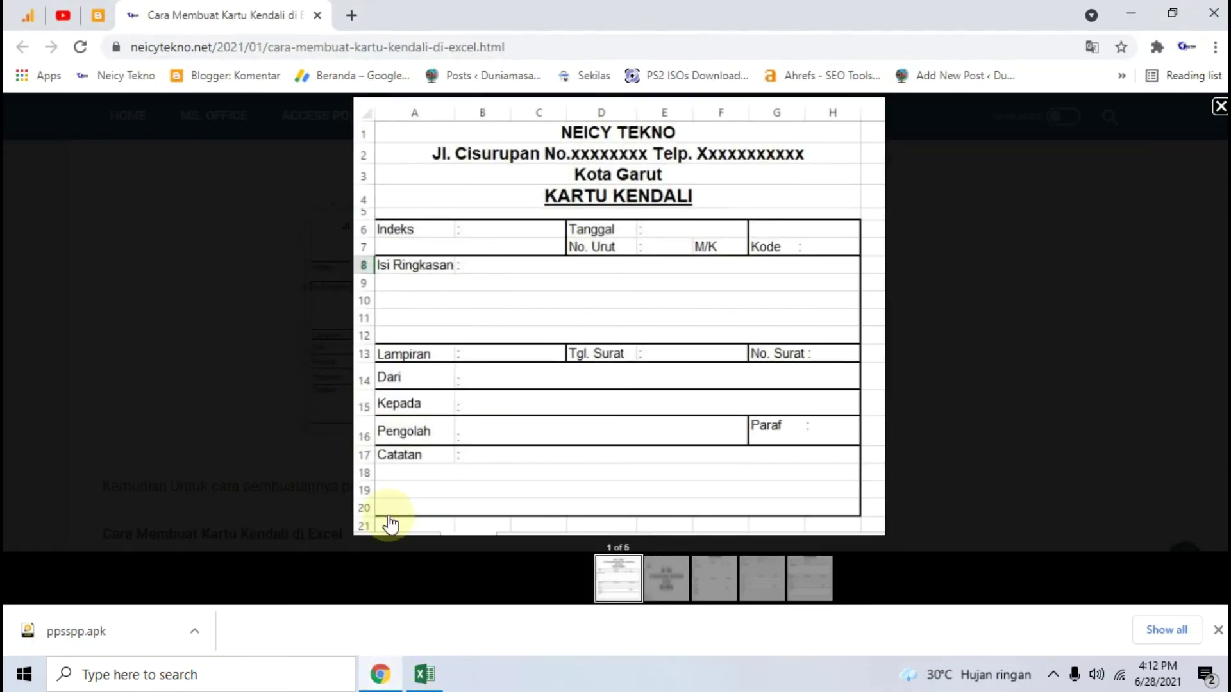
left_click(233, 375)
Step: Scroll the article's thick-border example and compare it with the Kartu Kendali sheet
scroll(186, 353, "down", 5)
scroll(172, 354, "down", 5)
scroll(187, 351, "down", 1)
scroll(187, 351, "down", 5)
scroll(187, 351, "down", 5)
scroll(192, 352, "down", 5)
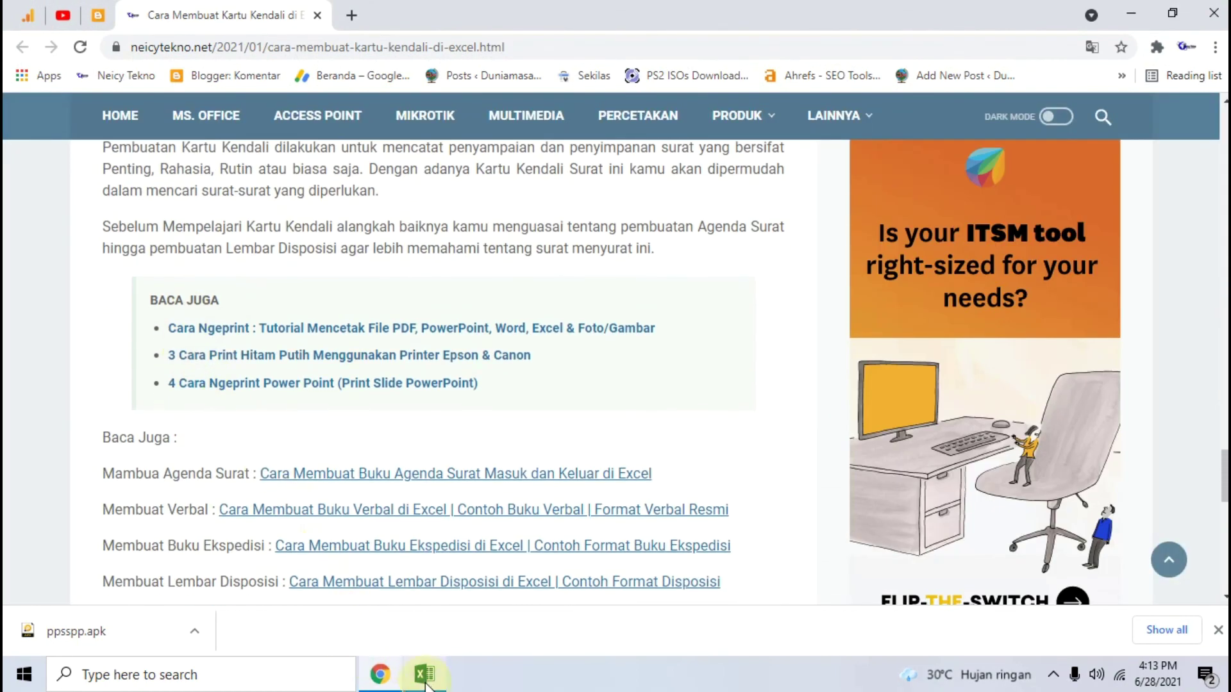
scroll(305, 445, "down", 2)
scroll(305, 445, "down", 1)
scroll(420, 572, "down", 3)
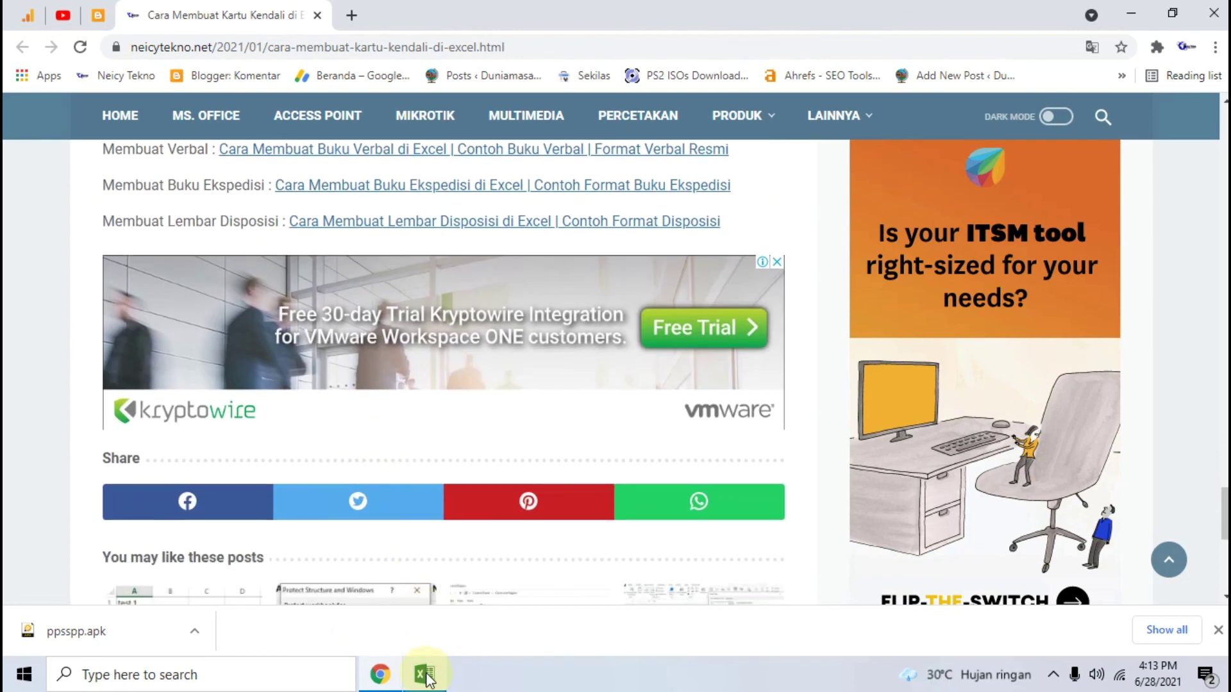
left_click(424, 673)
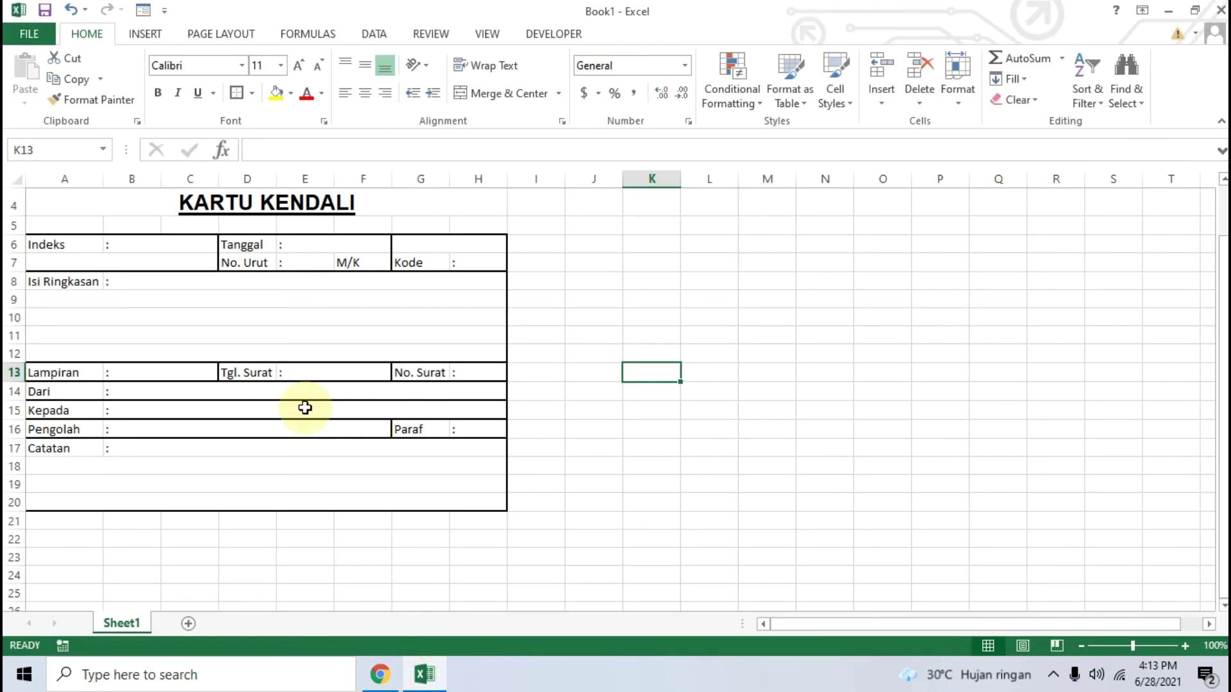
scroll(305, 408, "up", 1)
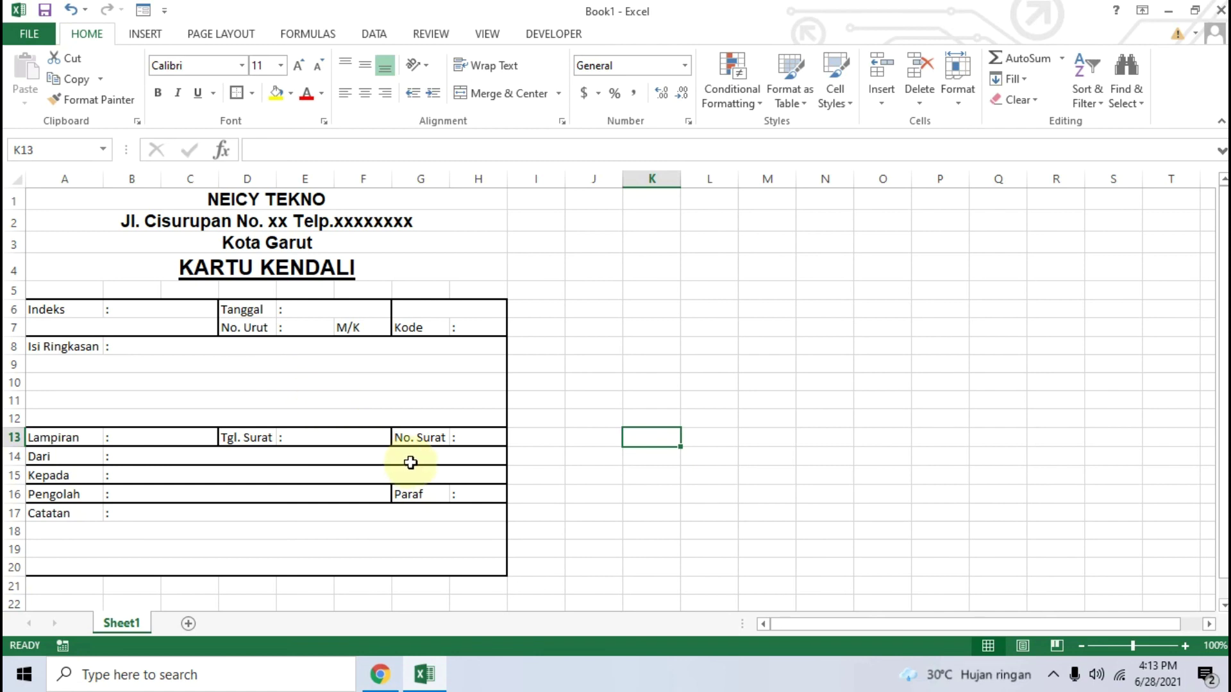
Step: Recheck the article's final Thick Box Border example, then minimize Excel and Chrome
left_click(397, 685)
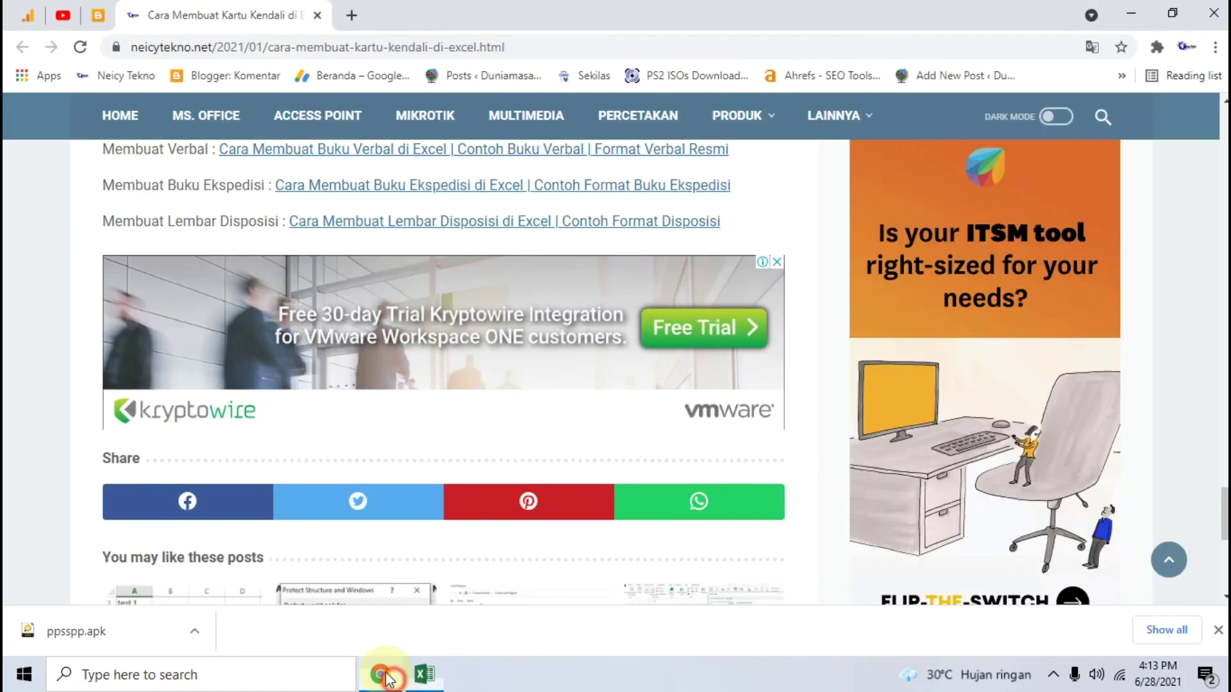
scroll(353, 389, "up", 8)
scroll(354, 388, "up", 6)
scroll(354, 389, "up", 4)
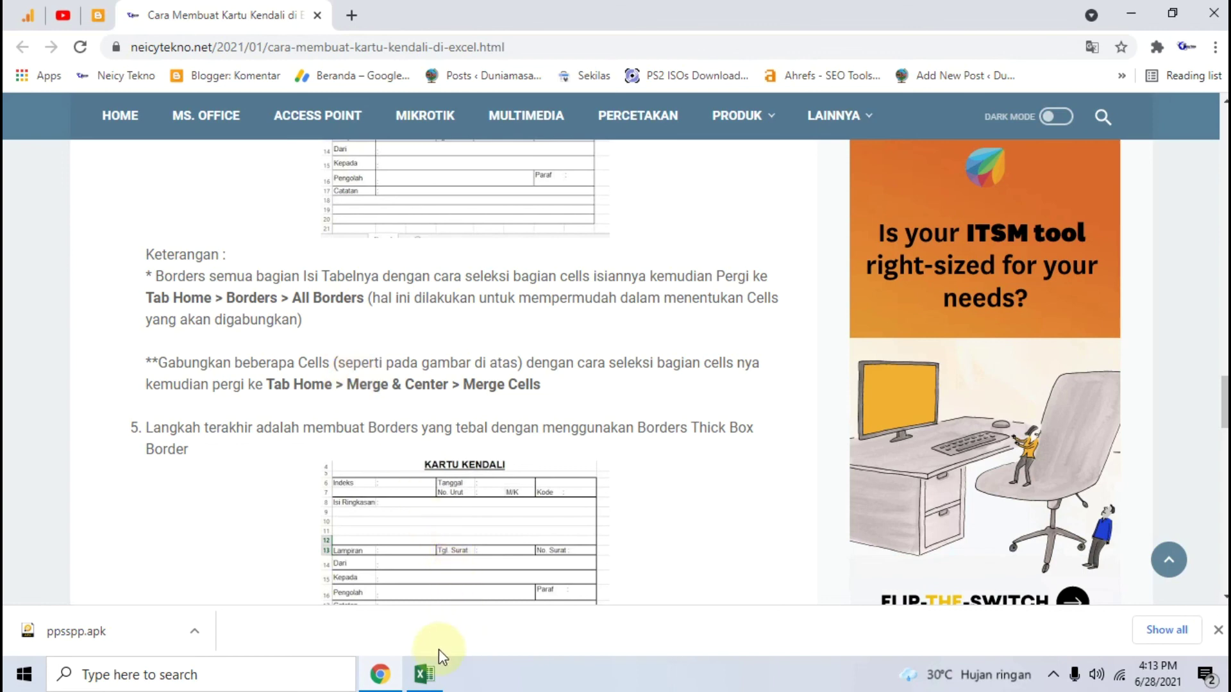
scroll(346, 425, "down", 3)
scroll(346, 423, "down", 5)
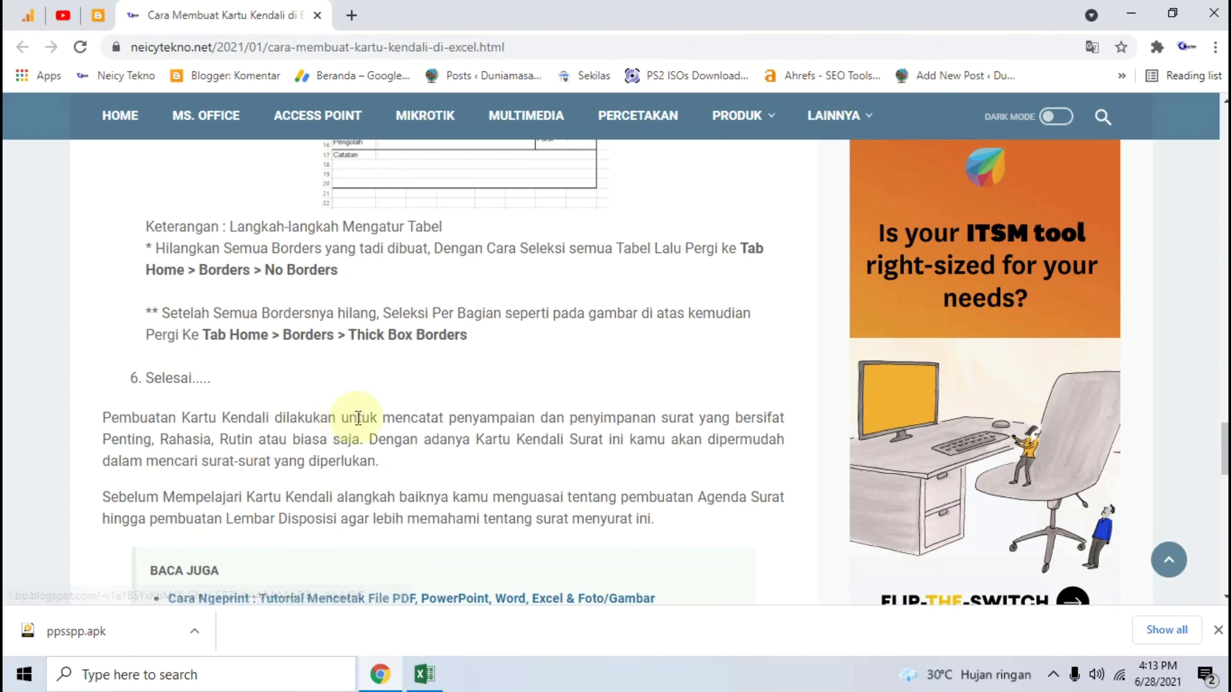
scroll(355, 415, "up", 5)
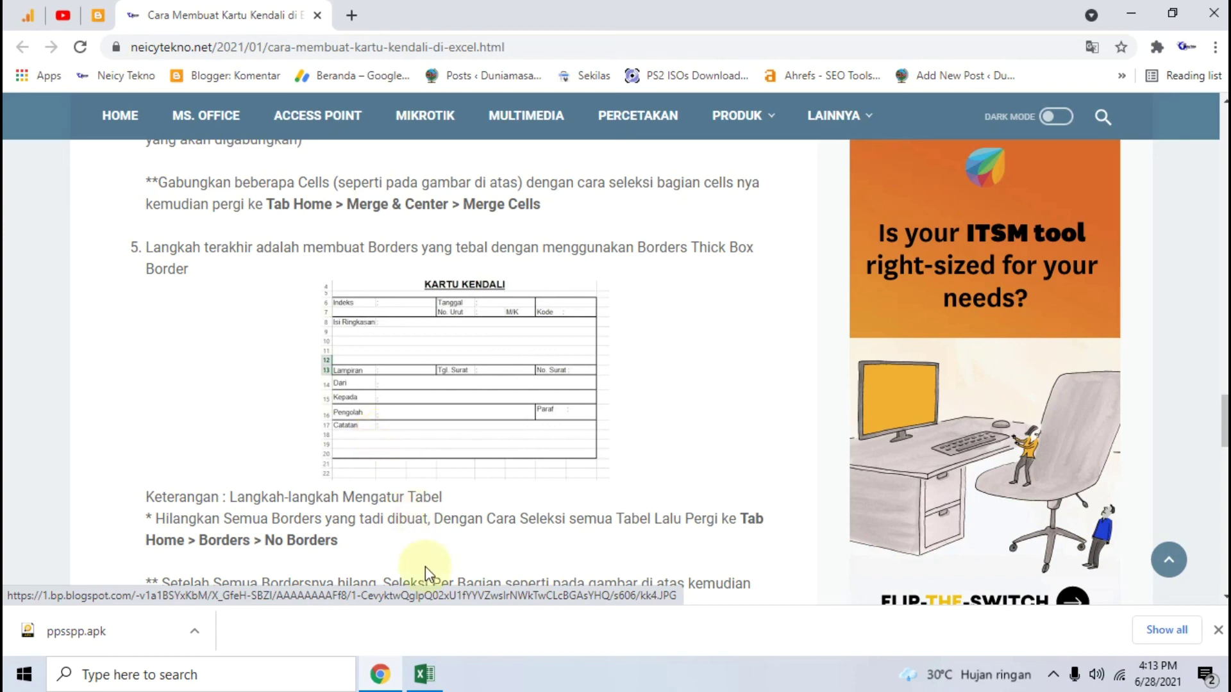
left_click(425, 674)
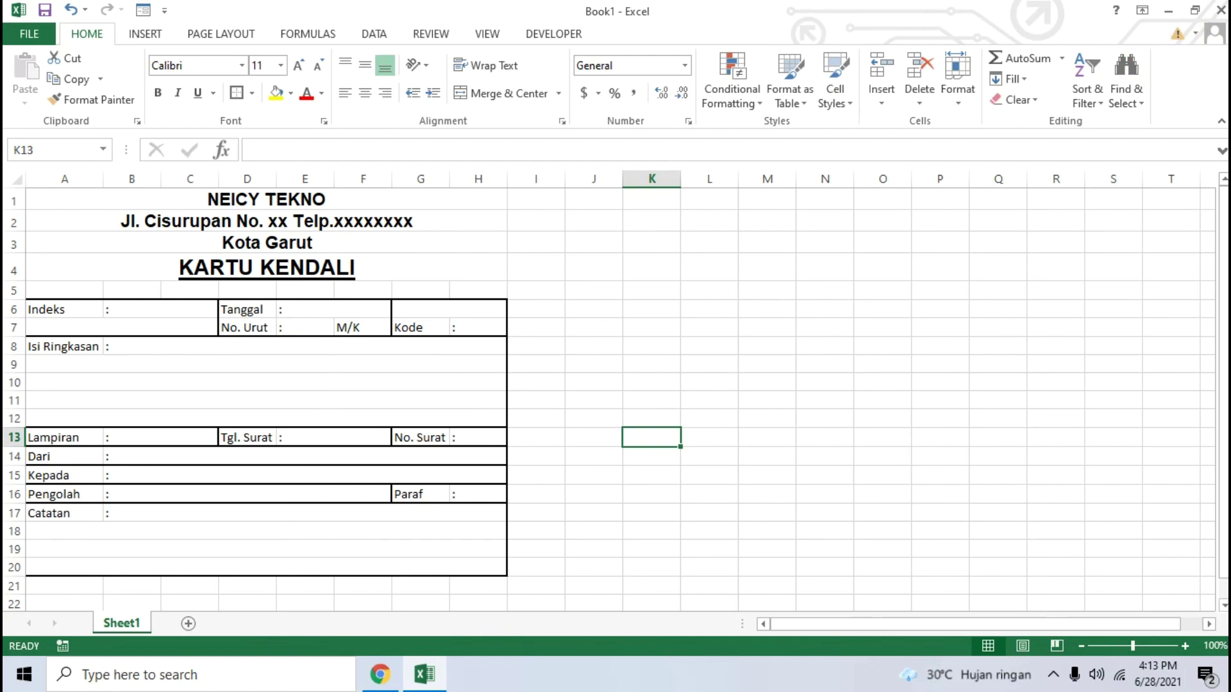
left_click(1167, 12)
left_click(1132, 9)
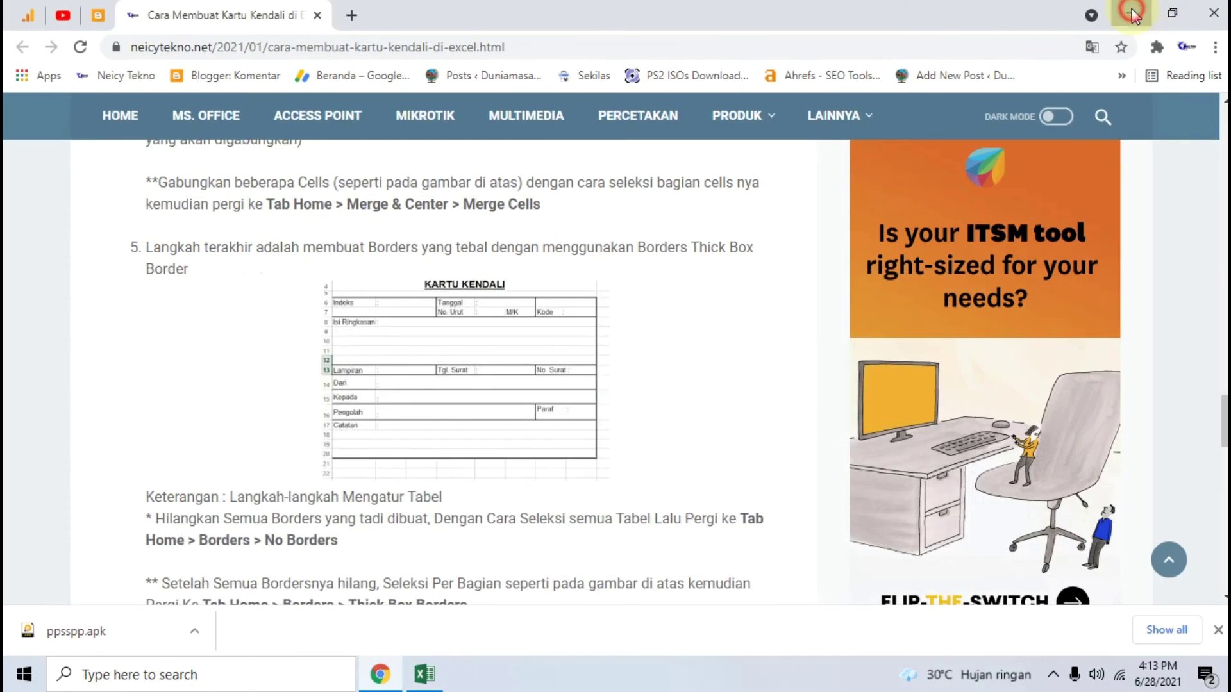